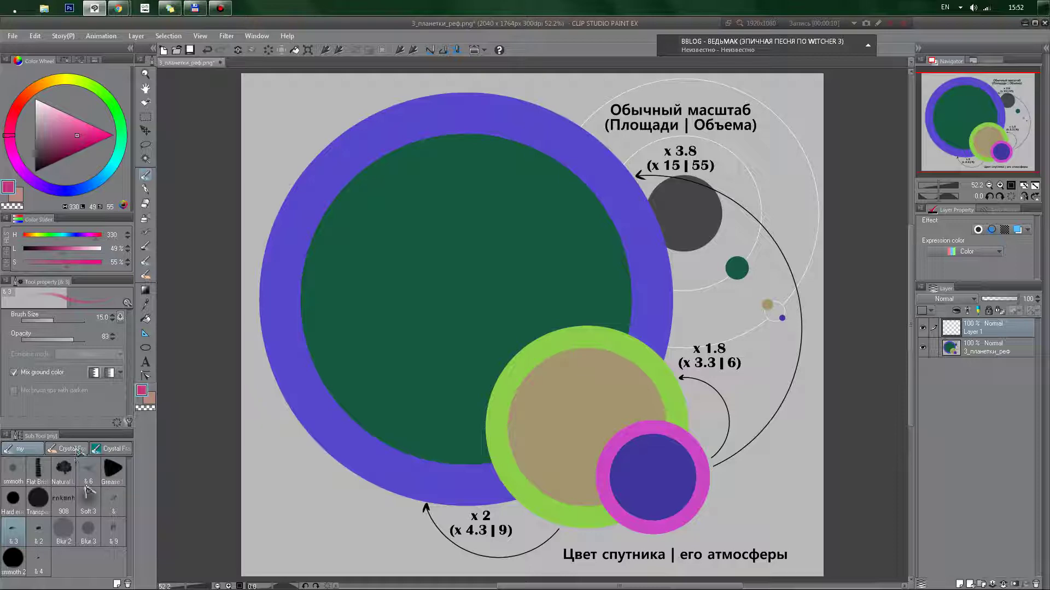
Step: Select the Glitching 2 brush and set its size to 2000
left_click(71, 448)
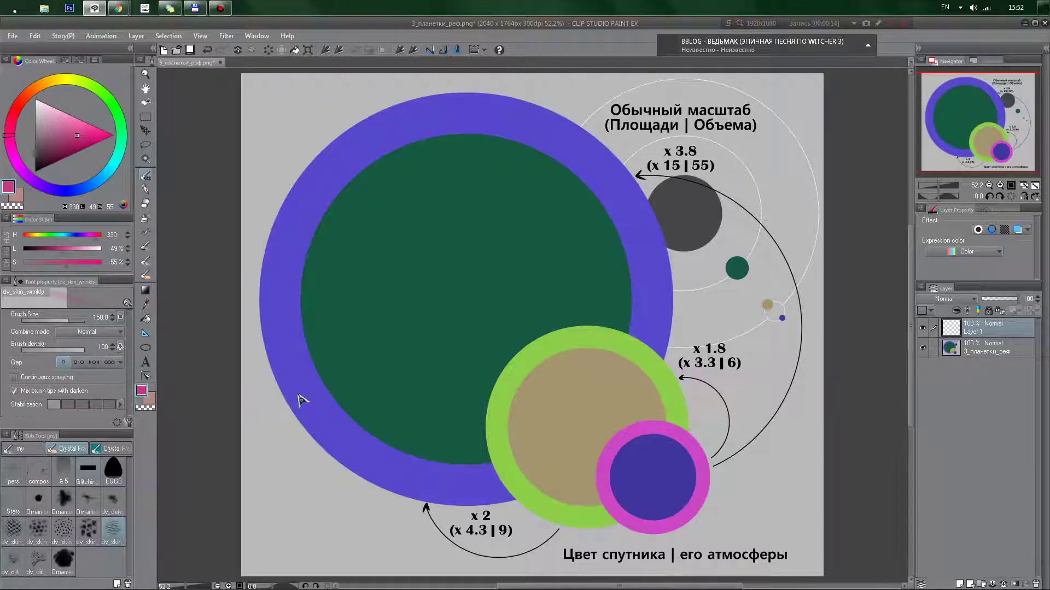
key("b")
scroll(297, 394, "down", 2)
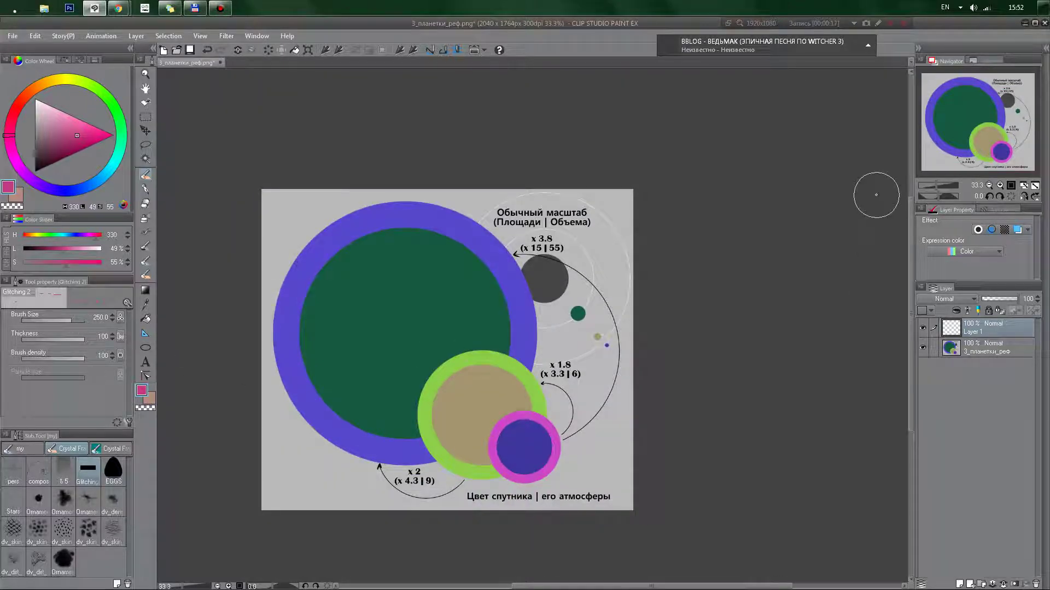
left_click_drag(86, 320, 96, 320)
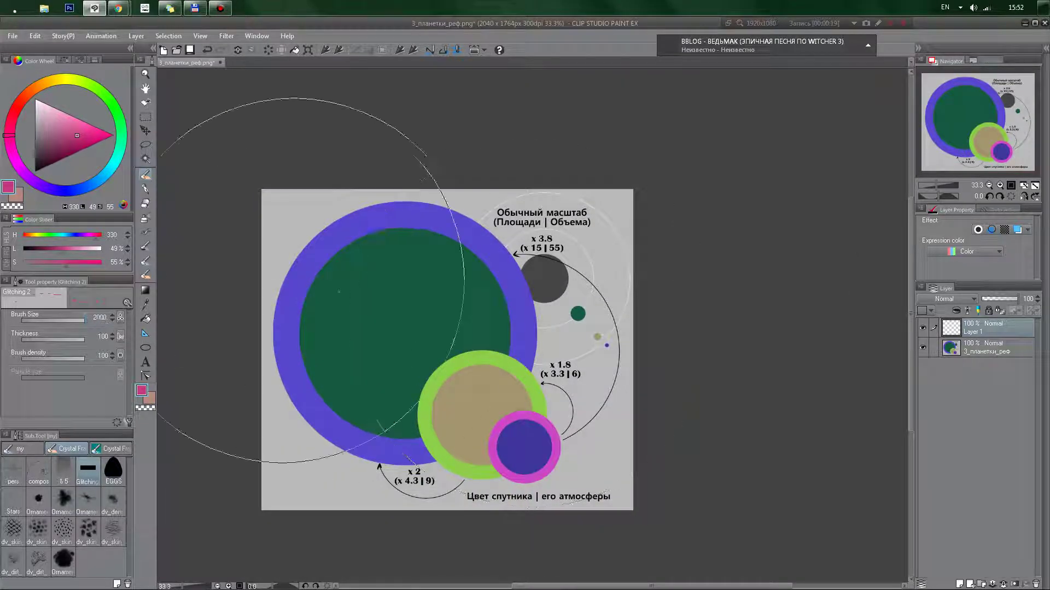
Step: Stamp pink bars of varying width and thickness across the large planet and along the canvas edges on Layer 1
left_click(362, 292)
left_click(551, 479)
left_click(617, 348)
left_click(618, 354)
left_click(636, 438)
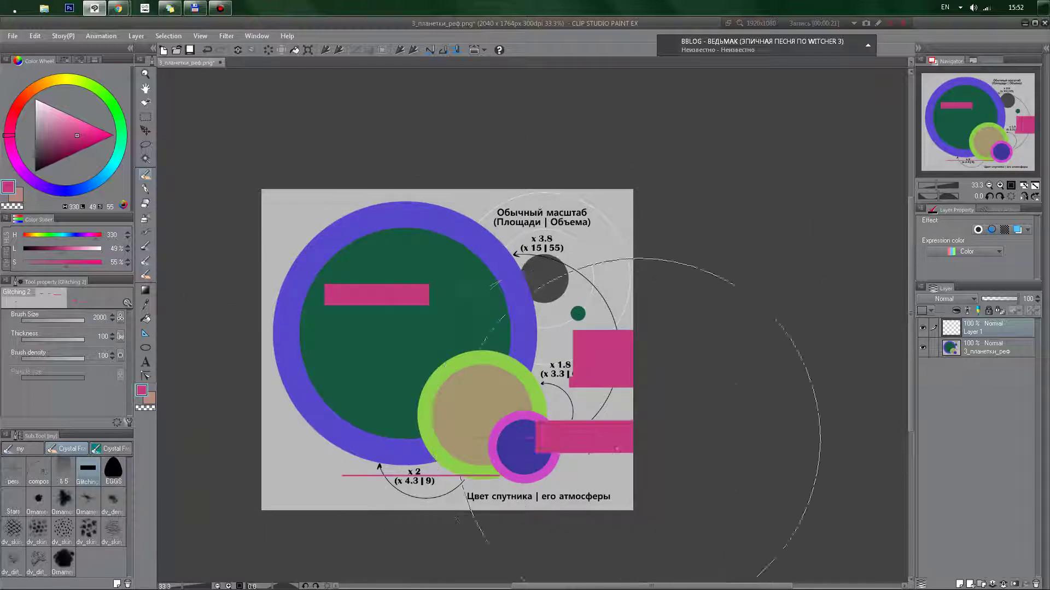
left_click(607, 438)
left_click(629, 500)
left_click(259, 426)
left_click(279, 367)
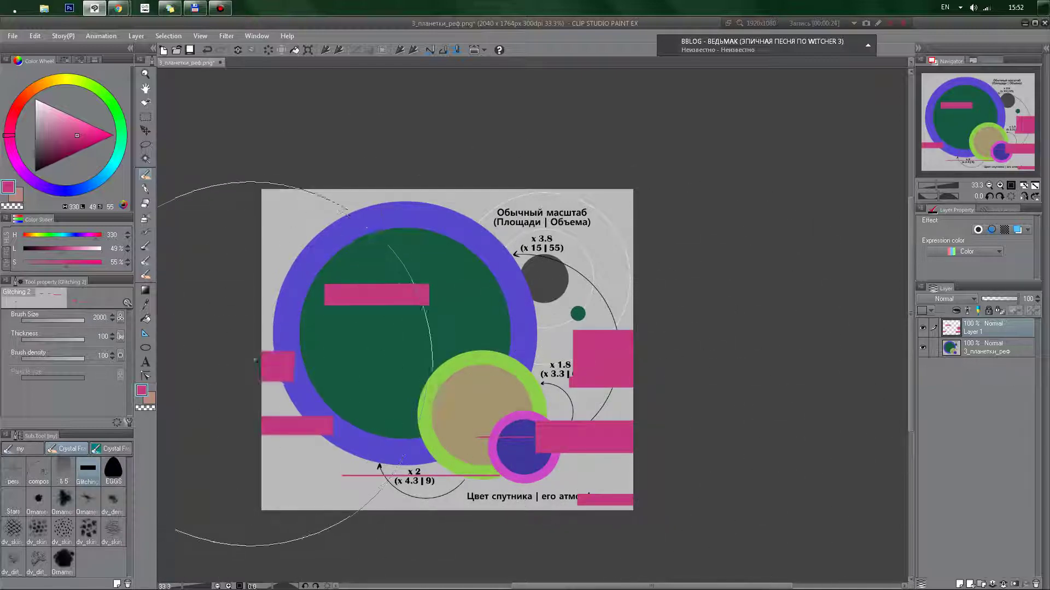
left_click(363, 196)
Step: Cut gaps with the transparent colour into the pink bars at the canvas's left edge and beside the small blue planet
key("c")
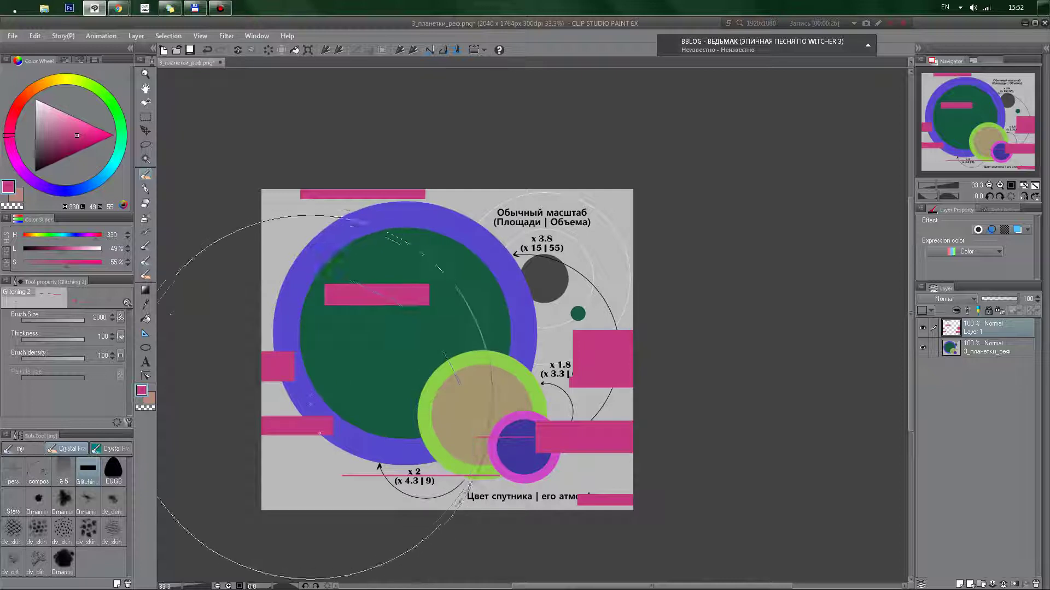
left_click(306, 385)
left_click(358, 446)
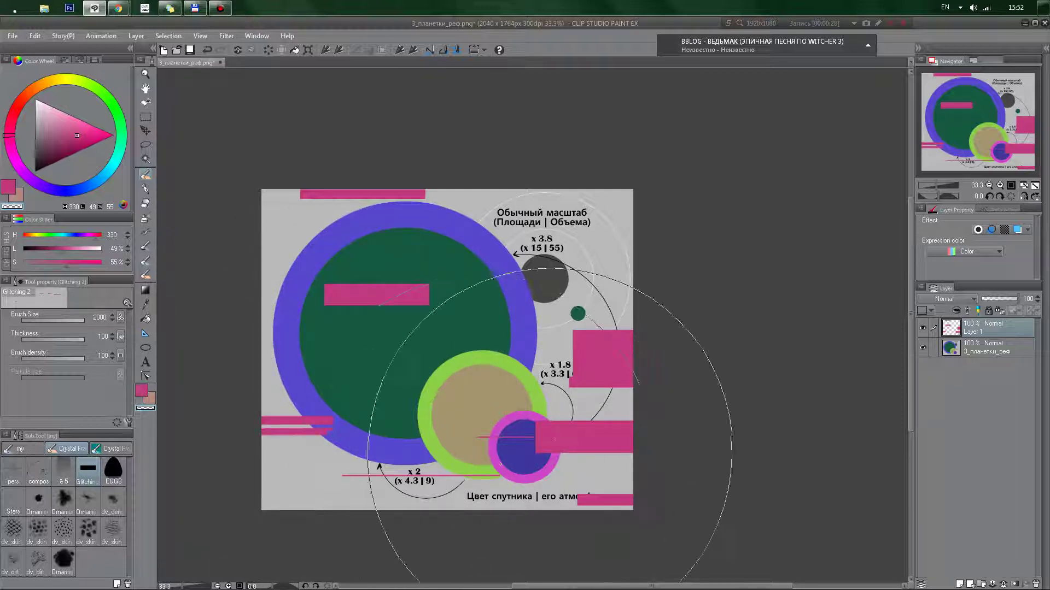
left_click(550, 449)
Step: Stamp a pink bar above the tan planet and erase it with the transparent colour, also trimming the block at the canvas's right edge
left_click(437, 358)
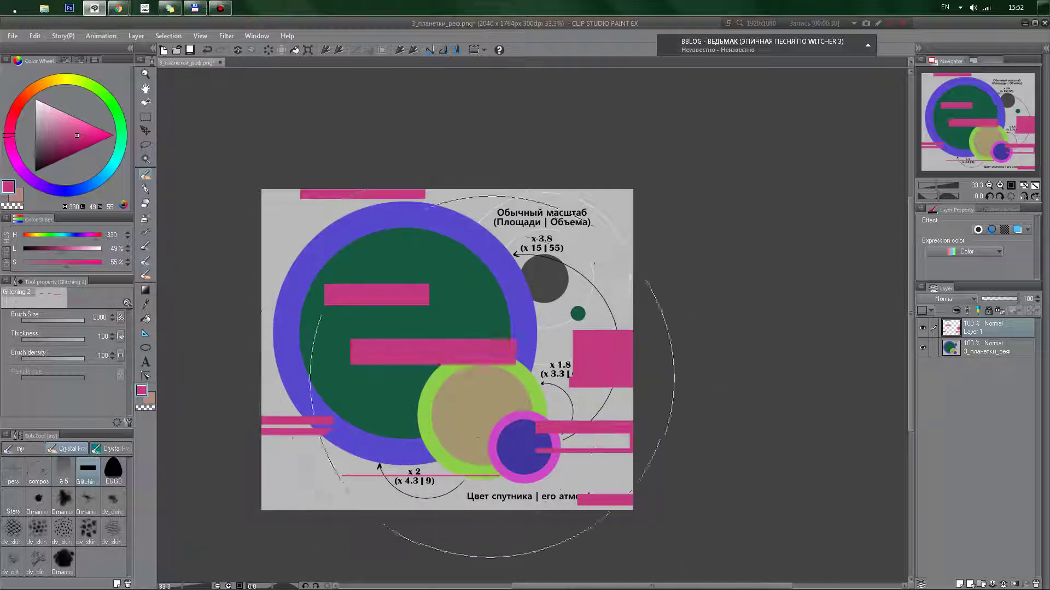
left_click(440, 350)
left_click(454, 365)
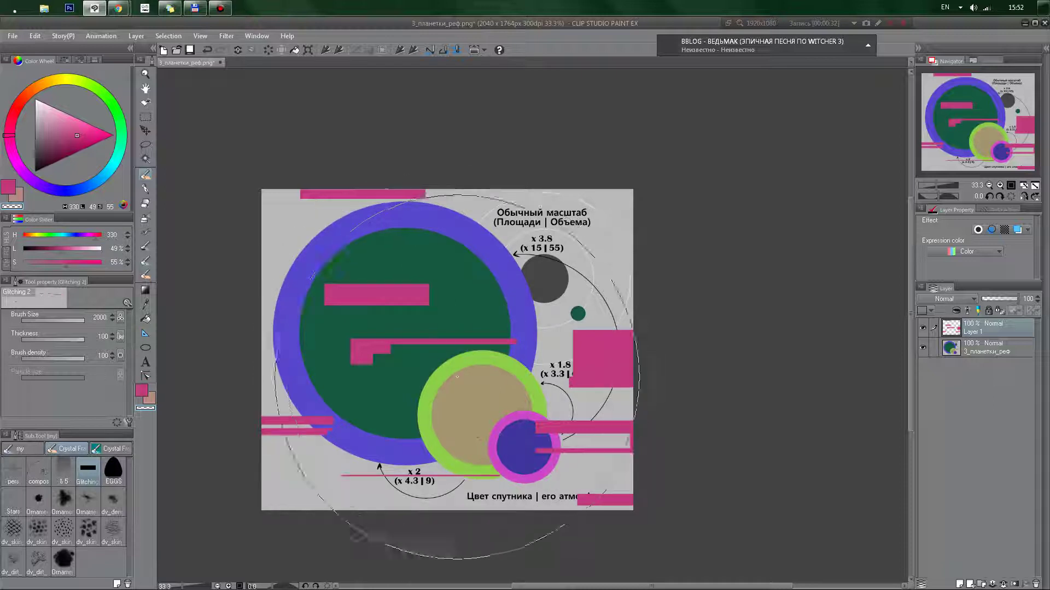
left_click(398, 353)
left_click(403, 353)
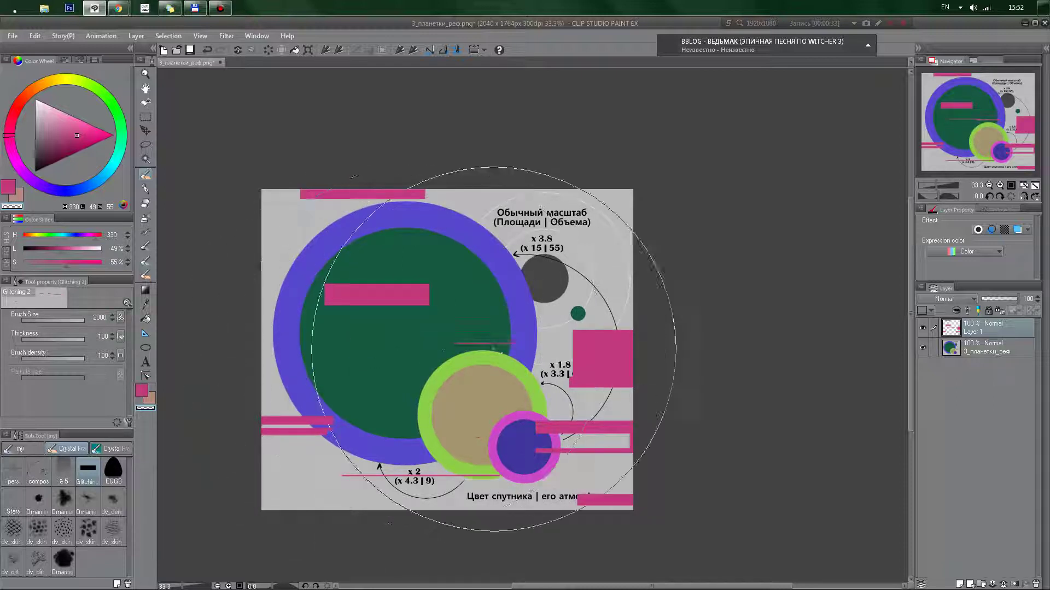
left_click(491, 358)
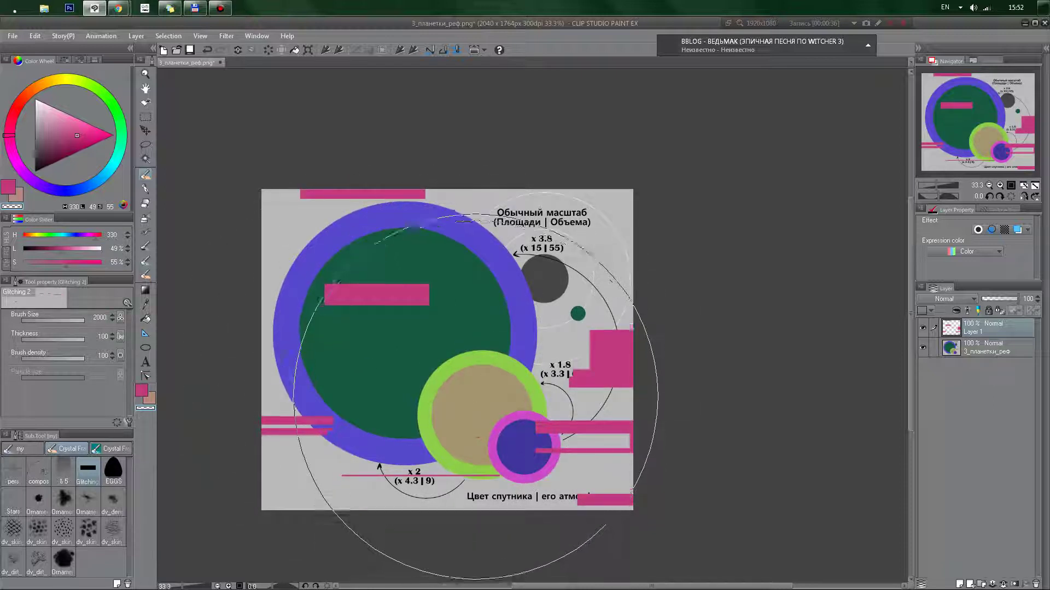
Step: Return to pink, reduce the brush size to 900, and stamp bars over the diagram title and at the canvas's right edge
key("bracketleft")
key("bracketleft")
key("c")
left_click(591, 275)
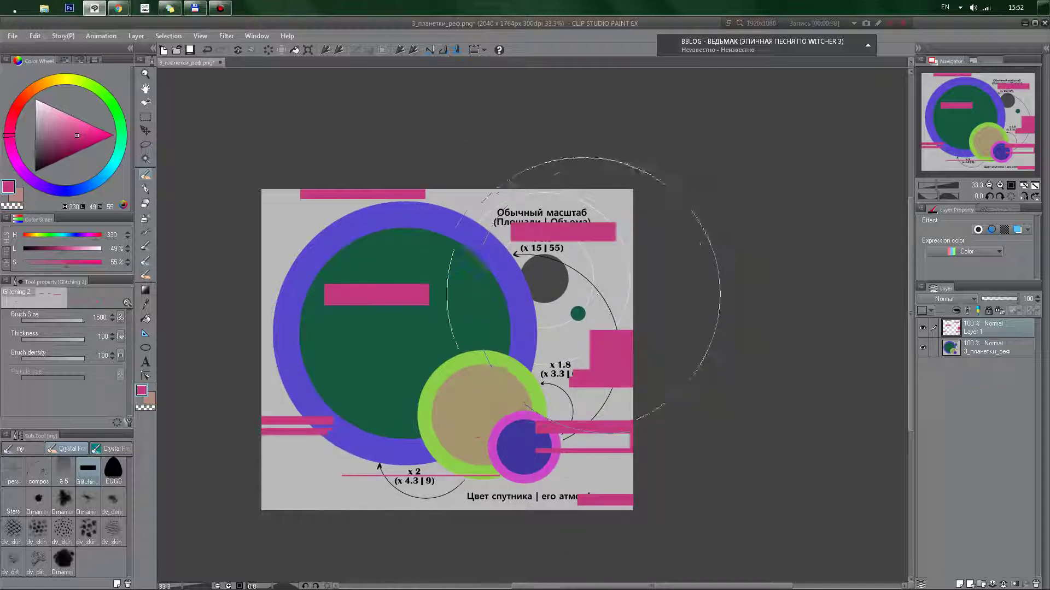
key("bracketleft")
key("bracketleft")
key("bracketleft")
left_click(604, 270)
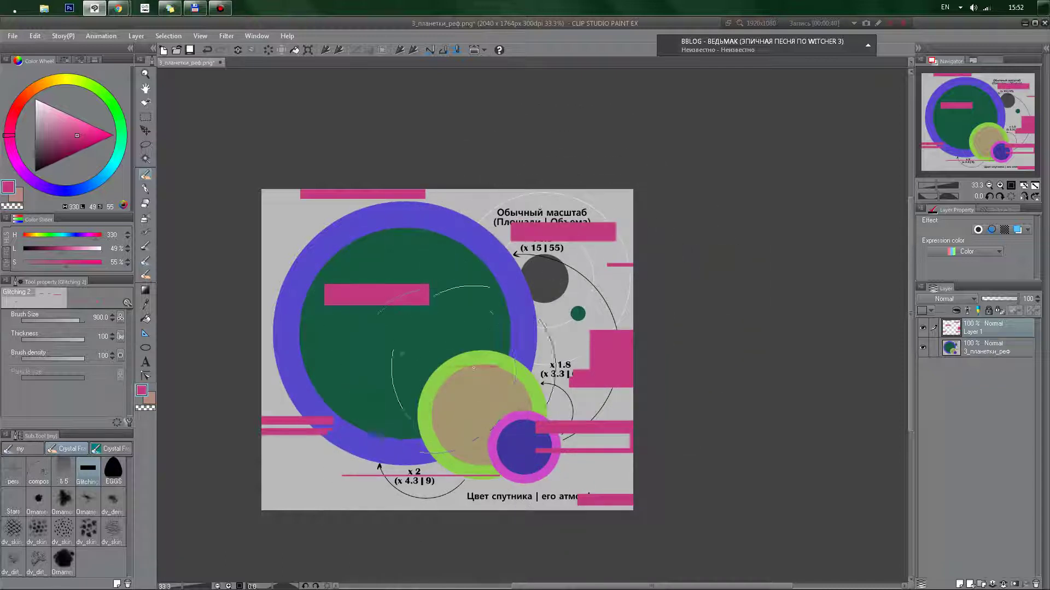
left_click(472, 365)
key("ctrl+z")
left_click(539, 372)
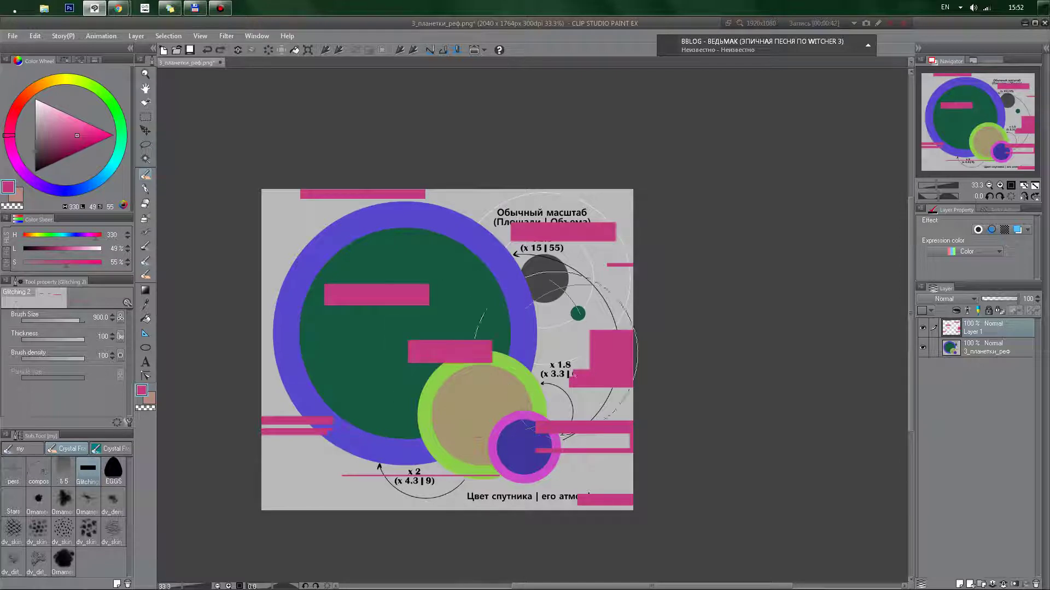
key("ctrl+z")
left_click(571, 366)
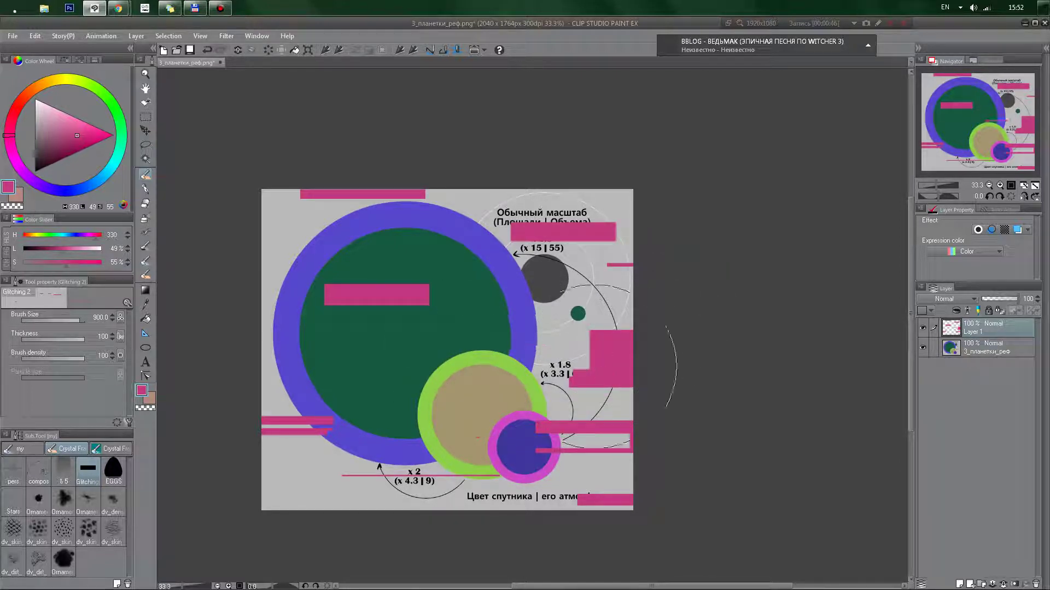
Step: Enlarge the brush to 1850 and stamp a pink bar above the tan planet, reaching the block at the canvas's right edge
key("bracketright")
key("bracketright")
left_click(554, 348)
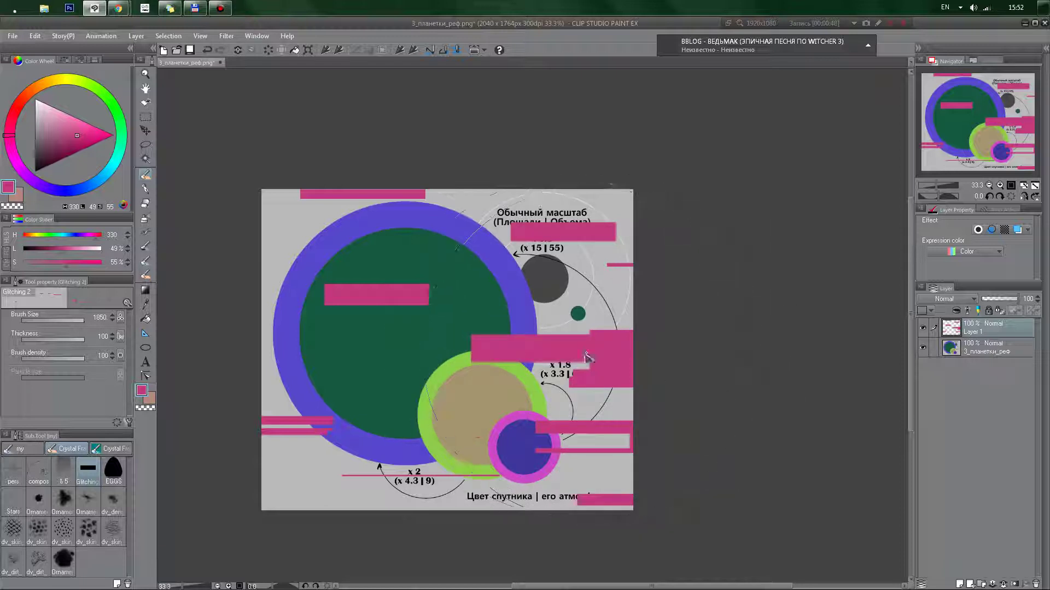
key("ctrl+z")
left_click(628, 351)
left_click(619, 355)
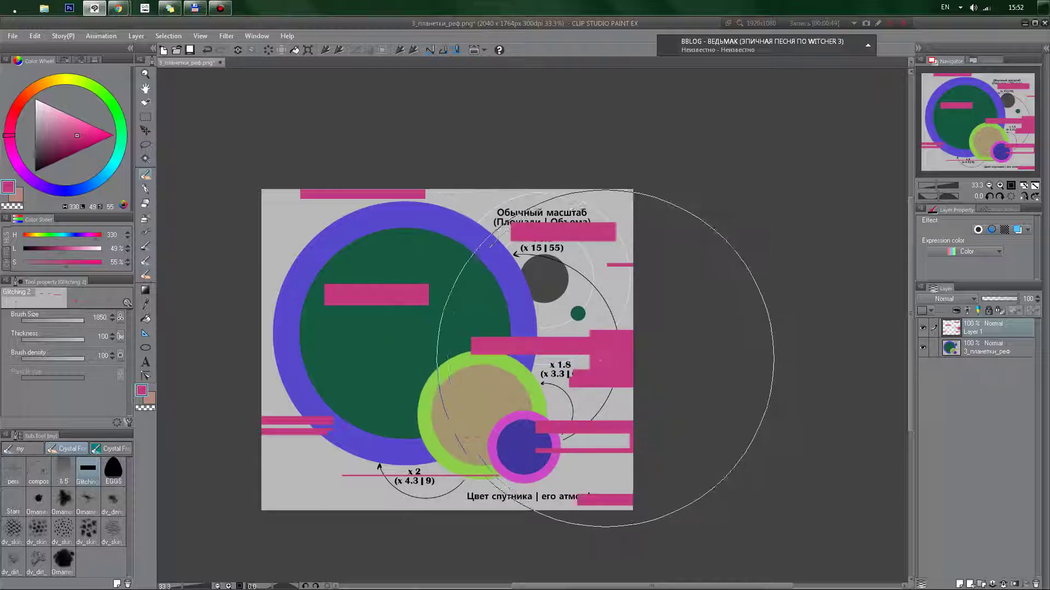
Step: Reduce the brush size to 500 and stamp small pink bars over the lower part of the planets and along the canvas's lower edge
key("bracketleft")
key("bracketleft")
key("bracketleft")
key("bracketleft")
key("bracketleft")
key("bracketleft")
key("bracketleft")
key("bracketleft")
left_click(371, 405)
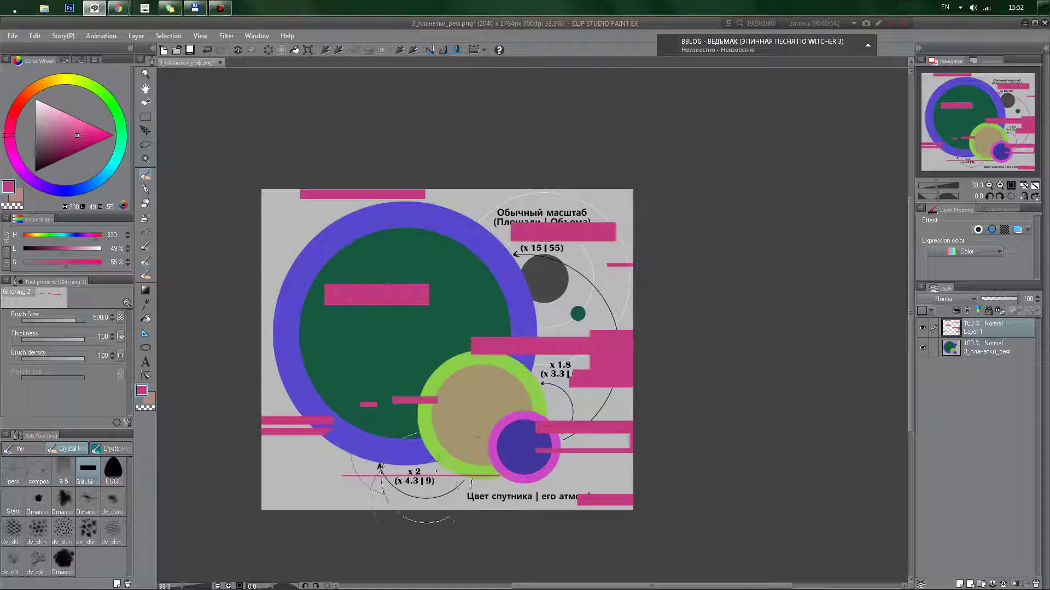
key("ctrl+z")
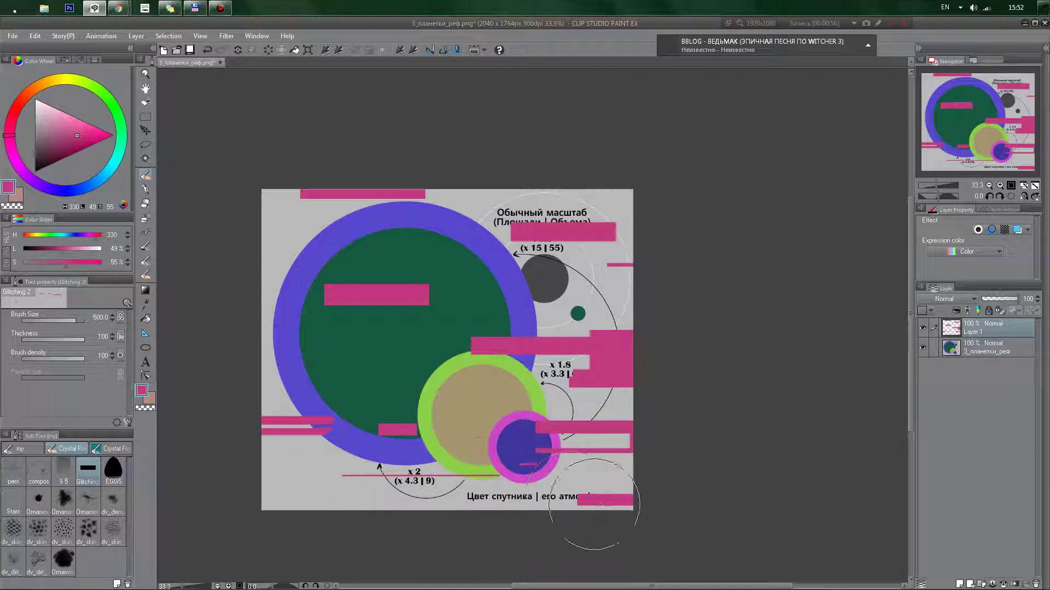
left_click(379, 505)
left_click(304, 504)
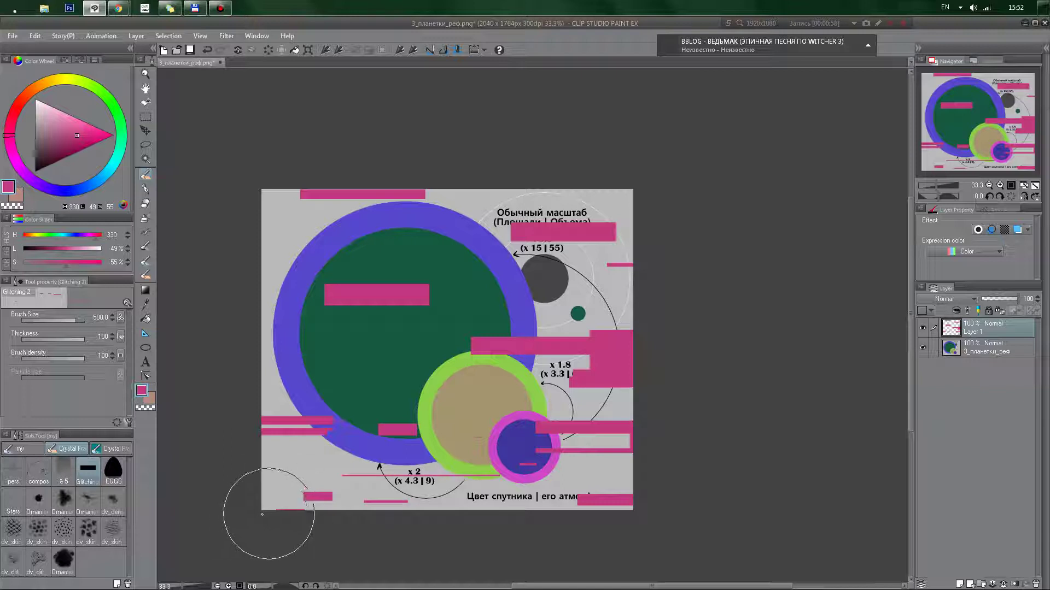
Step: Enlarge the brush to 1200 and stamp more pink bars in the canvas's lower-left and upper-left areas and near the small green planet
key("bracketright")
key("bracketright")
key("bracketright")
key("bracketright")
key("bracketright")
key("bracketright")
left_click(271, 487)
left_click_drag(299, 203, 259, 236)
left_click(268, 287)
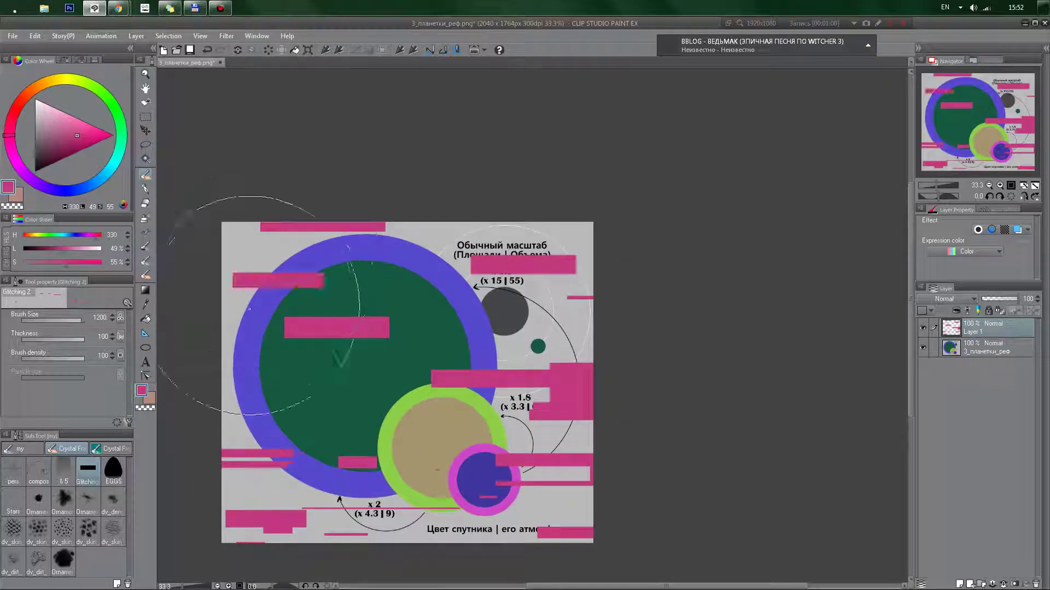
left_click(253, 306)
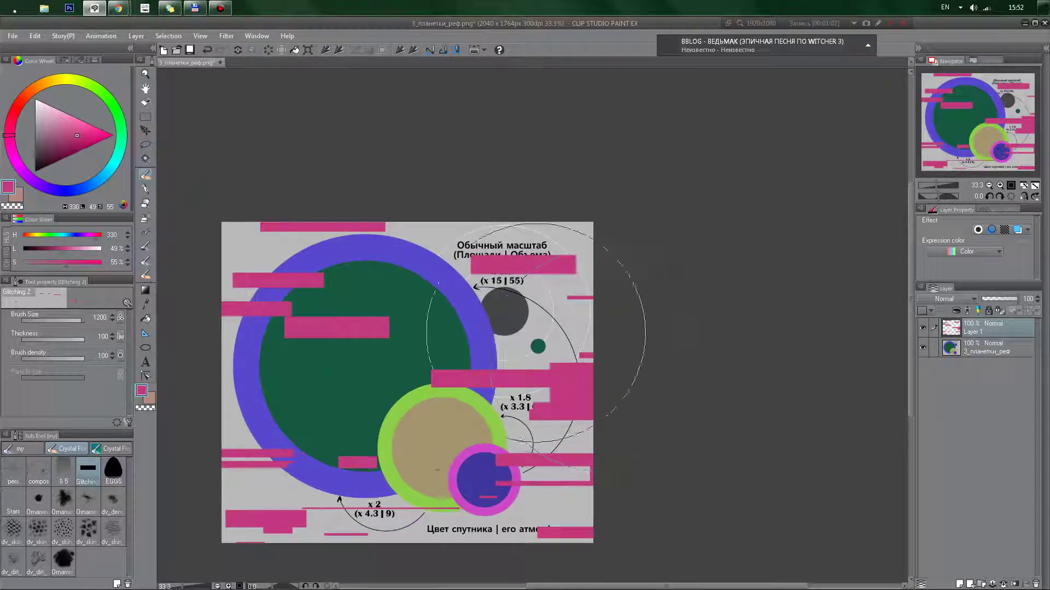
left_click(552, 345)
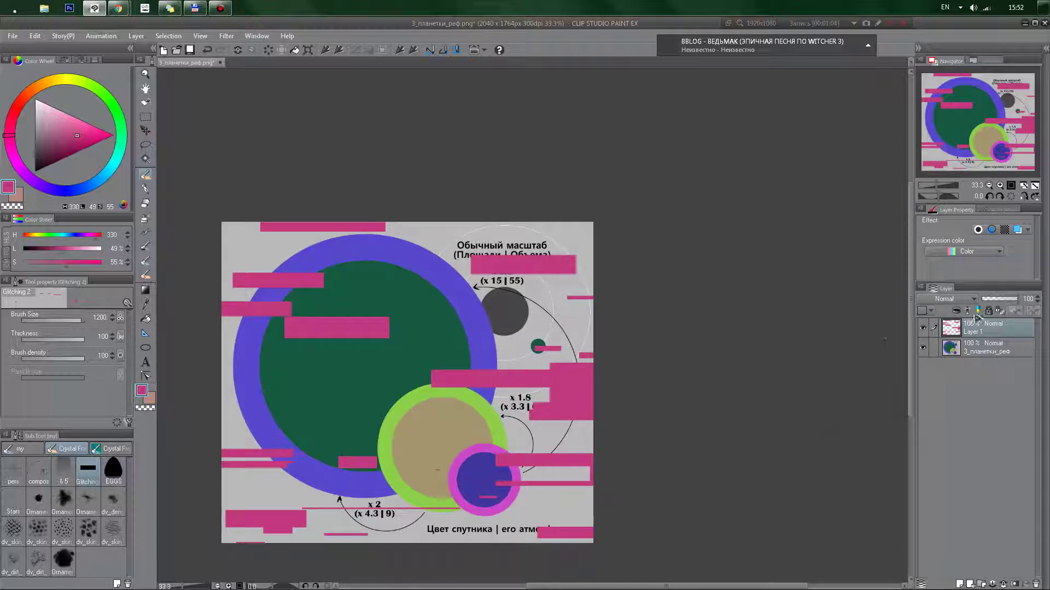
Step: Hide the layer with the pink bars and add a new layer above it
left_click(923, 328)
left_click(960, 584)
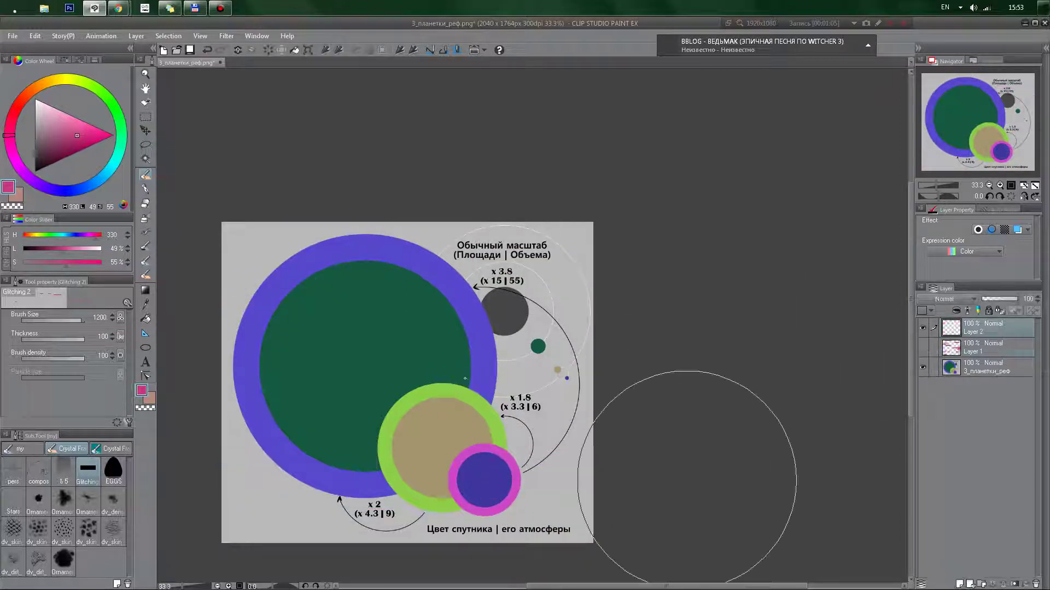
Step: Choose purple with hue 263 and stamp bars all over the canvas, reducing the brush size to 900 along the way
left_click(44, 188)
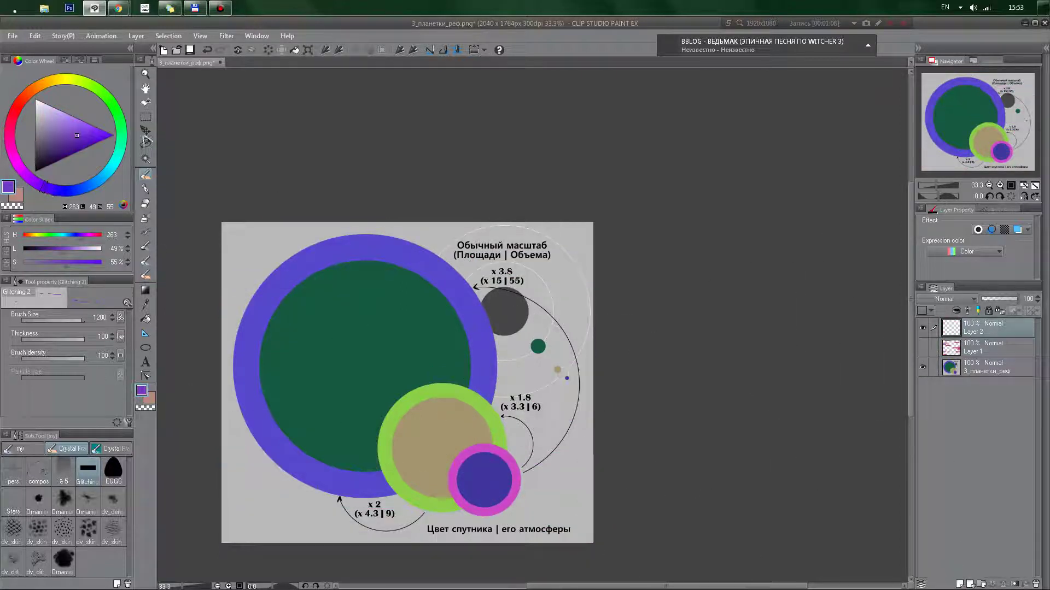
left_click(511, 347)
mouse_move(282, 288)
left_mouse_down()
mouse_move(329, 491)
mouse_move(350, 512)
mouse_move(523, 519)
mouse_move(557, 475)
mouse_move(514, 386)
mouse_move(511, 350)
left_mouse_up()
key("bracketleft")
key("bracketleft")
mouse_move(394, 260)
left_mouse_down()
mouse_move(532, 222)
mouse_move(522, 244)
mouse_move(388, 274)
mouse_move(579, 306)
mouse_move(439, 259)
mouse_move(564, 340)
mouse_move(535, 406)
mouse_move(564, 475)
left_mouse_up()
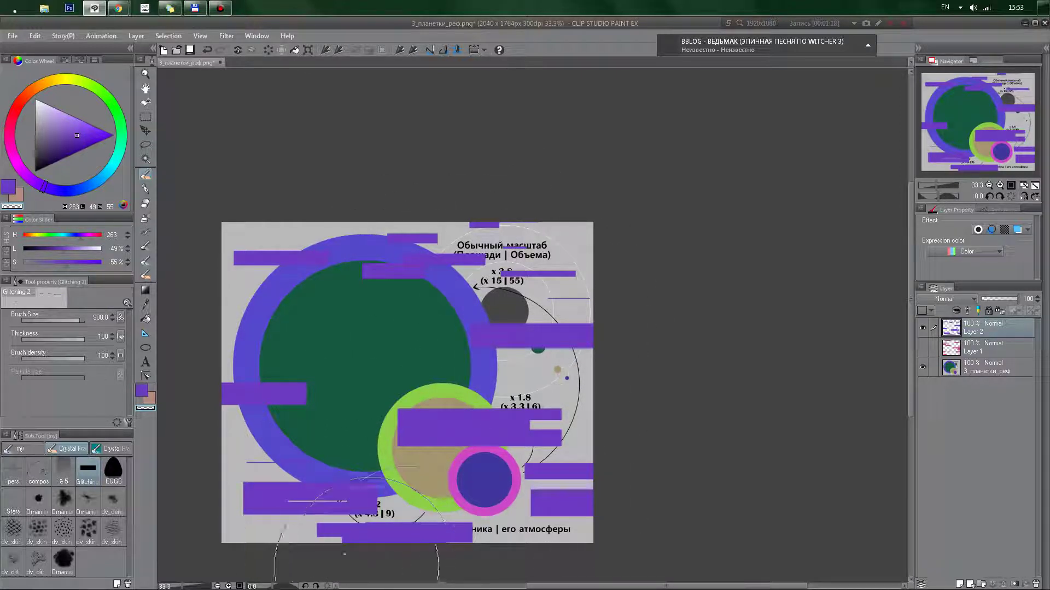
Step: Cut thin gaps into the purple bars with the transparent colour around the large planet and near the canvas's right edge
left_click(301, 401)
left_click(259, 263)
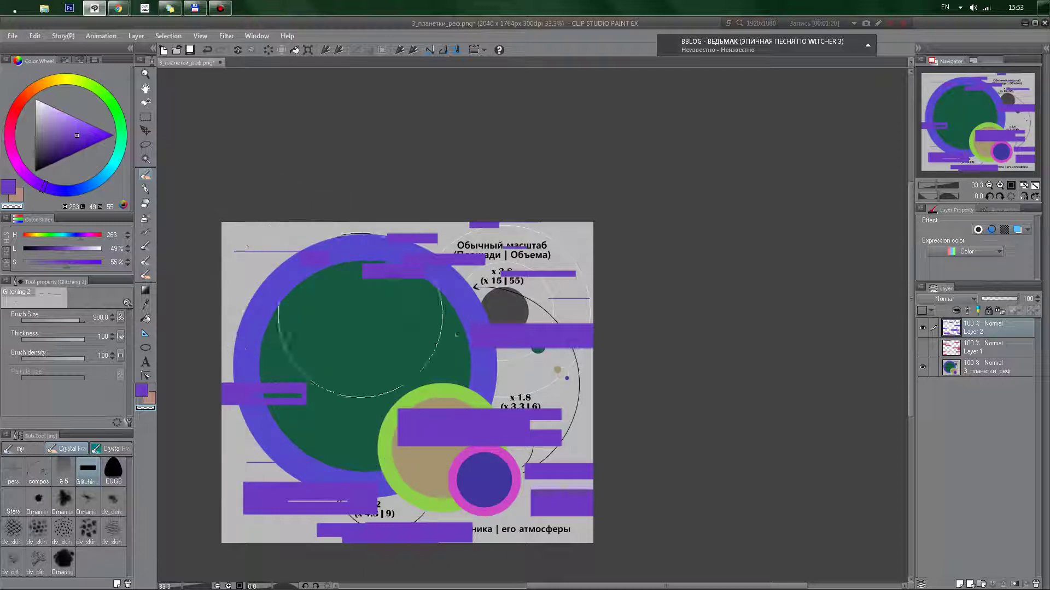
mouse_move(361, 316)
left_mouse_down()
mouse_move(569, 351)
mouse_move(588, 375)
left_mouse_up()
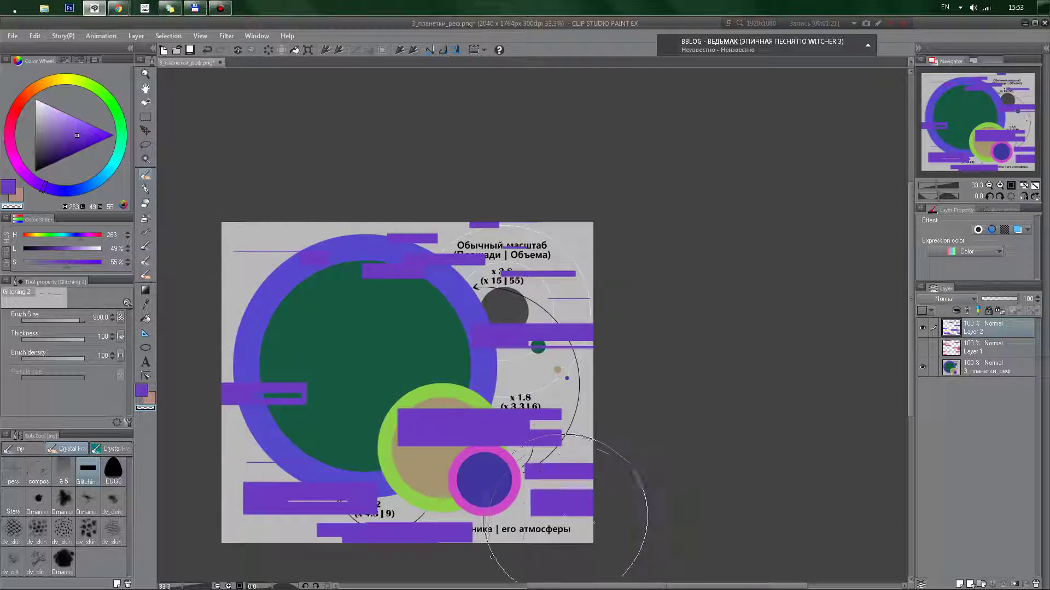
mouse_move(566, 516)
left_mouse_down()
mouse_move(484, 229)
mouse_move(500, 371)
mouse_move(486, 318)
mouse_move(465, 291)
left_mouse_up()
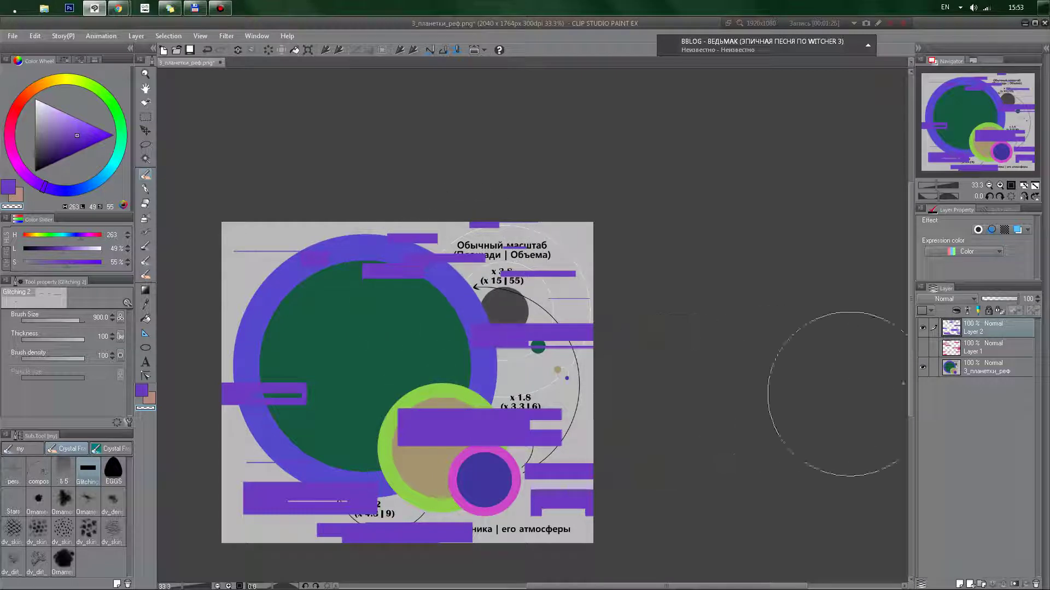
Step: Toggle the purple bar layer's visibility to compare, and stamp extra purple over the gaps in the left bar and above the pink-ringed planet
left_click(923, 328)
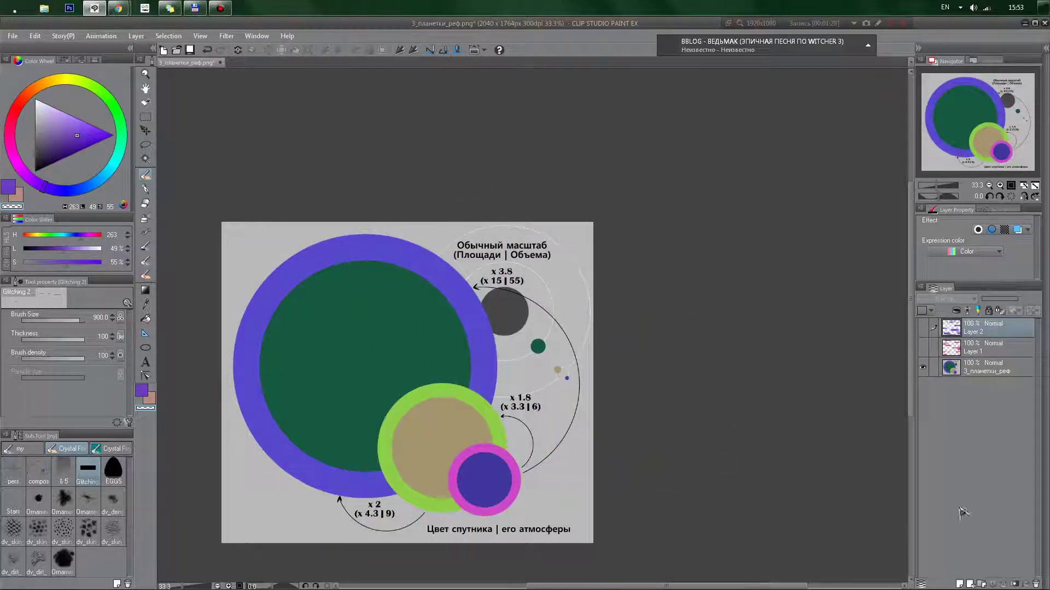
left_click(923, 328)
left_click_drag(277, 399, 299, 400)
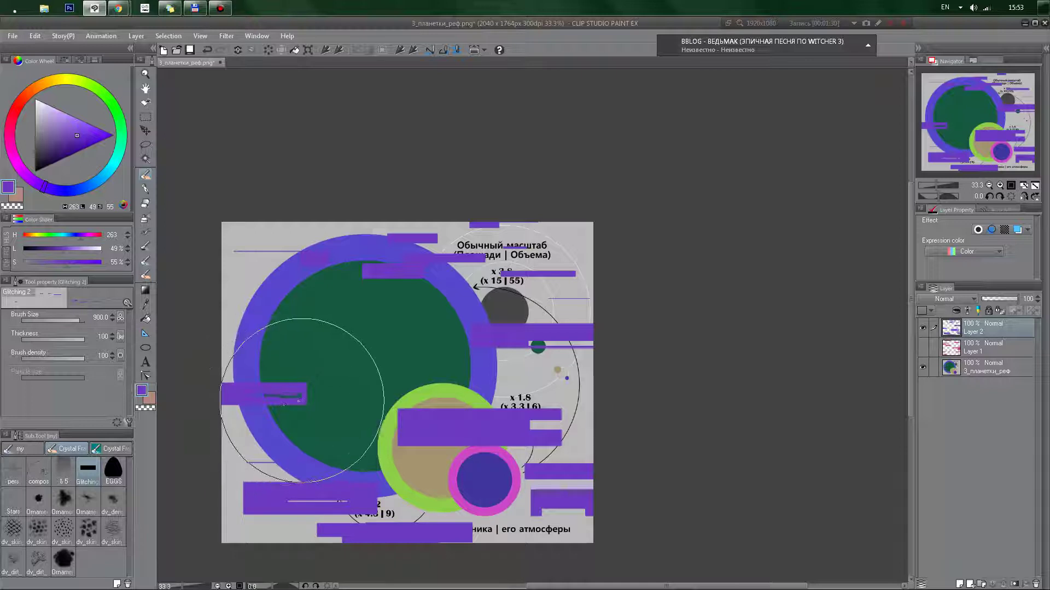
left_click(546, 446)
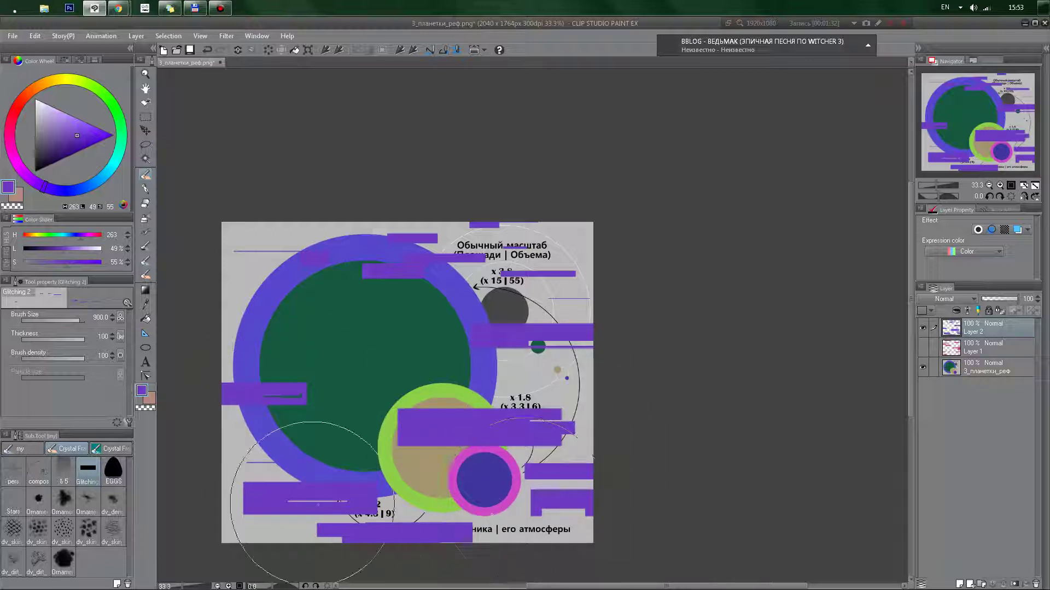
Step: Hide the layer with the purple bars and add a third bar layer on top
left_click(923, 328)
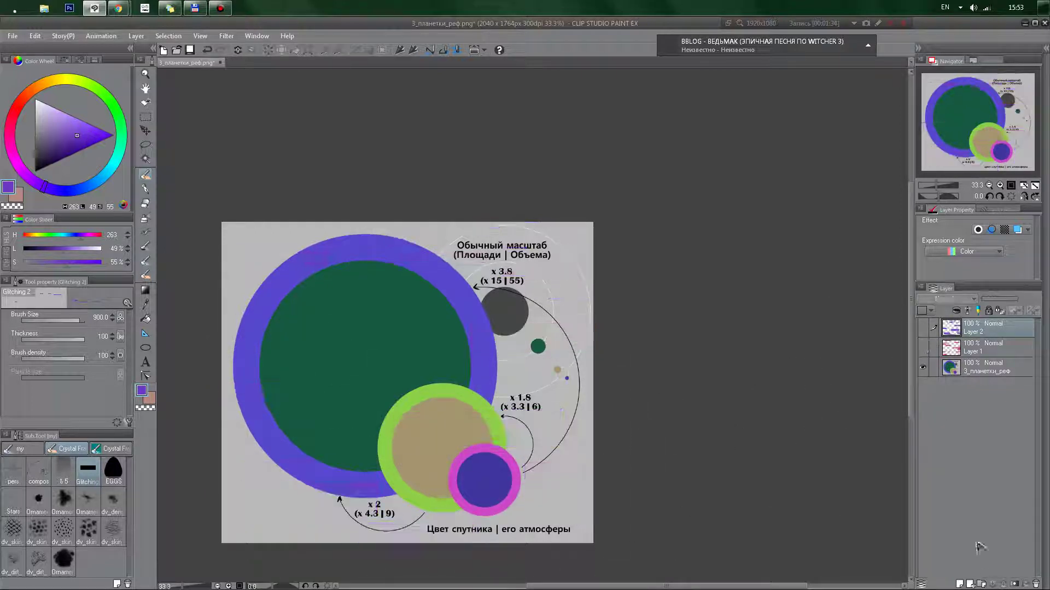
left_click(960, 584)
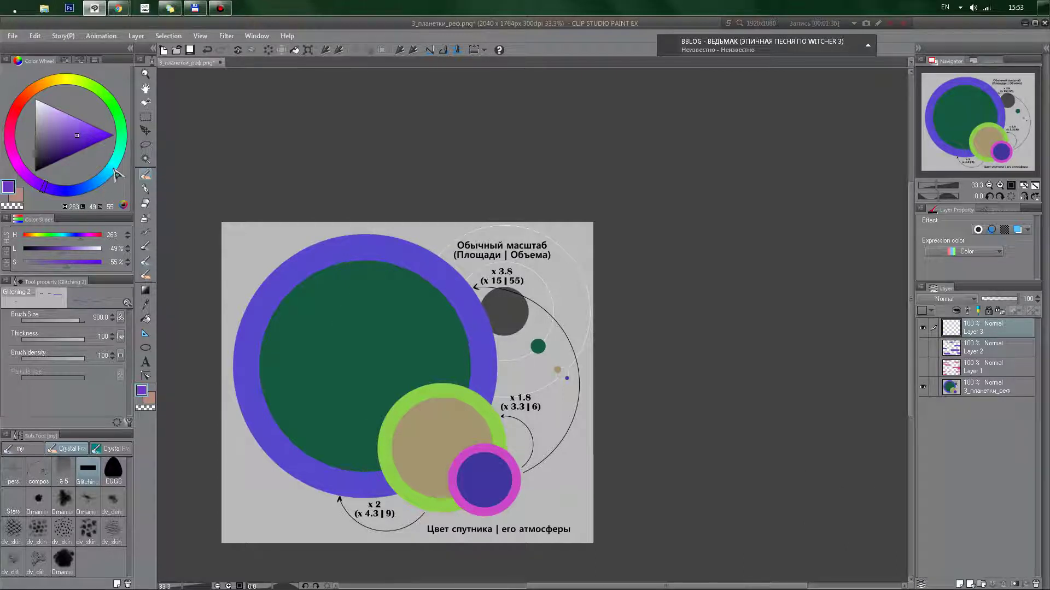
Step: Choose green with hue 158, try a few stamped bars over the large planet, and undo them
left_click(120, 142)
mouse_move(392, 239)
left_mouse_down()
mouse_move(282, 420)
mouse_move(295, 443)
left_mouse_up()
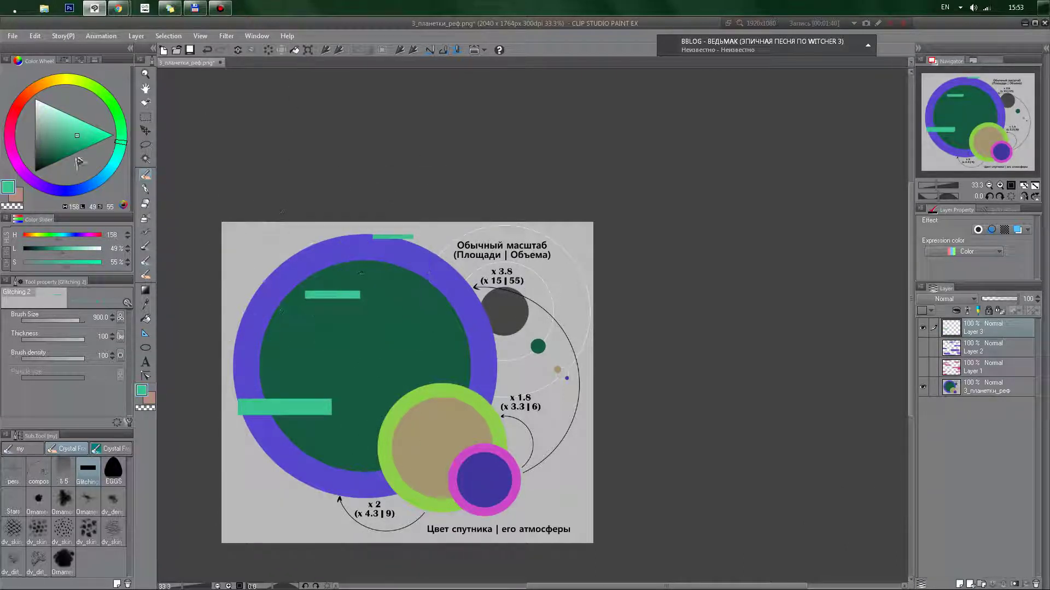
key("ctrl+z")
Step: Stamp fully saturated green bars over the large planet, the title, the canvas's right edge and the small planets, reducing the brush size to 400
mouse_move(347, 305)
left_mouse_down()
mouse_move(295, 341)
mouse_move(362, 465)
mouse_move(490, 495)
mouse_move(599, 467)
mouse_move(599, 452)
mouse_move(618, 450)
mouse_move(548, 526)
mouse_move(577, 529)
mouse_move(602, 514)
mouse_move(554, 497)
mouse_move(605, 487)
mouse_move(464, 189)
mouse_move(526, 285)
mouse_move(557, 258)
mouse_move(628, 301)
mouse_move(476, 268)
mouse_move(472, 258)
mouse_move(516, 247)
mouse_move(454, 233)
left_mouse_up()
key("[")
key("[")
key("[")
key("[")
key("[")
left_click(532, 404)
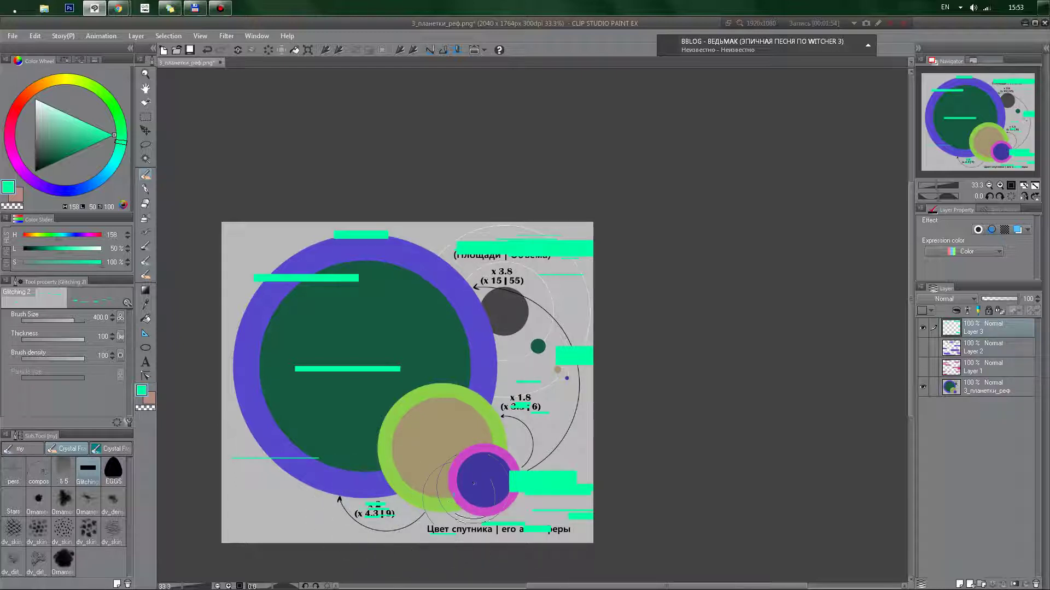
mouse_move(441, 508)
left_mouse_down()
mouse_move(334, 542)
mouse_move(295, 511)
mouse_move(268, 510)
left_mouse_up()
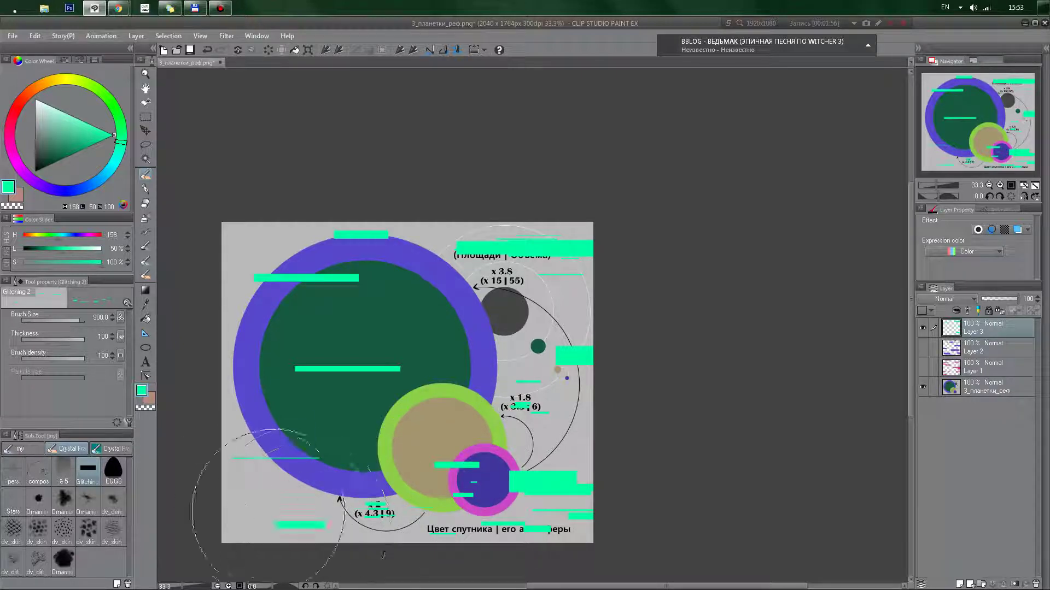
Step: Stamp green bars in the canvas's lower-left corner and a thick one on its left edge, enlarging the brush to 1850
mouse_move(300, 549)
left_mouse_down()
mouse_move(232, 403)
mouse_move(220, 342)
mouse_move(229, 331)
mouse_move(238, 367)
left_mouse_up()
key("bracketright")
key("bracketright")
key("bracketright")
key("bracketright")
key("bracketright")
left_click(233, 410)
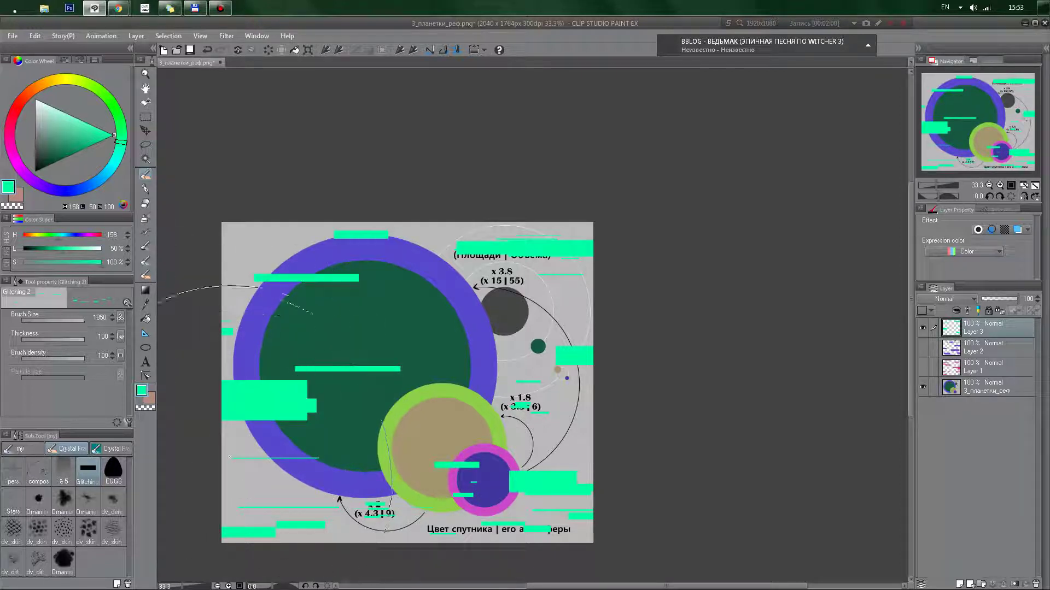
Step: Reduce the brush size to 700 and stamp green bars across the canvas's upper-left area and the top of the large planet
key("bracketleft")
key("bracketleft")
key("bracketleft")
key("bracketleft")
key("bracketleft")
mouse_move(240, 219)
left_mouse_down()
mouse_move(268, 227)
mouse_move(344, 266)
mouse_move(367, 261)
left_mouse_up()
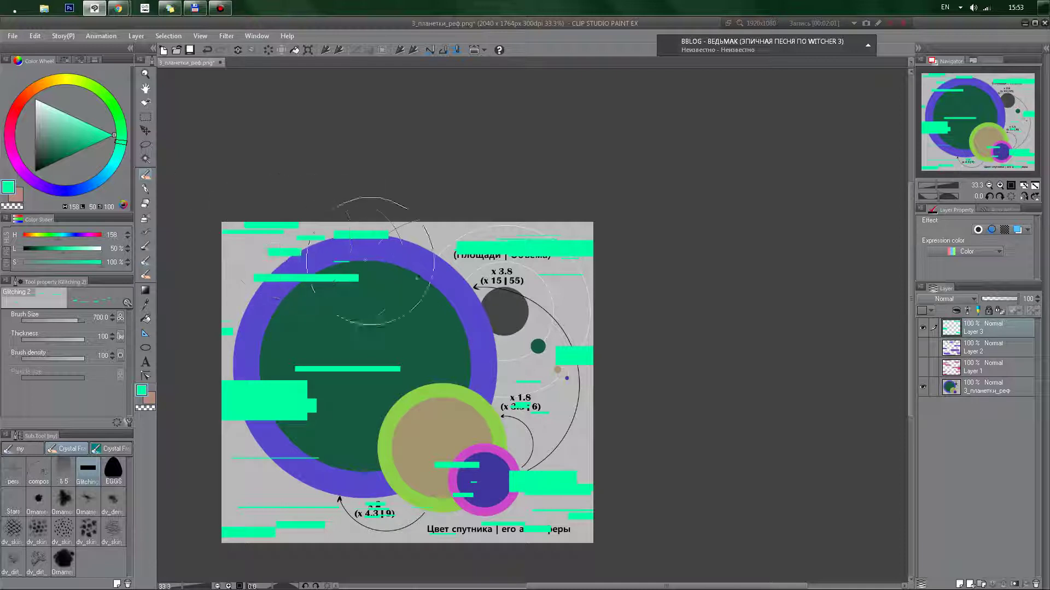
Step: Stamp green bars around the x 1.8 label, the large planet's right rim, the canvas's right edge and beside the title
left_click_drag(557, 387, 503, 401)
left_click(474, 353)
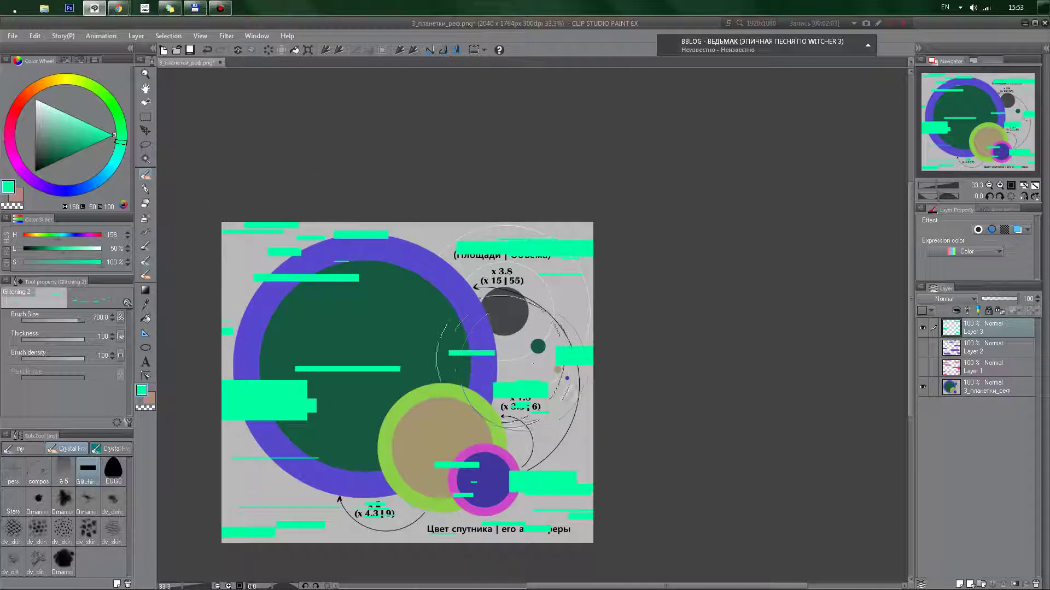
left_click(513, 361)
left_click(600, 314)
left_click_drag(450, 246, 440, 259)
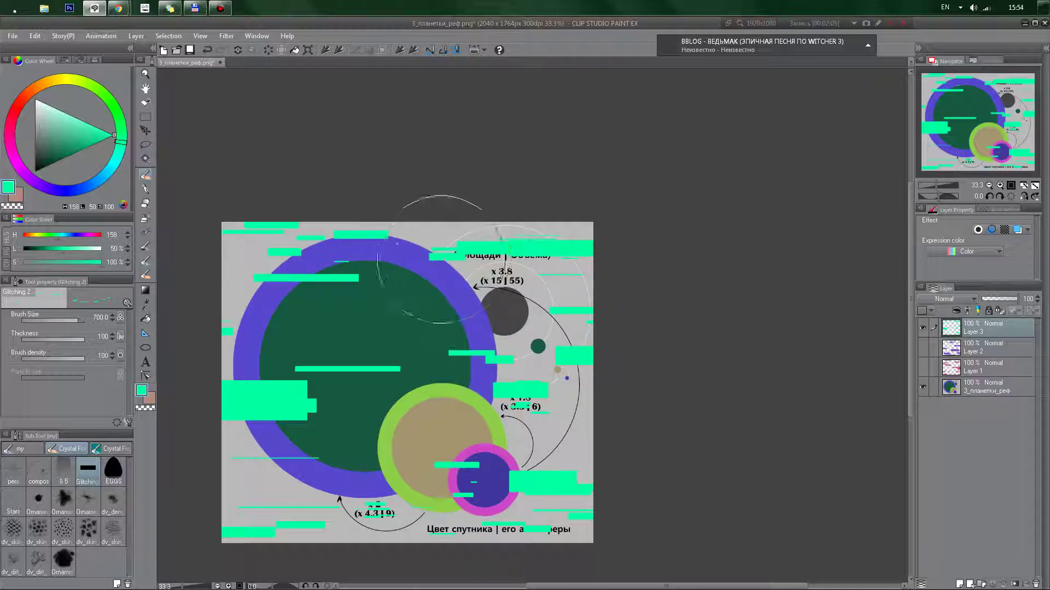
Step: Enlarge the brush to 1200 and stamp green bars across the large planet's lower rim and under the bottom caption
key("]")
key("]")
key("]")
left_click(389, 491)
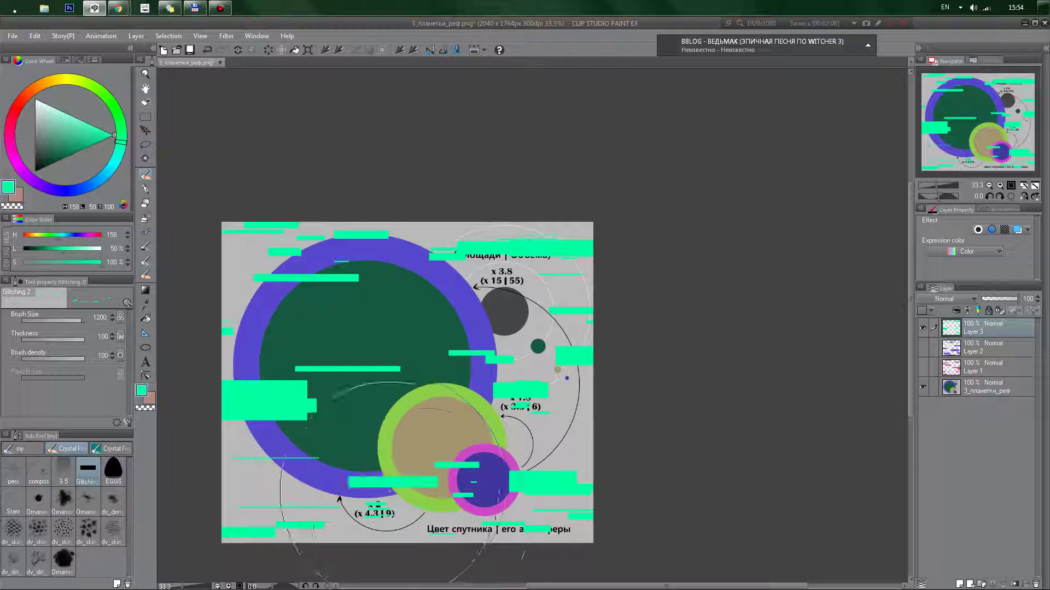
left_click(495, 556)
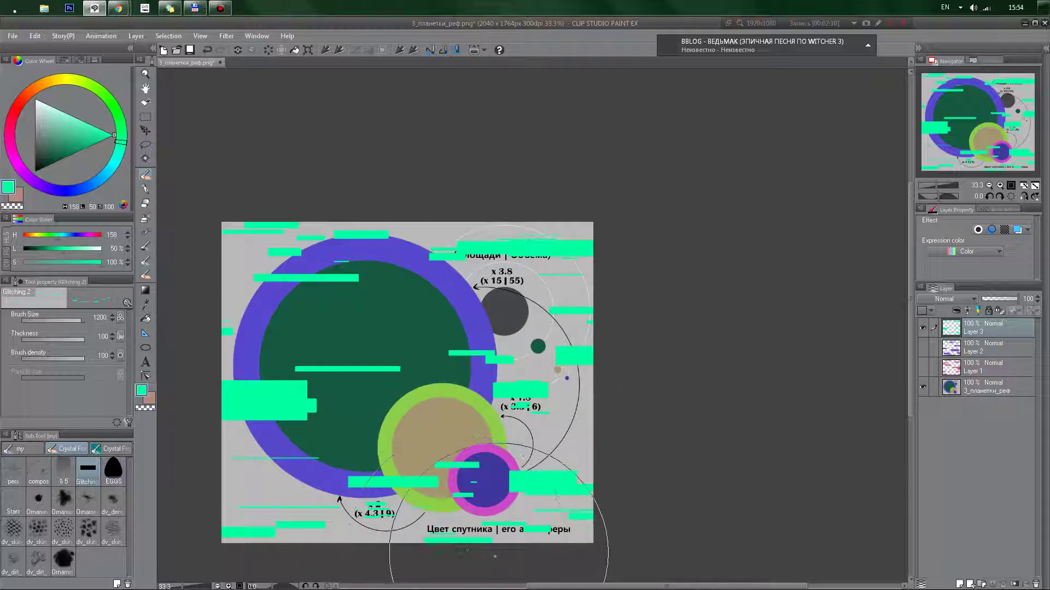
Step: Hide the green bar layer and toggle the purple bar layer's visibility on and off
left_click(923, 328)
left_click(924, 348)
left_click(923, 351)
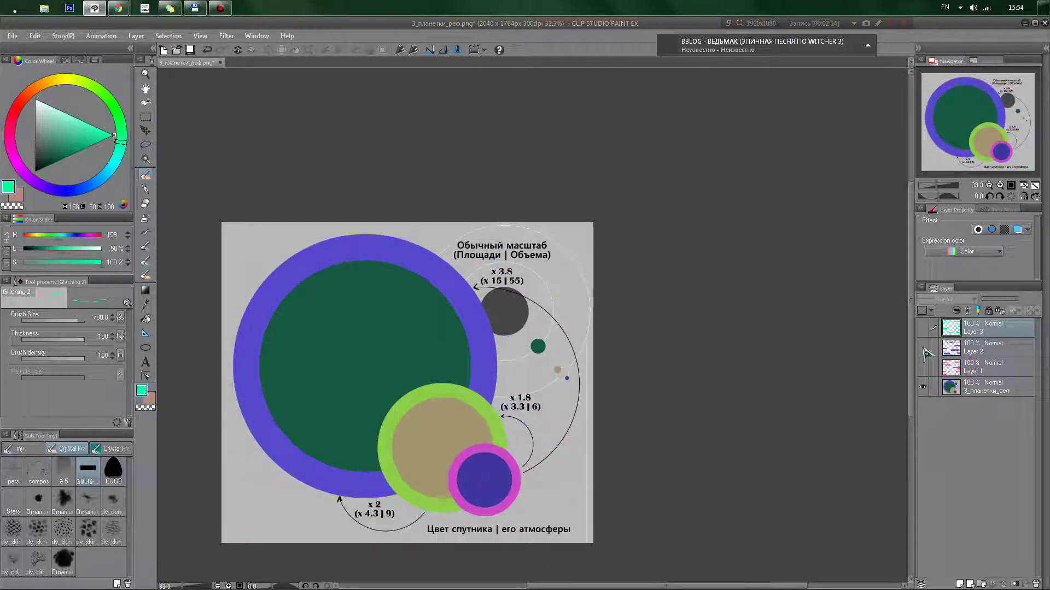
left_click(924, 351)
left_click(924, 351)
Step: Load the purple bars of Layer 2 as a selection and copy that area of the planet diagram to a new layer
left_click(951, 348, "ctrl")
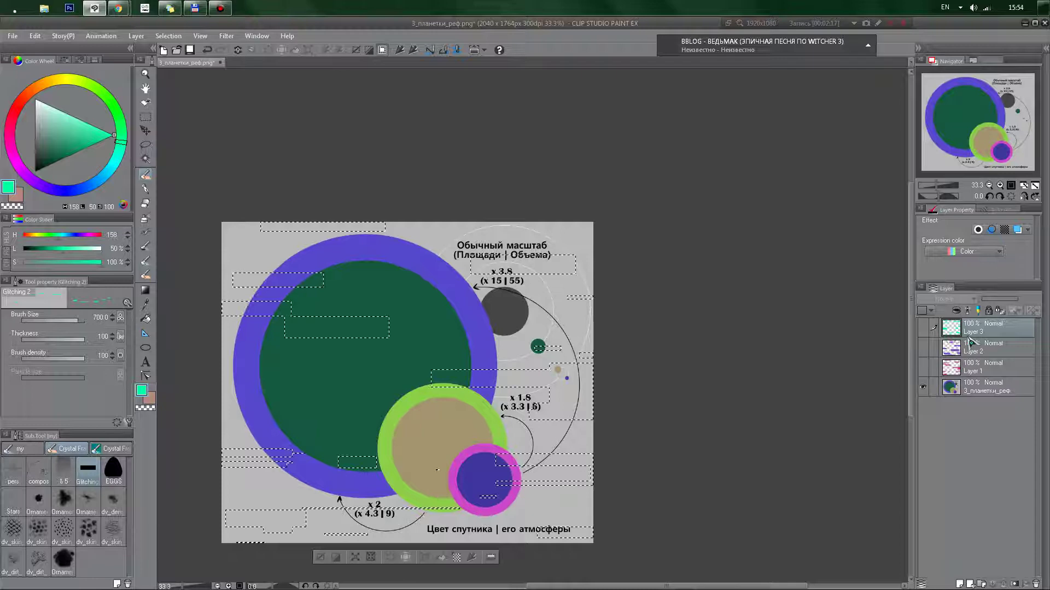
left_click(963, 389)
key("ctrl+c")
key("ctrl+v")
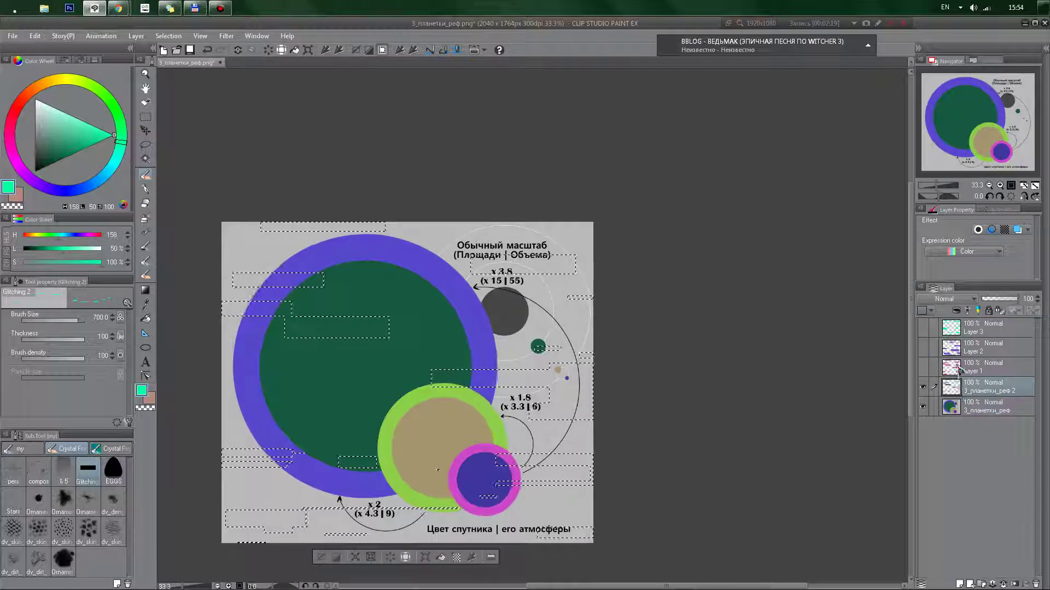
Step: With the pink bars of Layer 1 as the selection, copy that area of the planet diagram to another layer
left_click(964, 409)
key("ctrl+c")
key("ctrl+v")
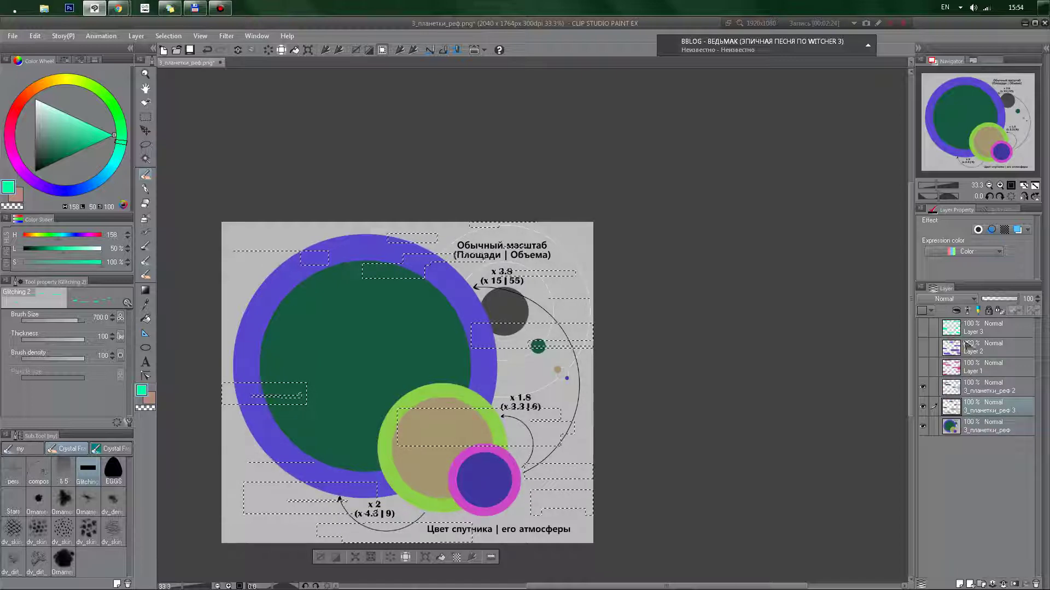
Step: Load the green bars of Layer 3 as a selection, copy that area of the planet diagram to a third layer, and deselect
left_click(954, 331)
left_click(965, 429)
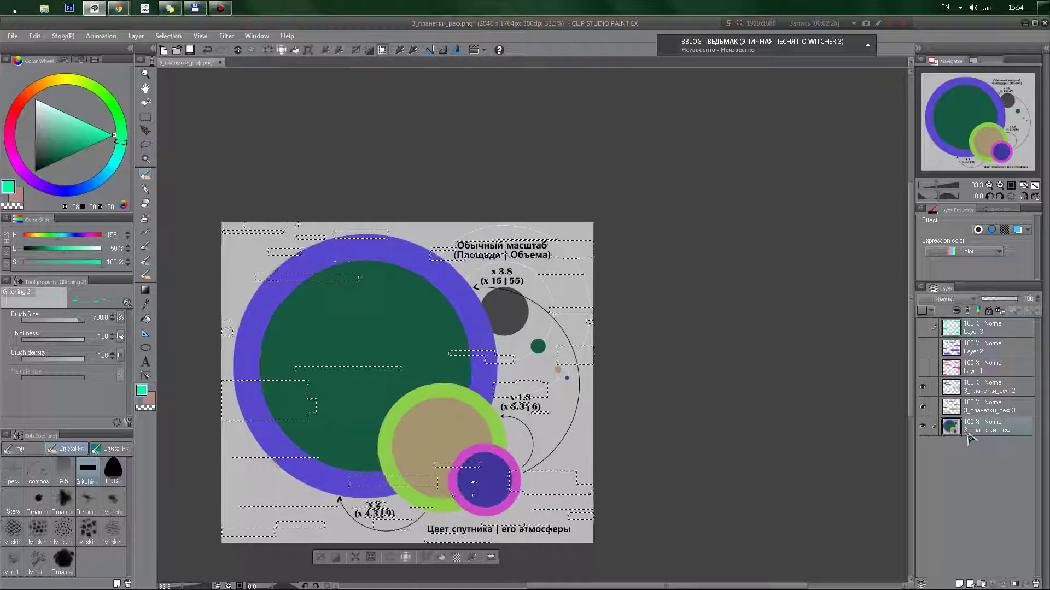
key("ctrl+c")
key("ctrl+v")
left_click(964, 393)
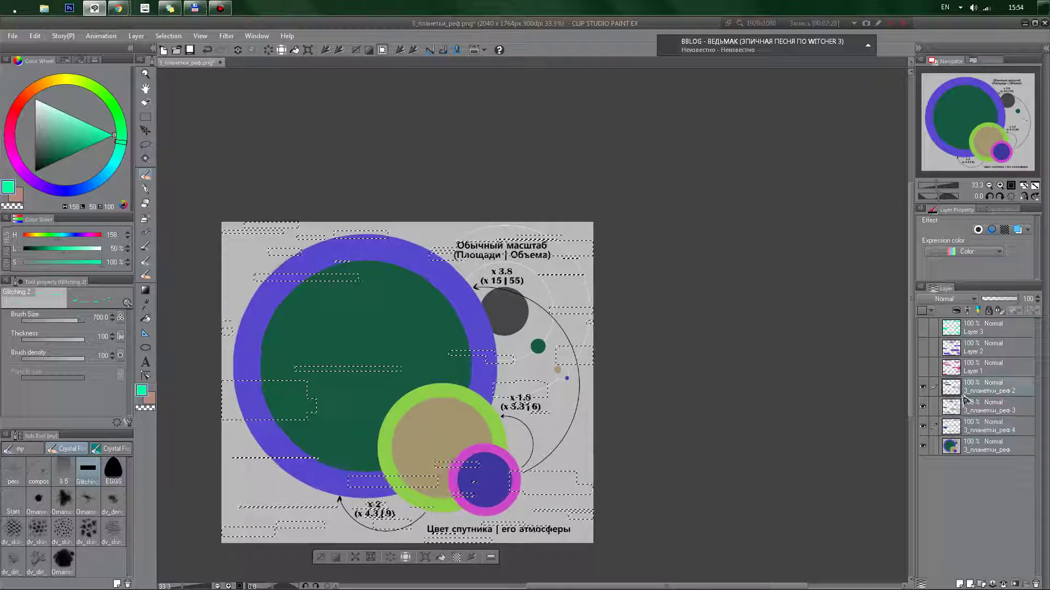
key("ctrl+d")
Step: Shift the topmost copied strip layer slightly to the right with the Move layer tool
left_click_drag(584, 401, 686, 382)
left_click(963, 431)
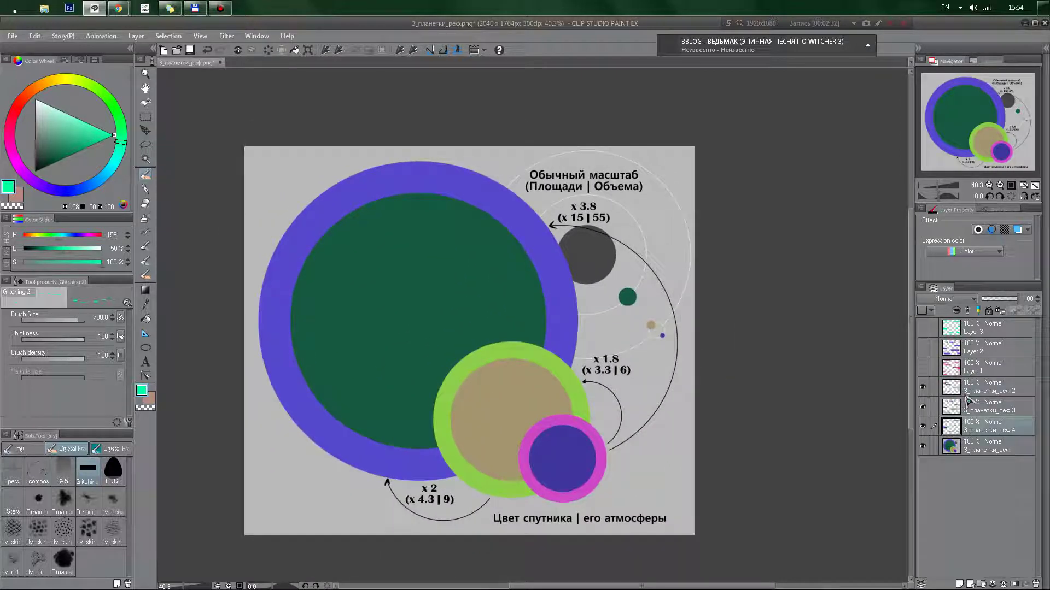
left_click(970, 389)
left_click(145, 131)
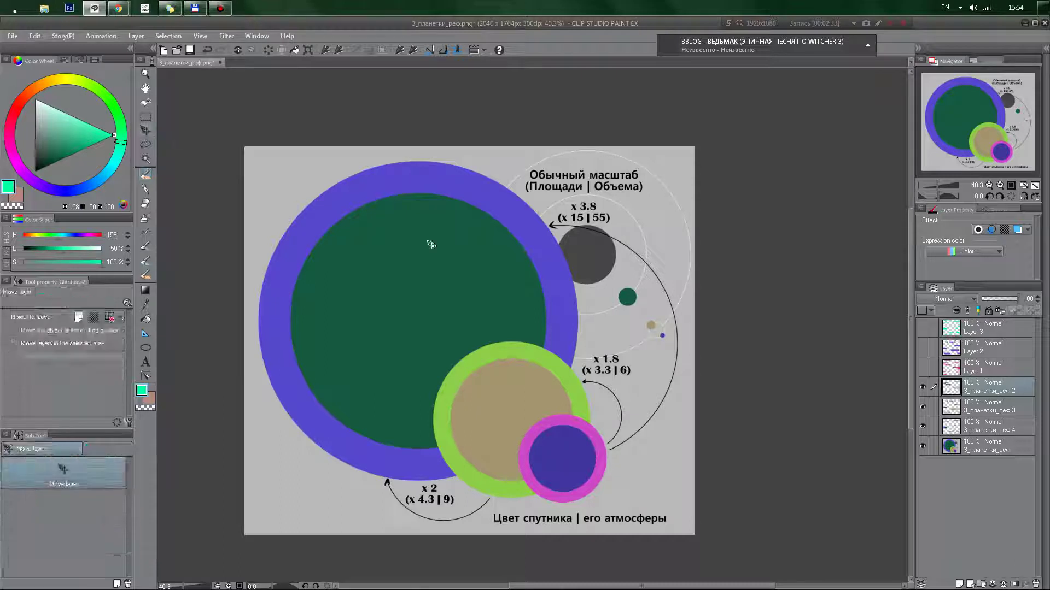
left_click_drag(450, 263, 454, 266)
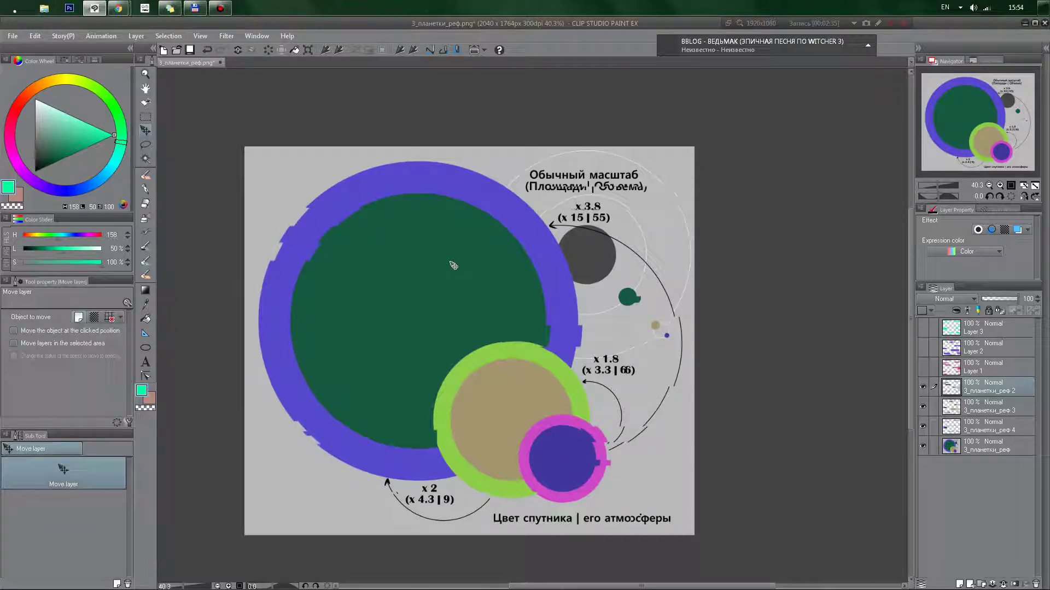
Step: Offset the second copied strip layer, trying a shift to the left and settling slightly down and to the right
left_click(1006, 414)
left_click_drag(517, 323, 512, 322)
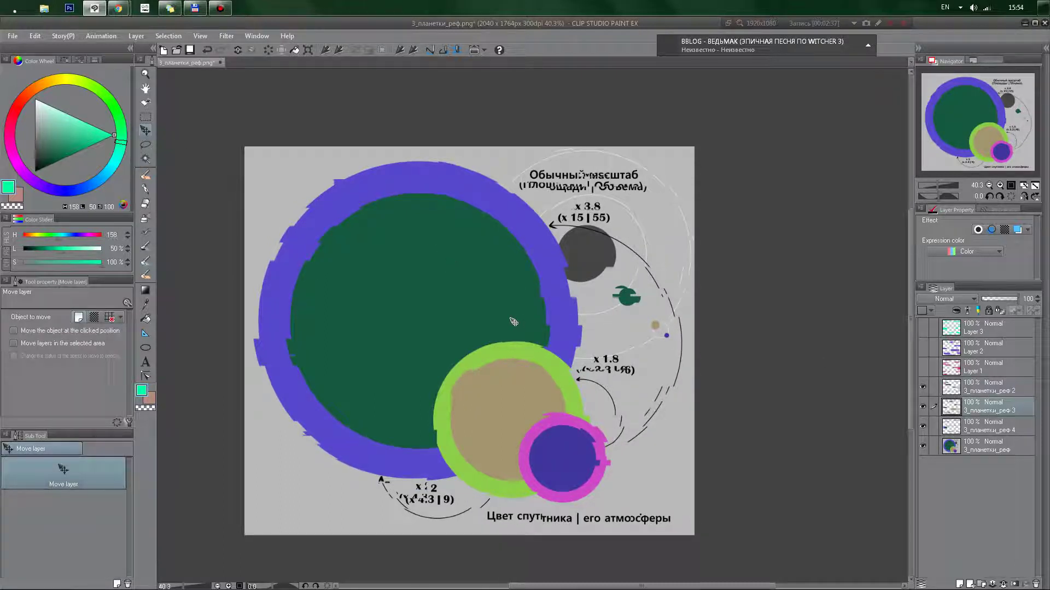
left_click_drag(555, 389, 560, 389)
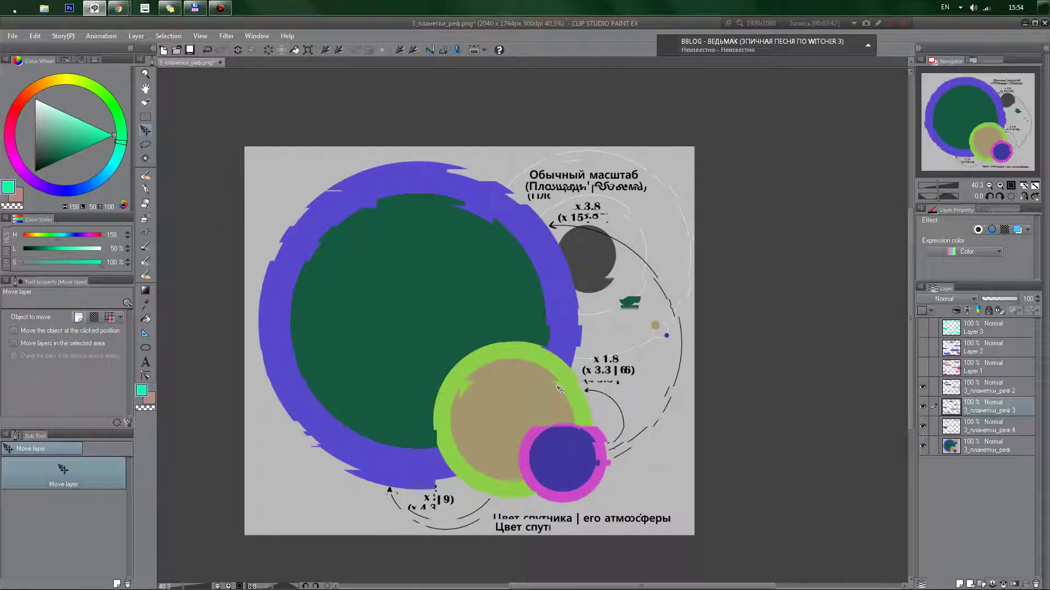
Step: Shift the third copied strip layer slightly to the left and set its combine mode to Darken
left_click(979, 429)
left_click_drag(459, 367, 467, 368)
left_click(936, 299)
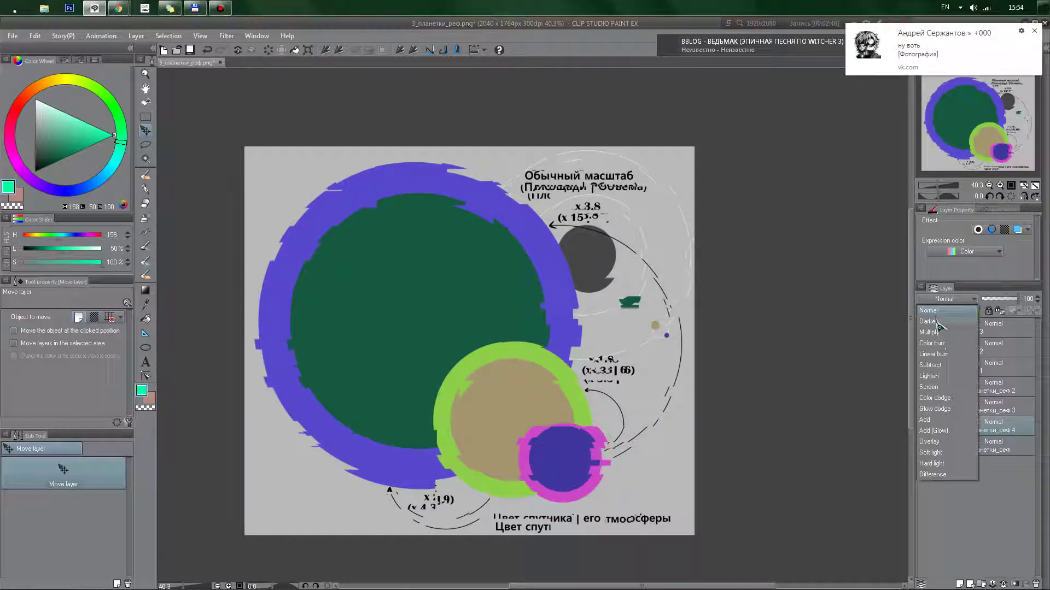
left_click(935, 322)
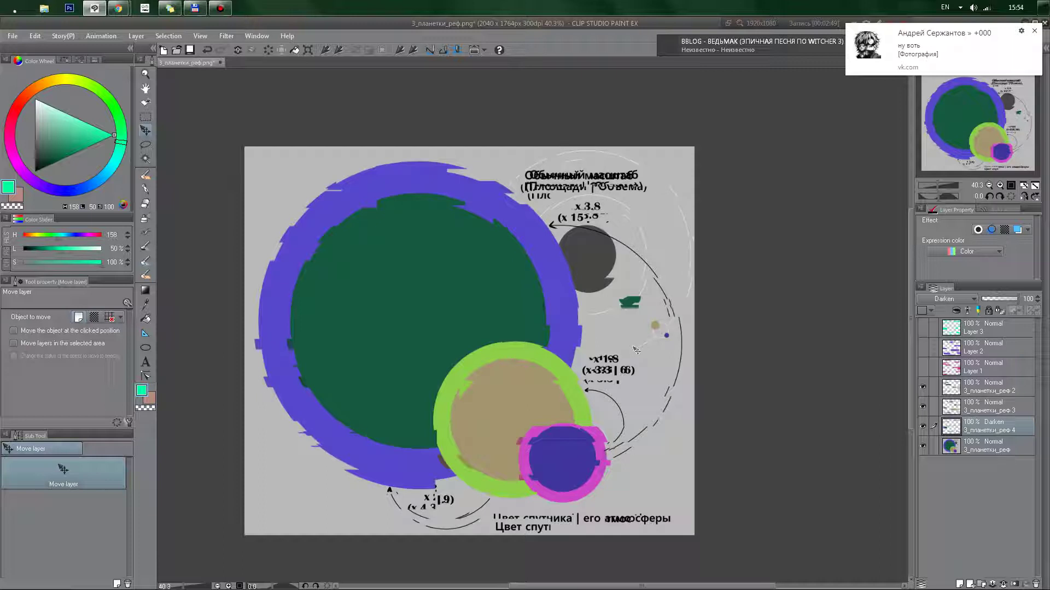
Step: Try moving the Darken strip layer up and to the right and inverting its colours, and undo both
left_click_drag(526, 297, 540, 298)
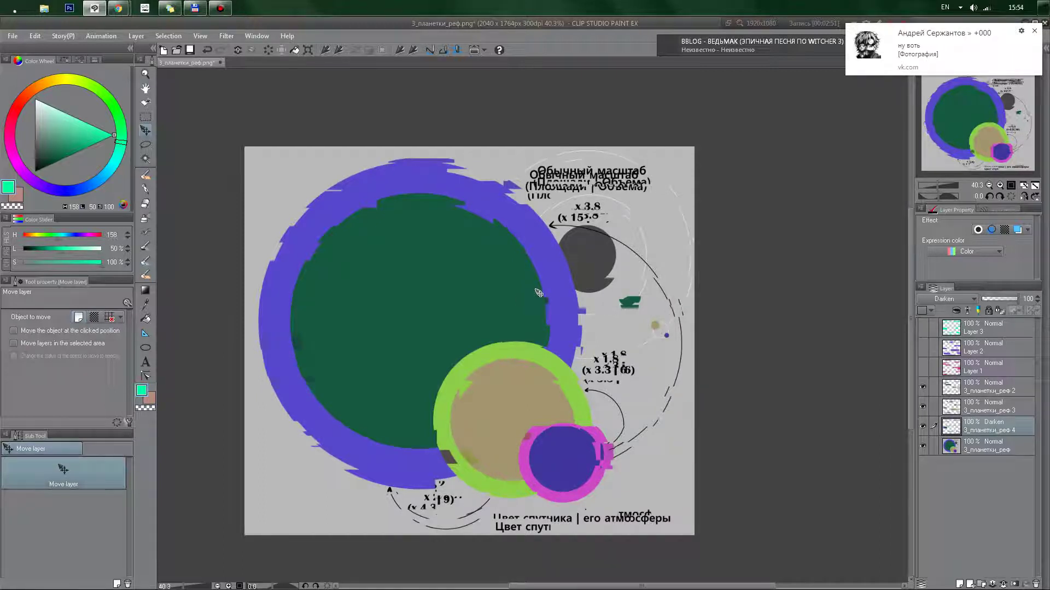
key("ctrl+z")
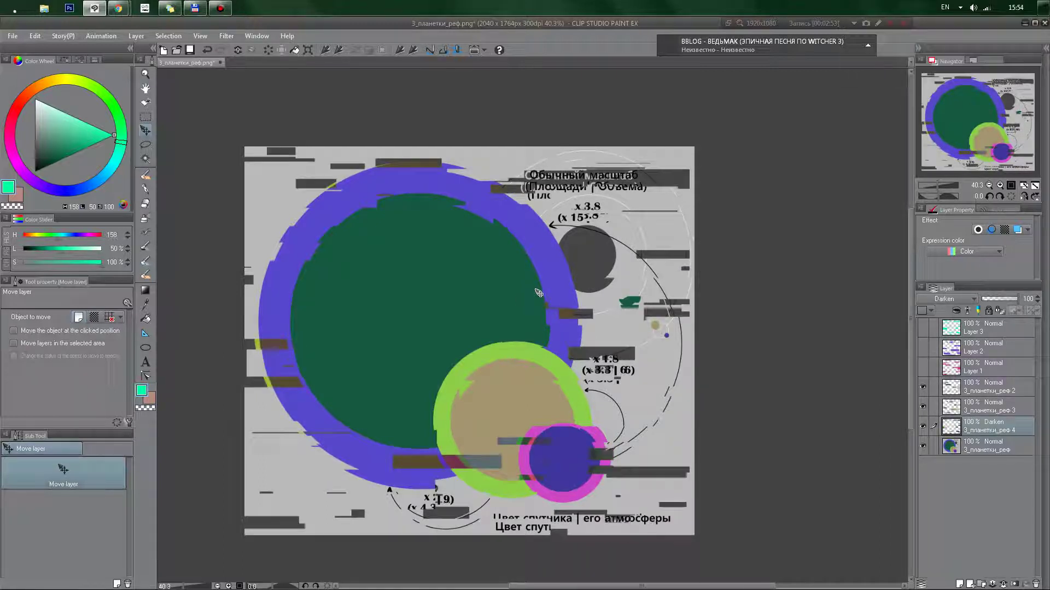
scroll(567, 250, "up", 1)
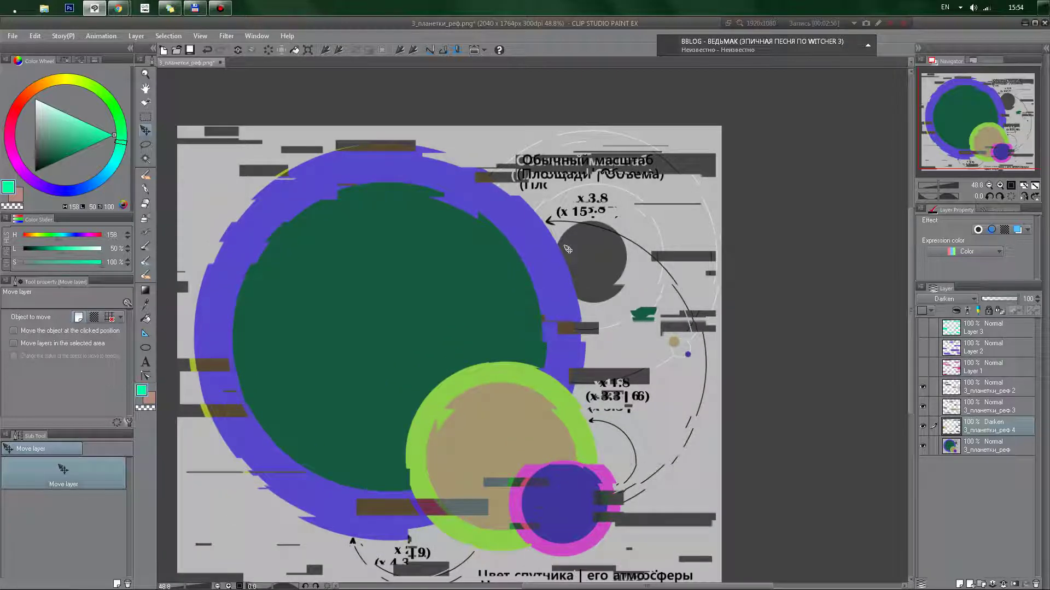
left_click_drag(691, 243, 667, 348)
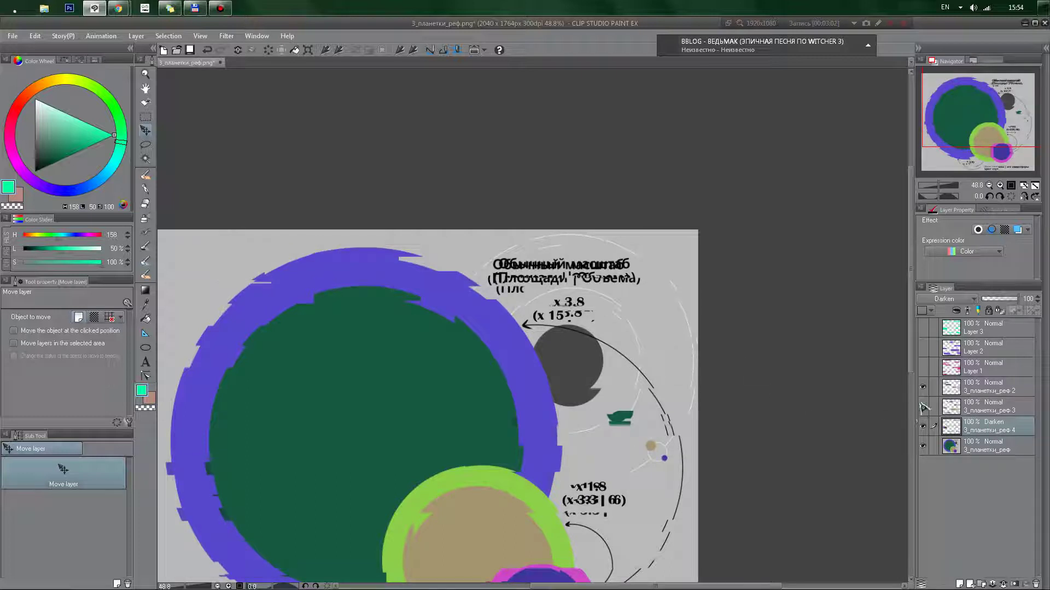
Step: Hide the second and third copied strip layers and invert the colours of the topmost copy
left_click(923, 429)
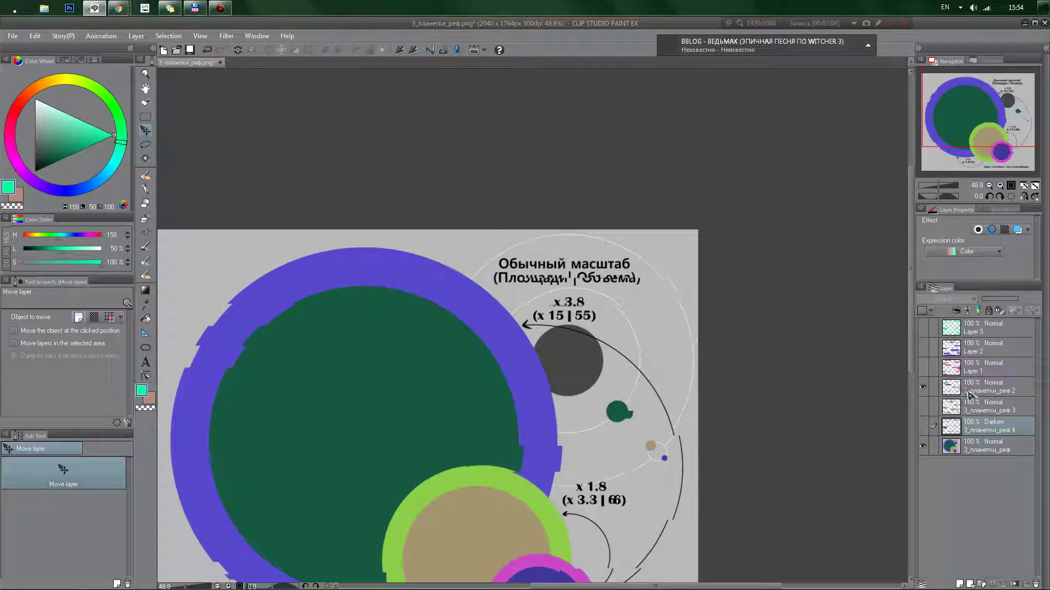
left_click(968, 391)
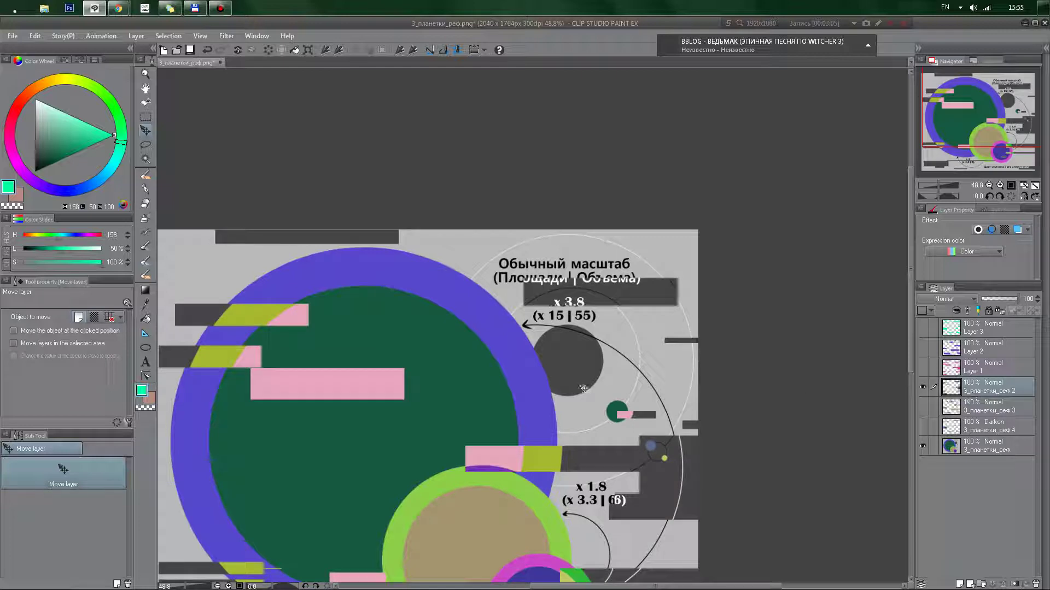
scroll(583, 387, "down", 1)
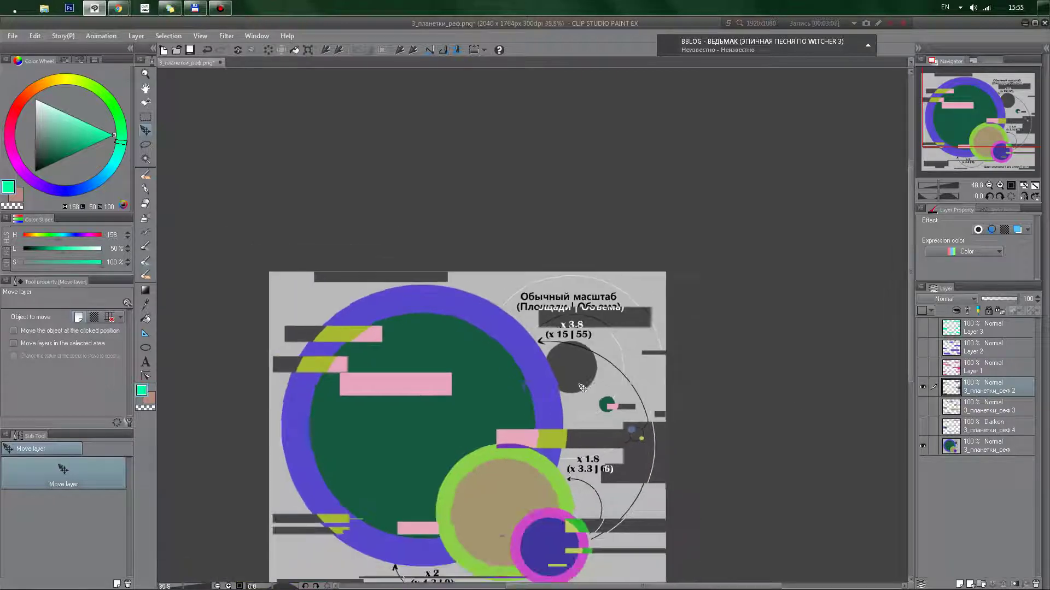
Step: Try Hard light, Difference and Soft light on the inverted strip layer, set it to Overlay, and compare it with the inversion off and on
left_click(954, 299)
left_click(948, 407)
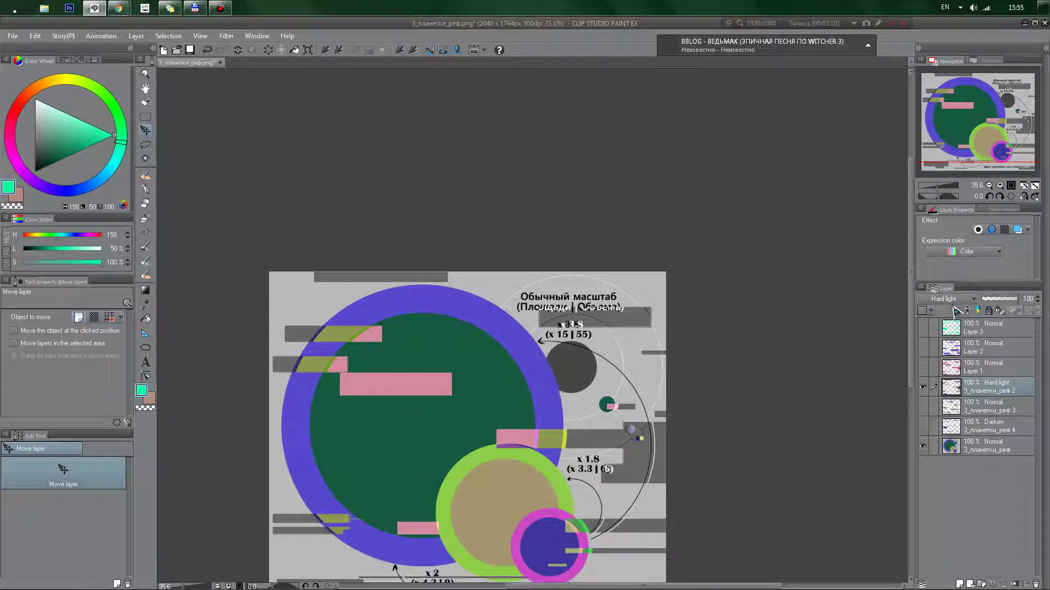
scroll(955, 306, "down", 5)
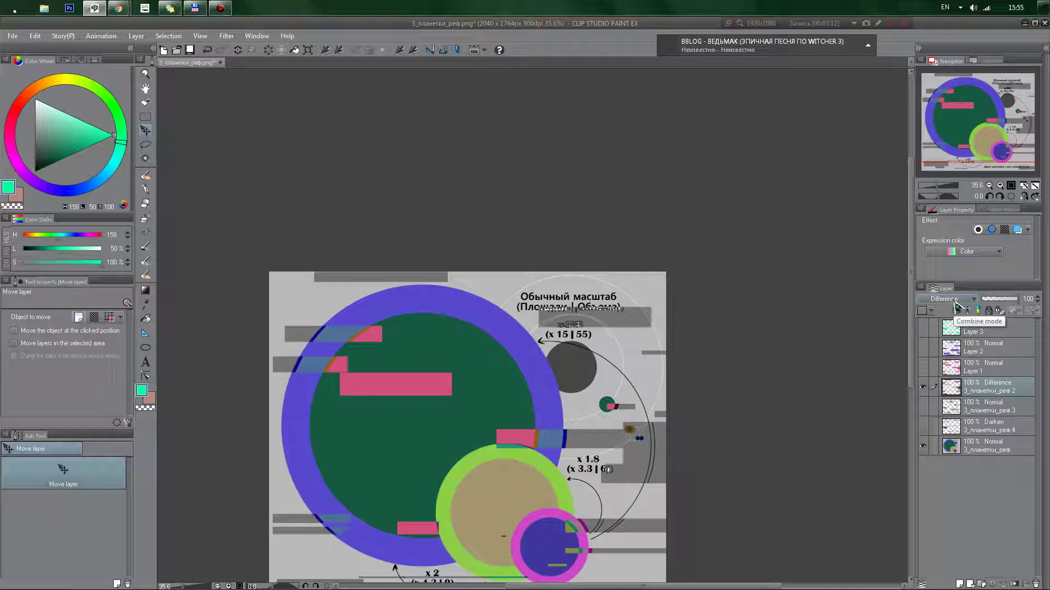
scroll(955, 307, "up", 2)
scroll(953, 301, "up", 1)
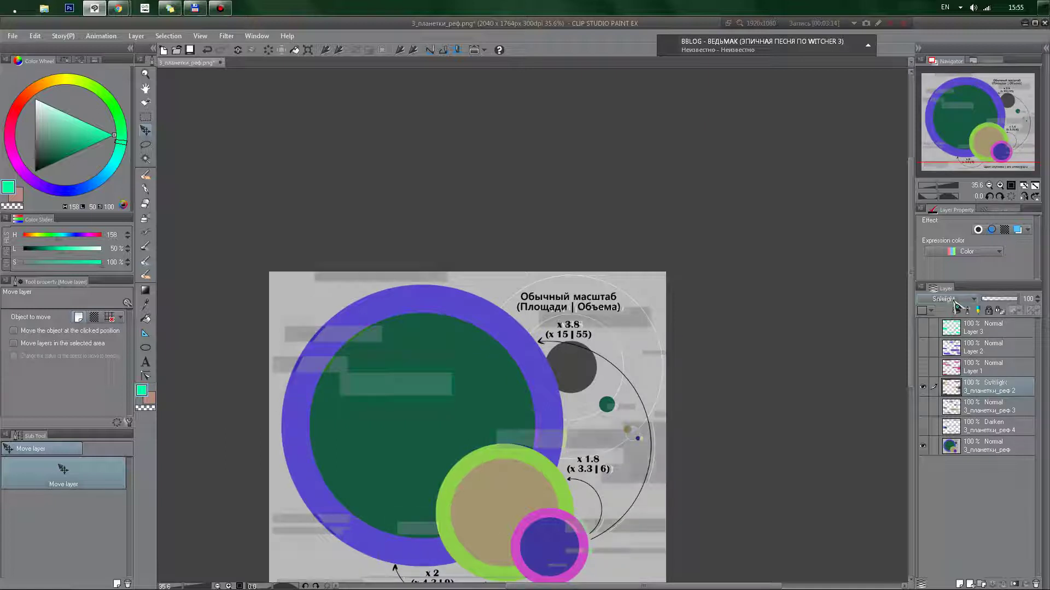
scroll(954, 301, "up", 1)
scroll(953, 301, "down", 1)
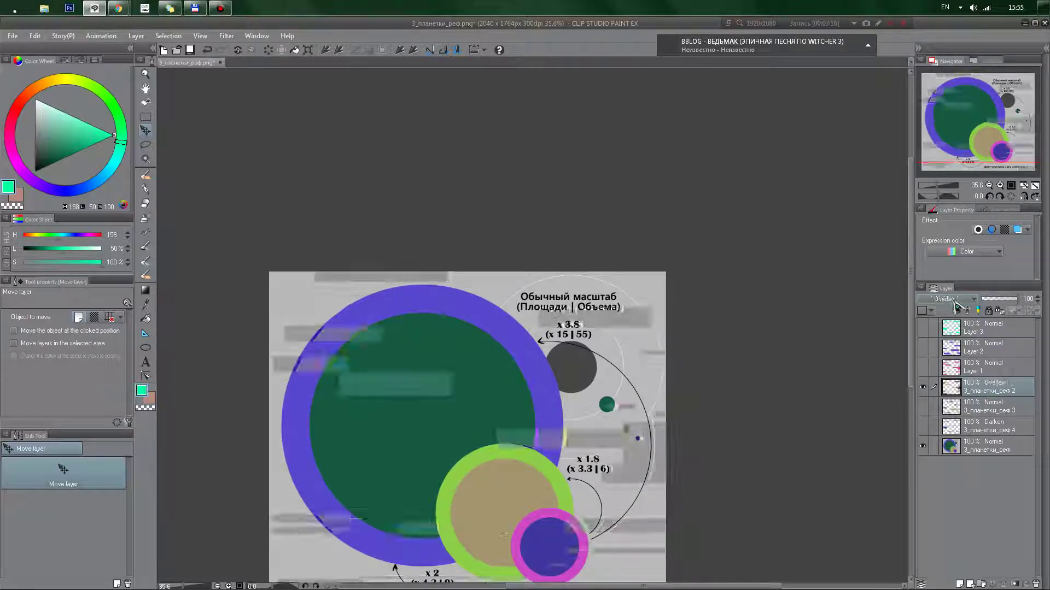
key("ctrl+i")
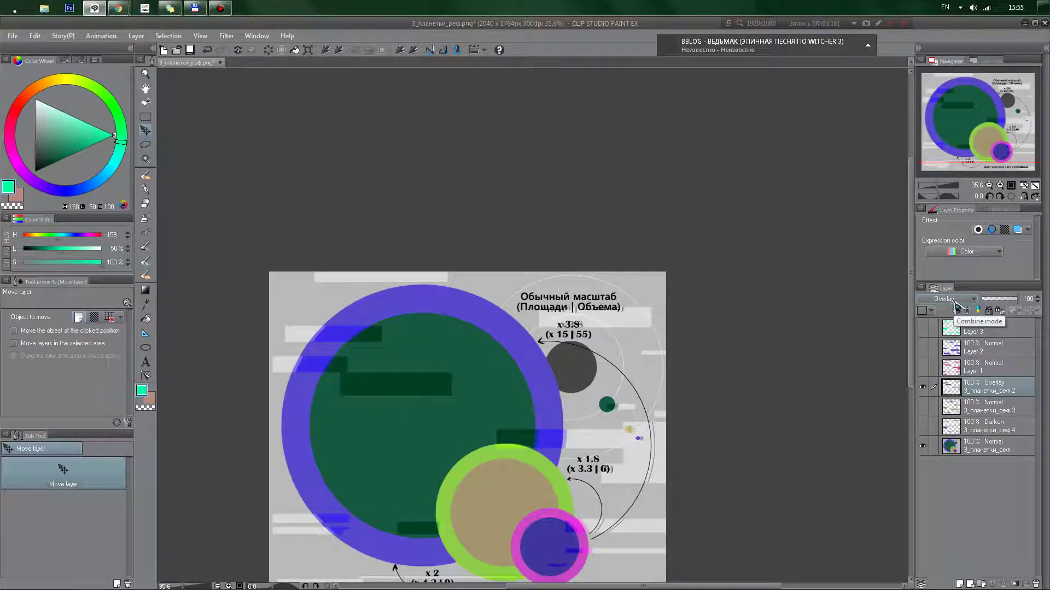
key("ctrl+i")
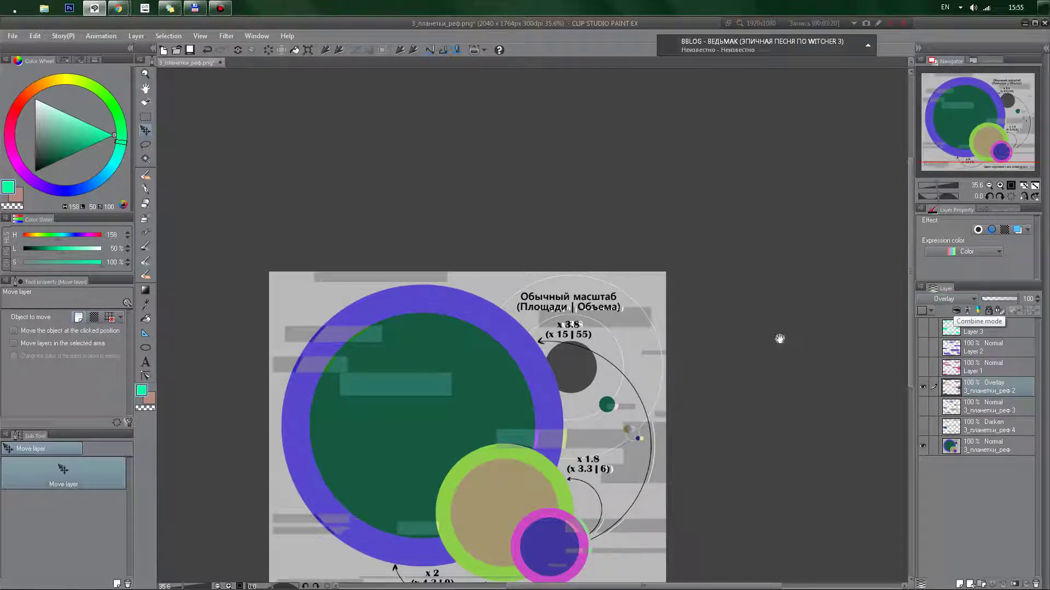
Step: Hide the Overlay strip layer and show the second copied strip layer instead
left_click_drag(779, 339, 750, 303)
left_click_drag(574, 411, 574, 395)
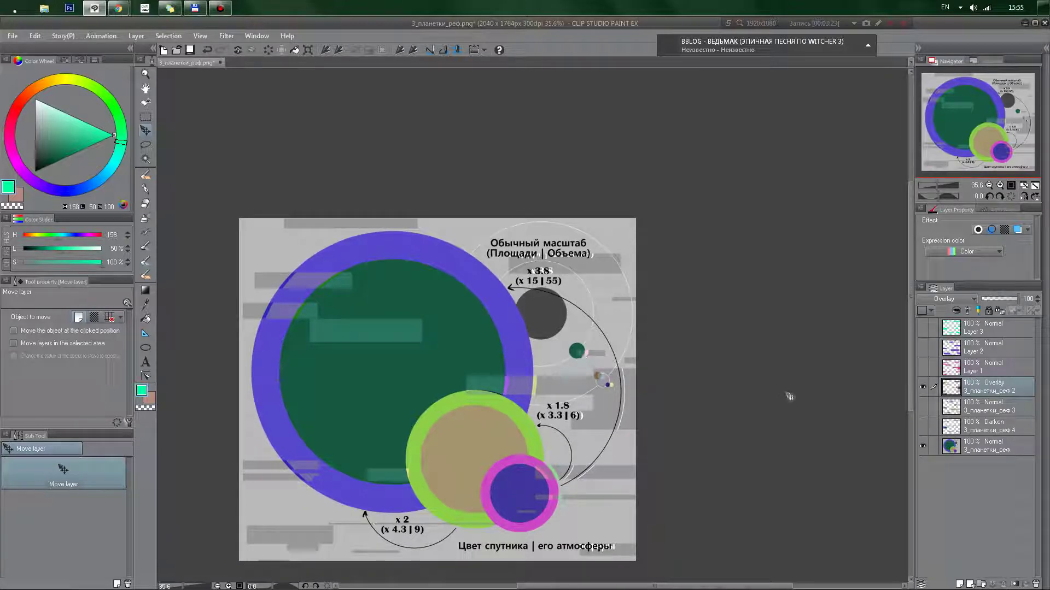
scroll(719, 341, "up", 1)
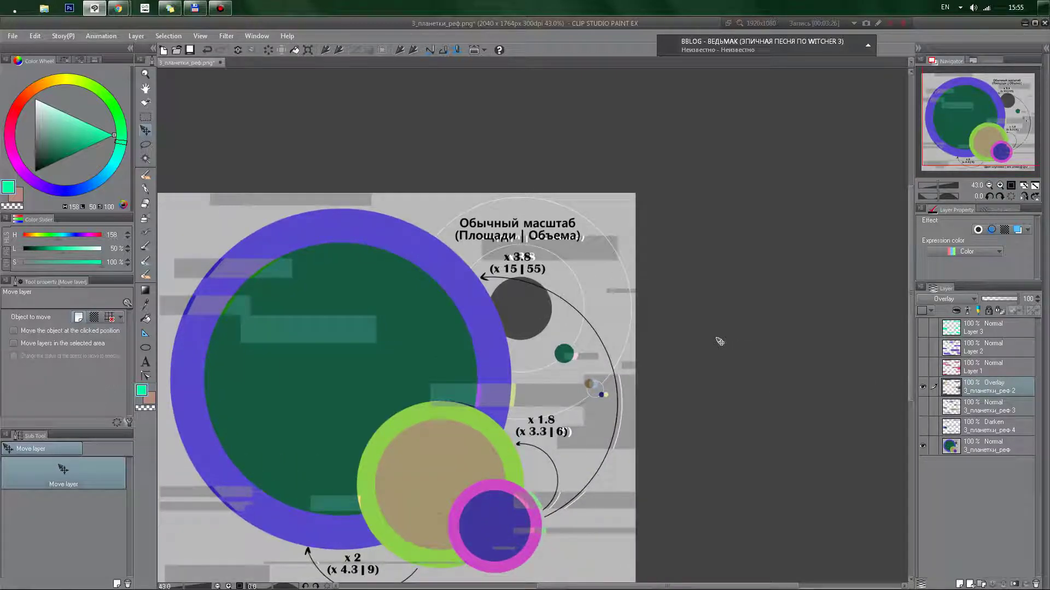
scroll(720, 342, "up", 1)
left_click(923, 386)
left_click(923, 406)
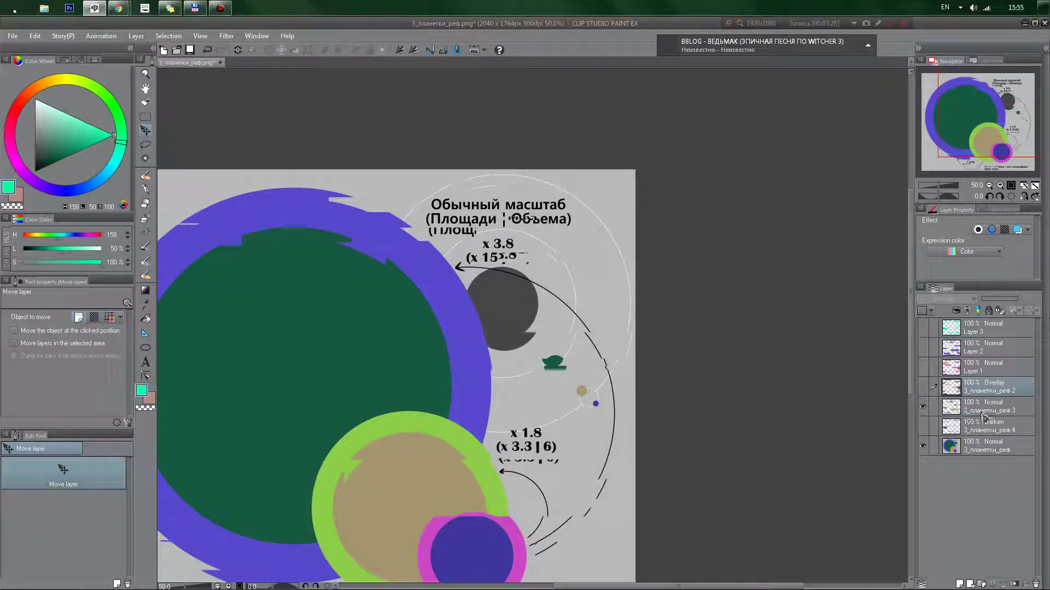
Step: Try Multiply on the second copied strip layer, shift the strips slightly upward, and set the combine mode to Darken
left_click(984, 406)
scroll(944, 303, "down", 2)
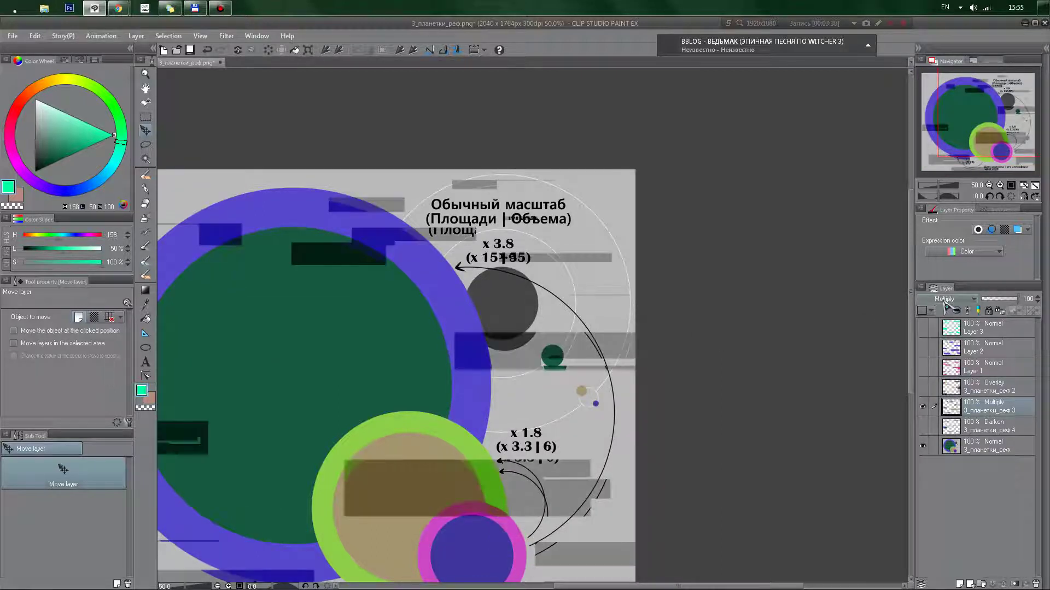
mouse_move(414, 243)
left_mouse_down()
mouse_move(424, 242)
mouse_move(416, 235)
left_mouse_up()
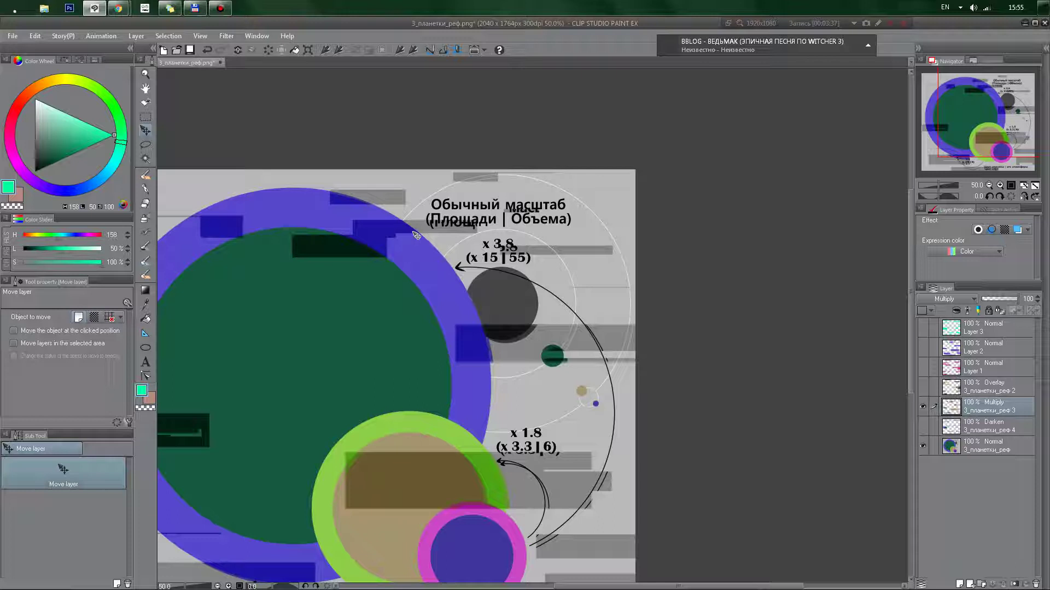
left_click(949, 300)
left_click(942, 327)
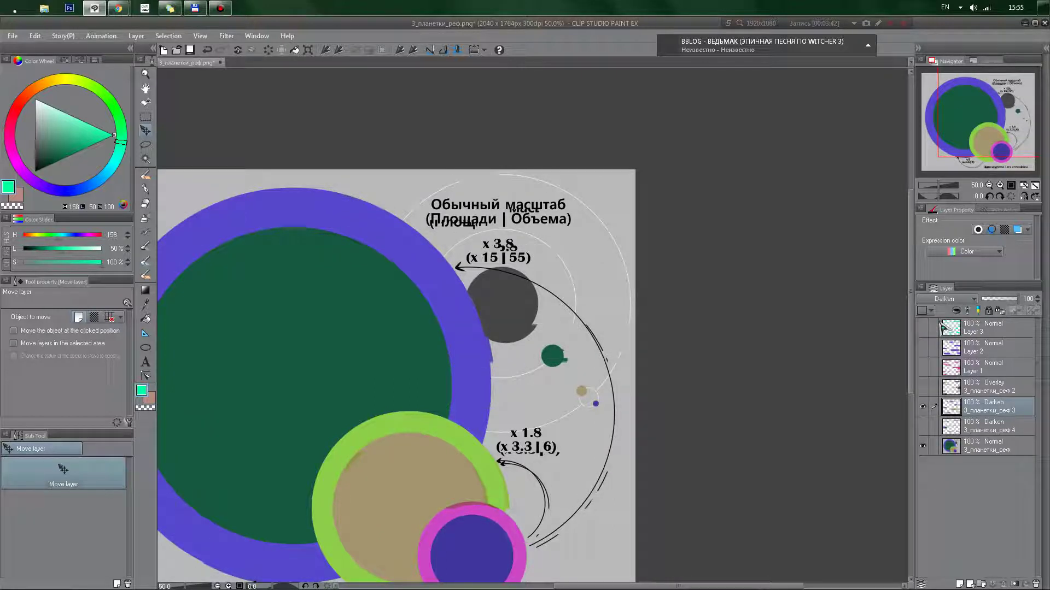
Step: Show the Overlay strip layer and the lowest copied strip layer to view all three glitch layers together
scroll(696, 377, "down", 2)
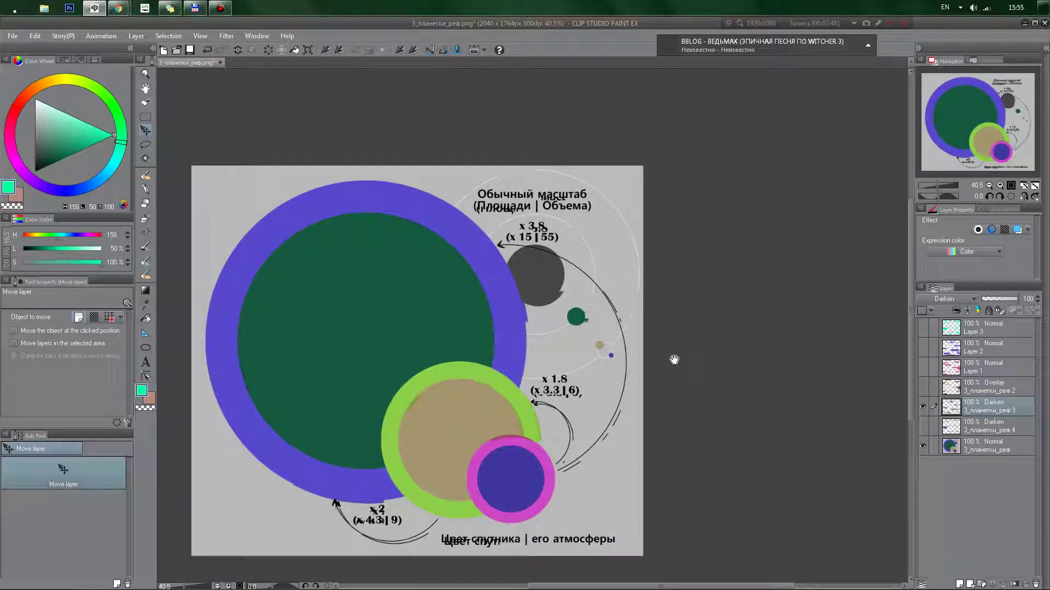
left_click(923, 389)
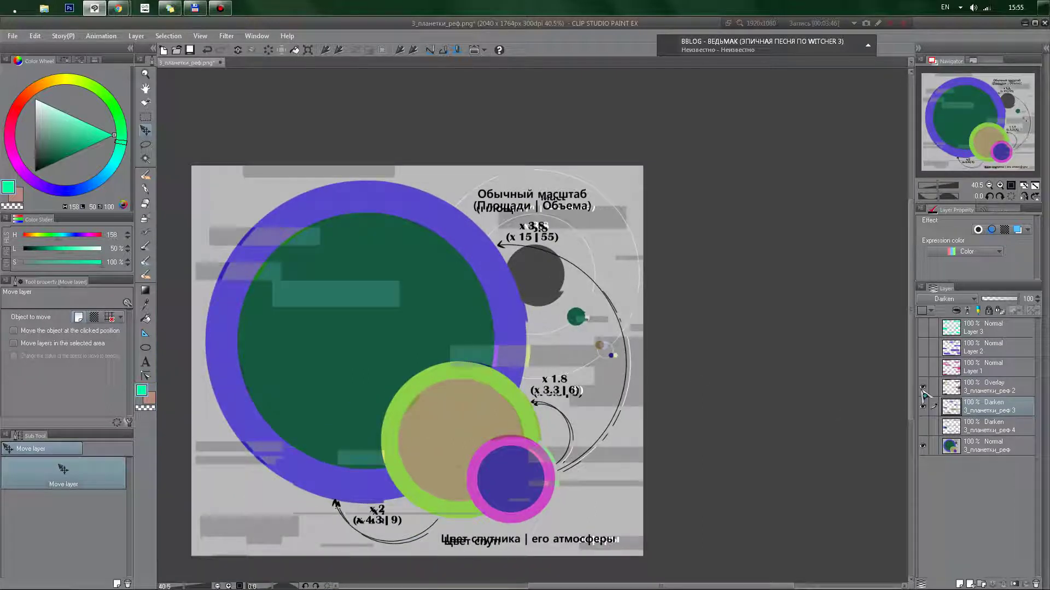
left_click(954, 427)
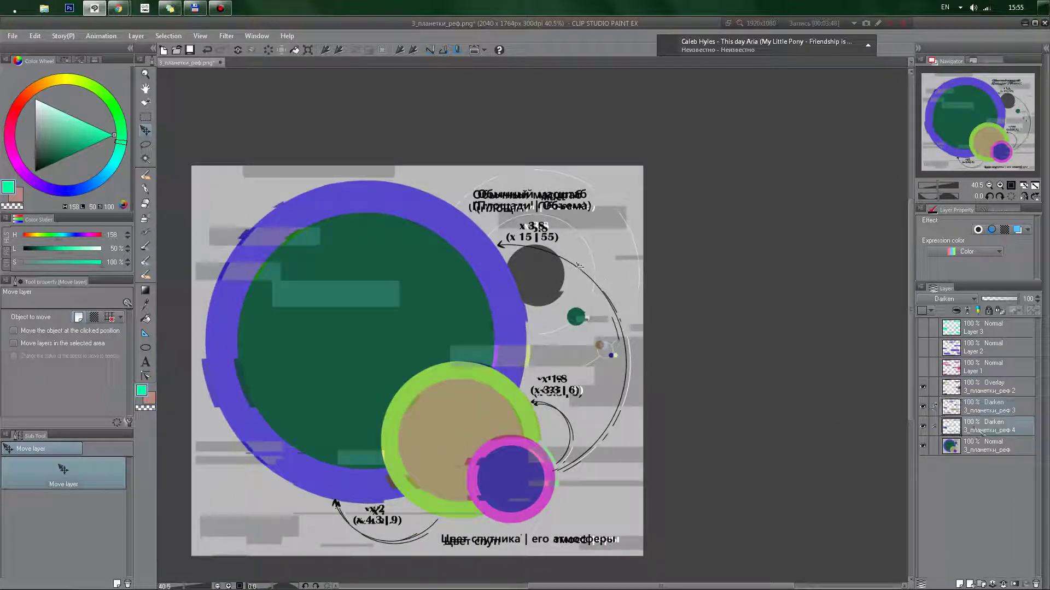
Step: Hide the upper two strip copies and move the lowest Darken strip layer slightly up and to the right
scroll(608, 227, "up", 2)
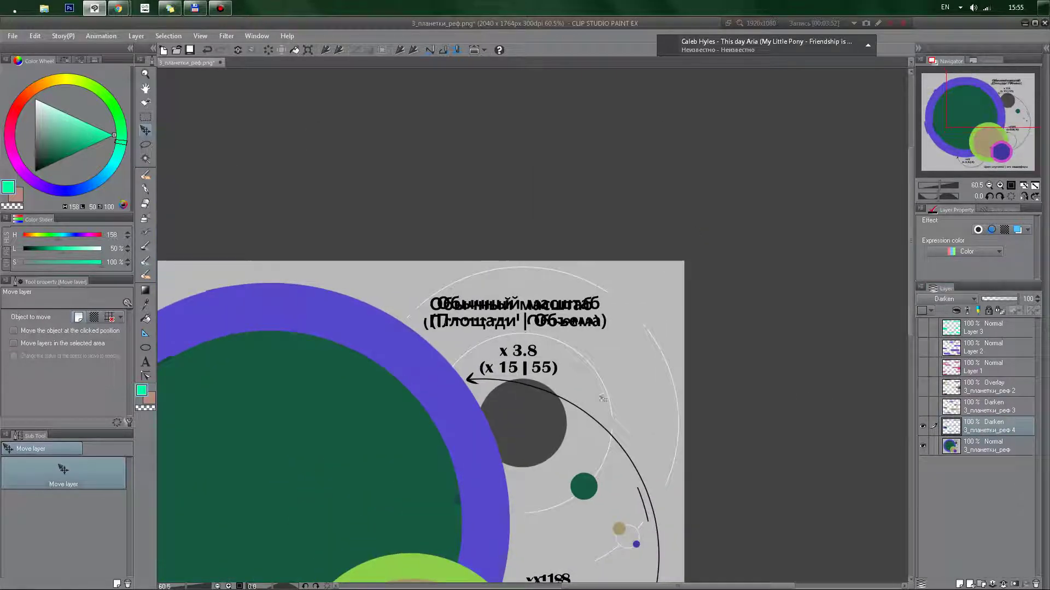
scroll(529, 318, "up", 1)
left_click_drag(529, 318, 544, 313)
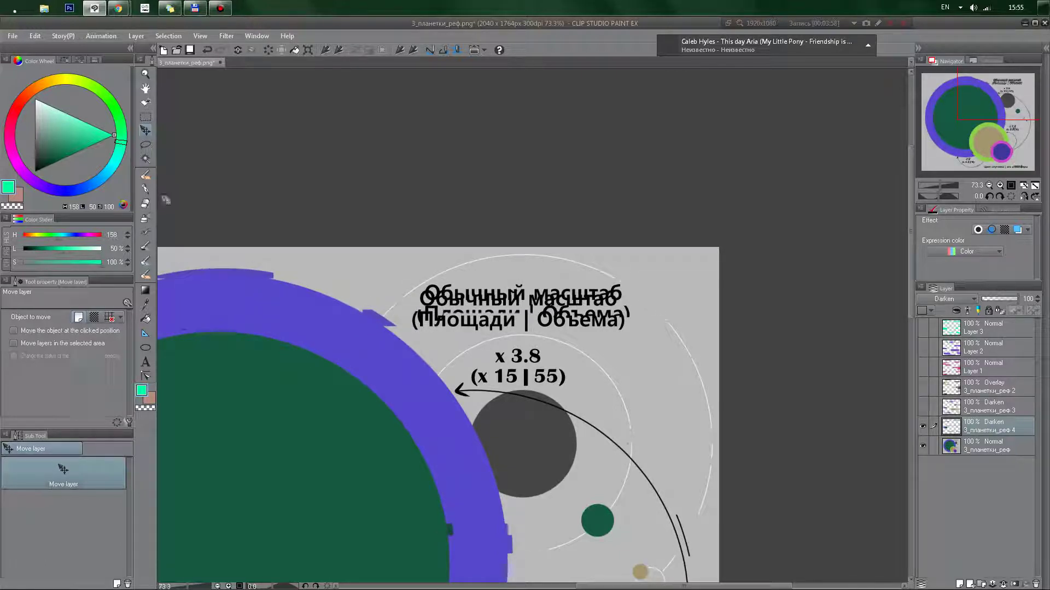
Step: Erase most of the offset strip over the diagram's title using the Glitching 2 brush at size 700 with transparent colour
left_click(146, 176)
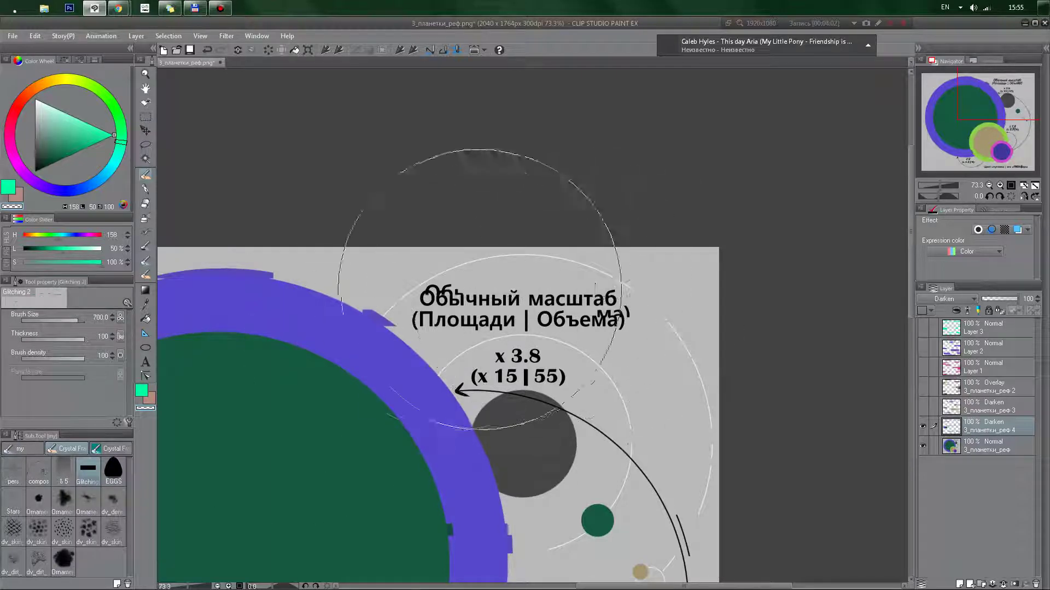
left_click_drag(641, 399, 529, 312)
left_click_drag(188, 451, 388, 321)
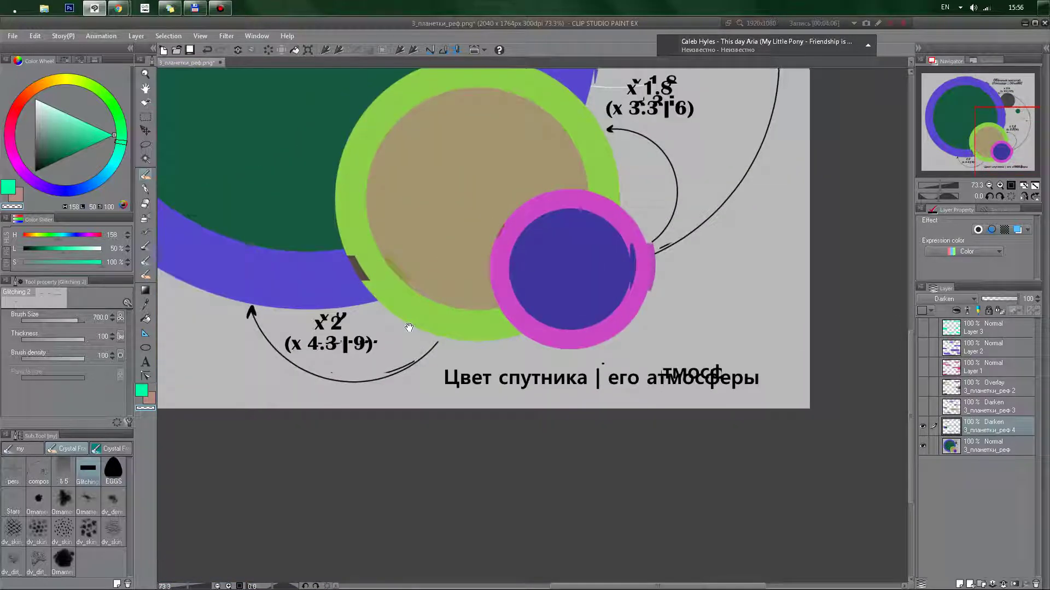
left_click_drag(638, 276, 536, 461)
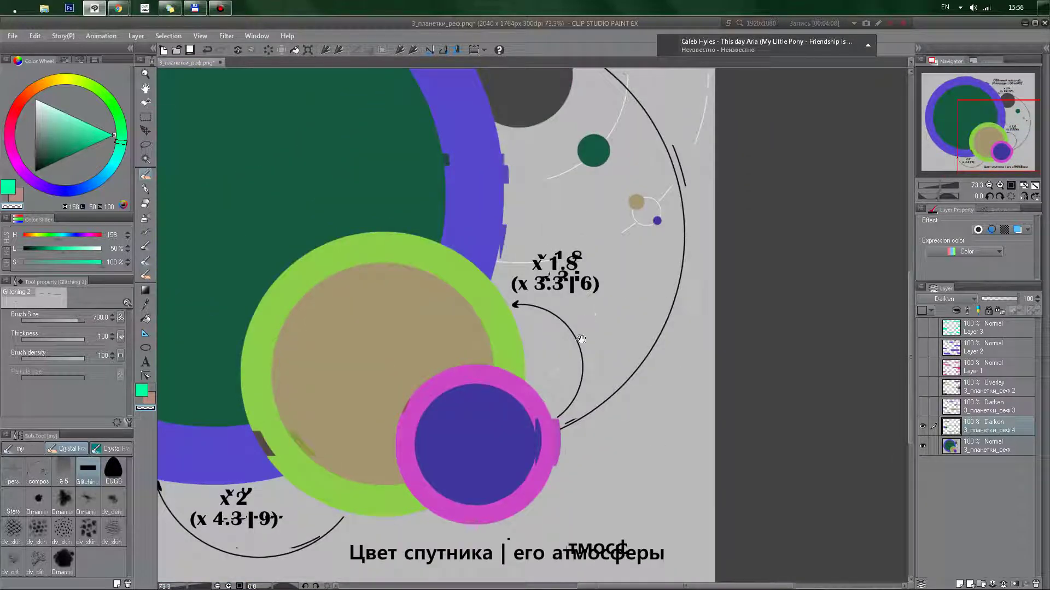
left_click_drag(576, 176, 506, 433)
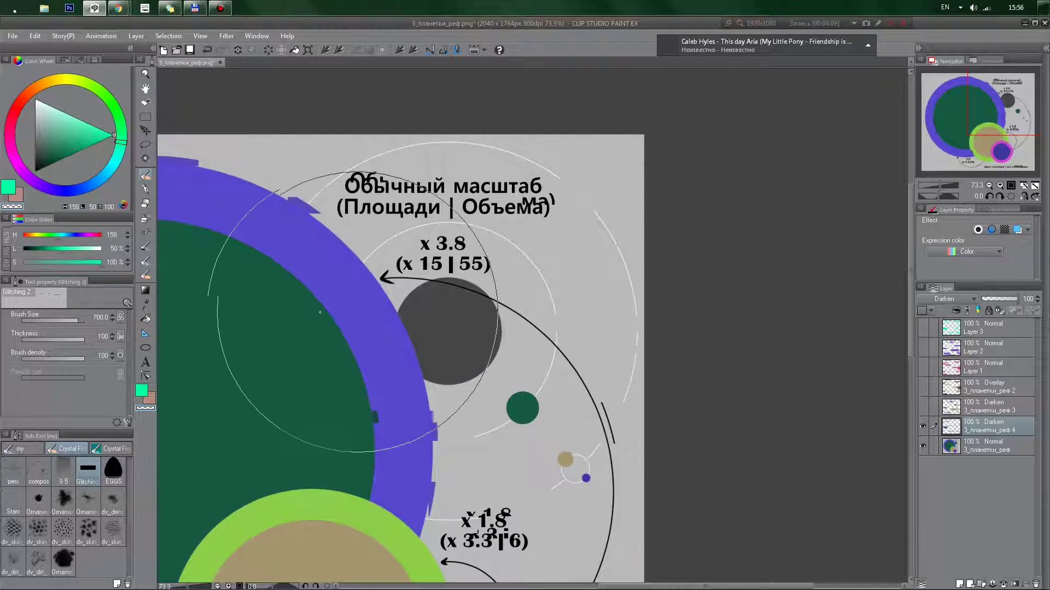
scroll(314, 316, "down", 3)
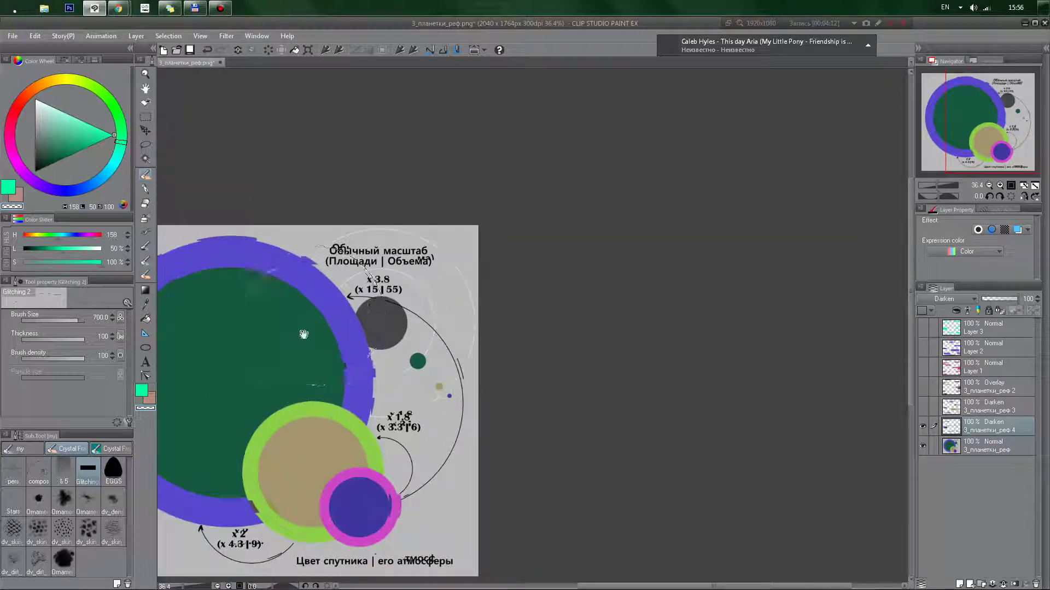
mouse_move(304, 335)
left_mouse_down()
mouse_move(395, 334)
mouse_move(201, 261)
left_mouse_up()
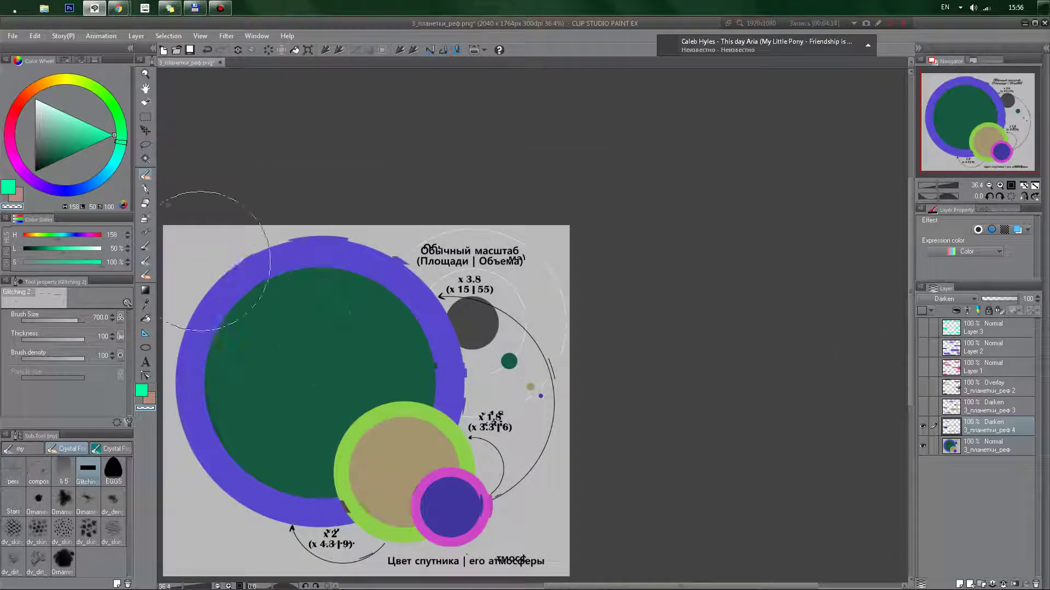
Step: Try the Difference and Normal combine modes on the lowest strip layer, then return it to Difference
key("k")
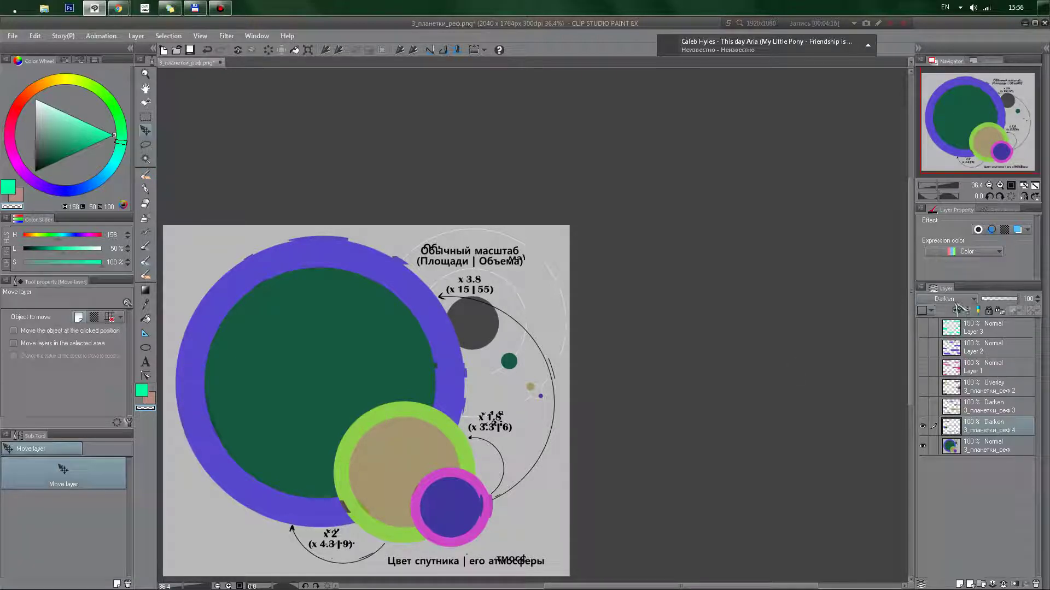
scroll(955, 302, "down", 1)
scroll(956, 302, "down", 12)
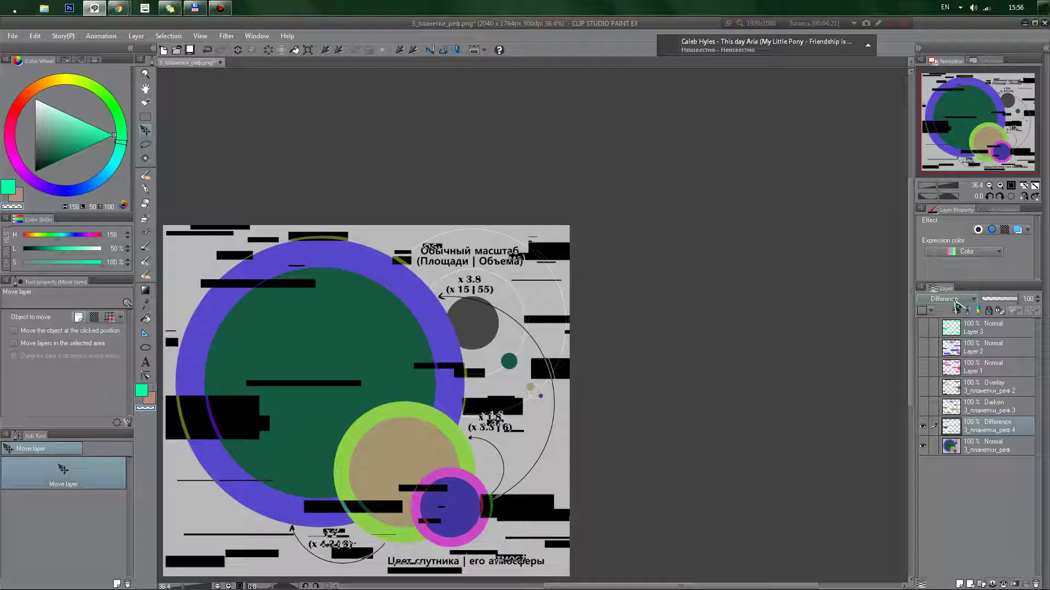
left_click(955, 302)
left_click(957, 311)
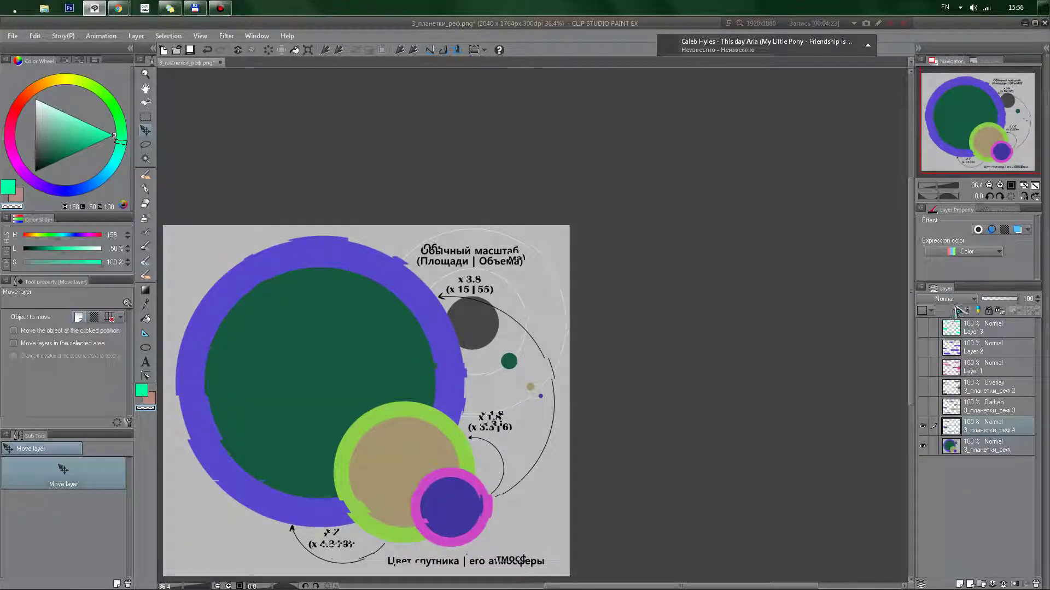
left_click(963, 302)
left_click(939, 475)
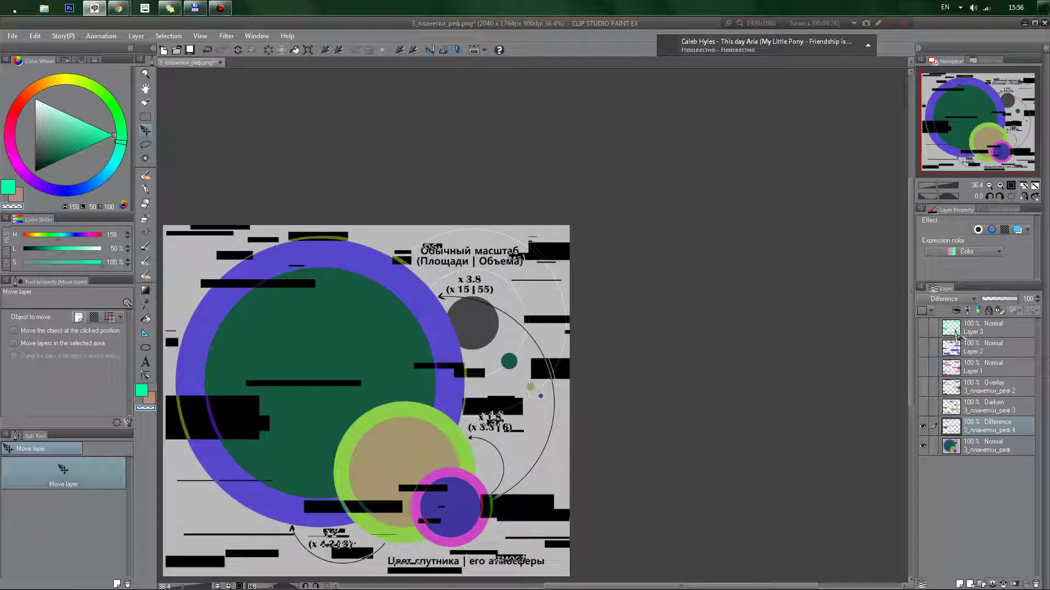
Step: Set the lowest strip layer's opacity to 85 and its combine mode to Lighten after trying Hard light and Color dodge
left_click(998, 300)
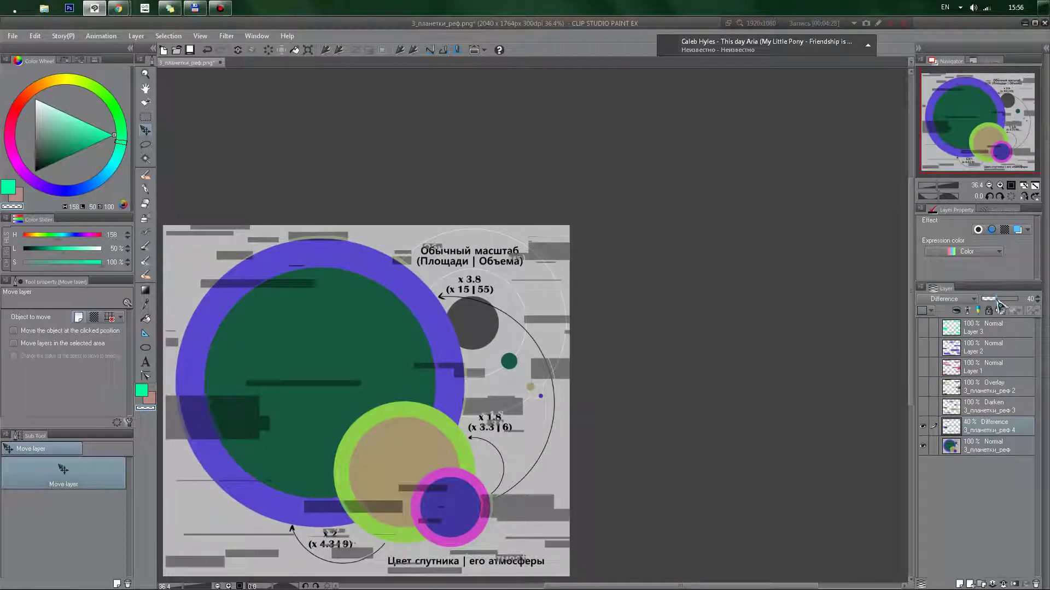
left_click(1013, 300)
scroll(938, 303, "up", 7)
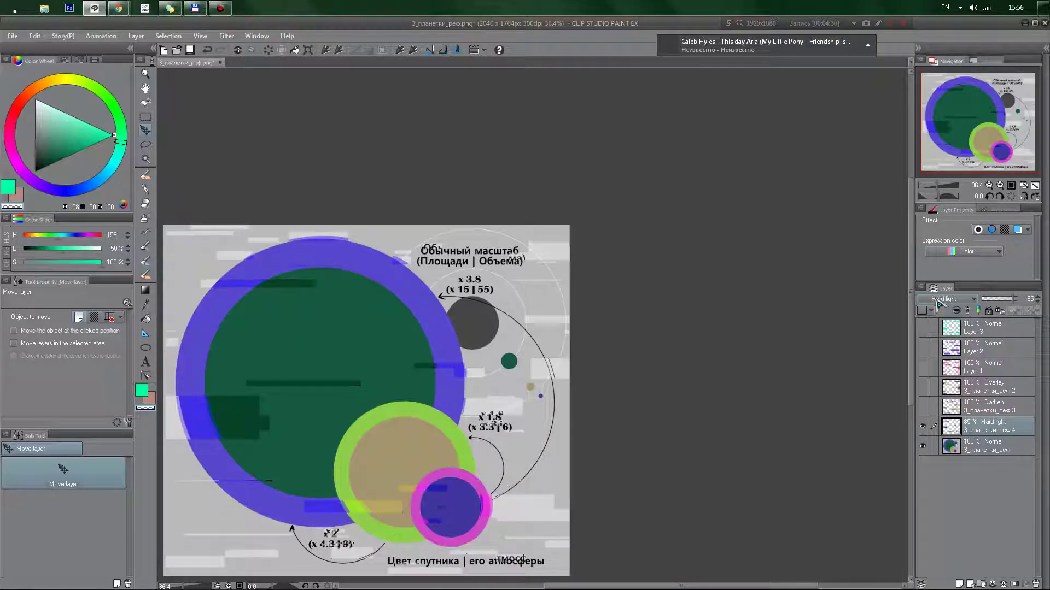
scroll(937, 301, "up", 6)
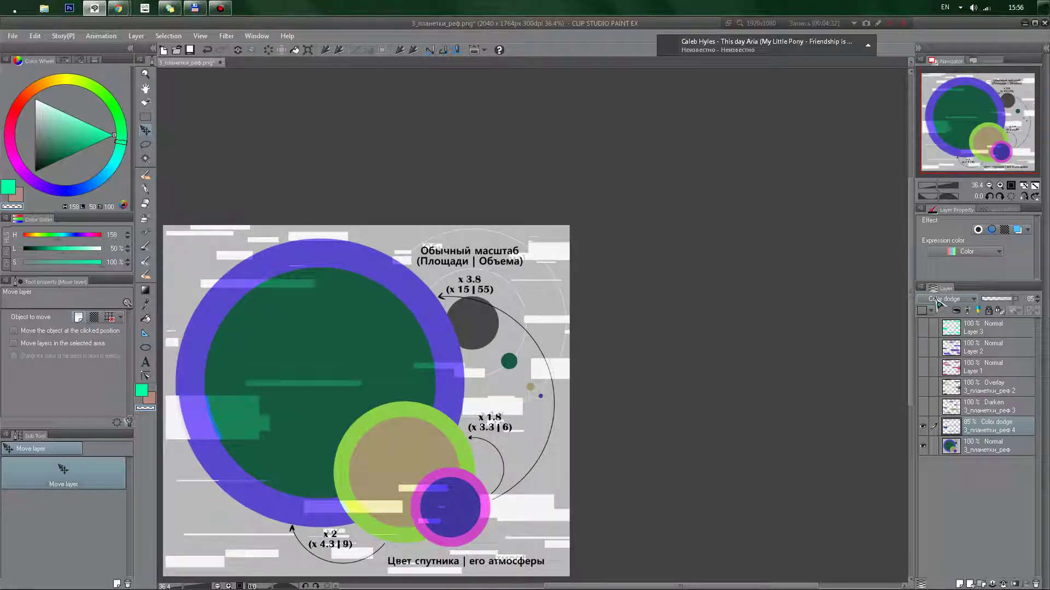
scroll(937, 301, "down", 3)
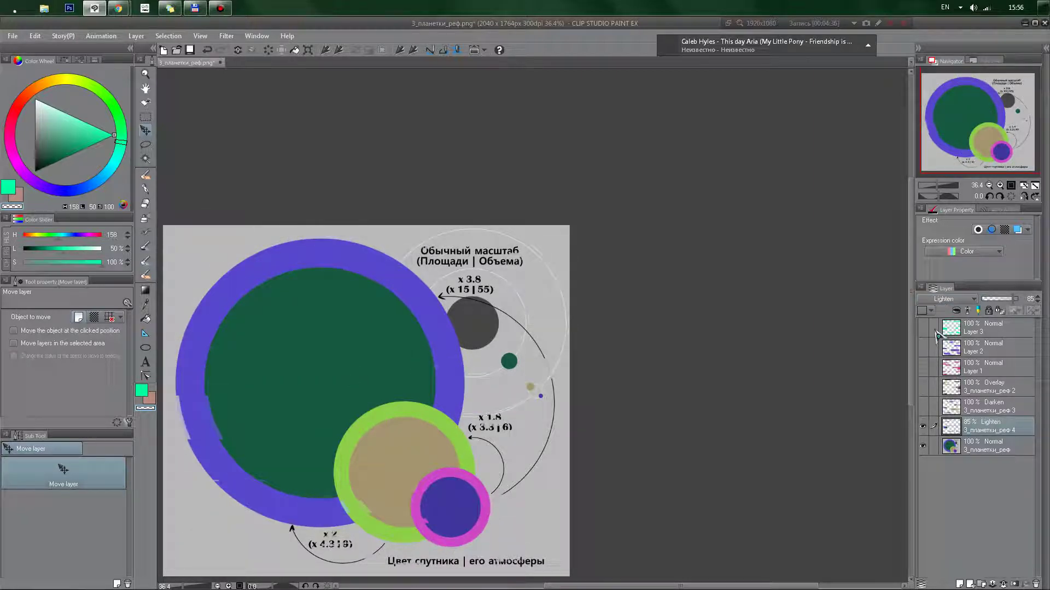
Step: Show the Darken and Overlay strip layers again alongside the Lighten layer
left_click(923, 407)
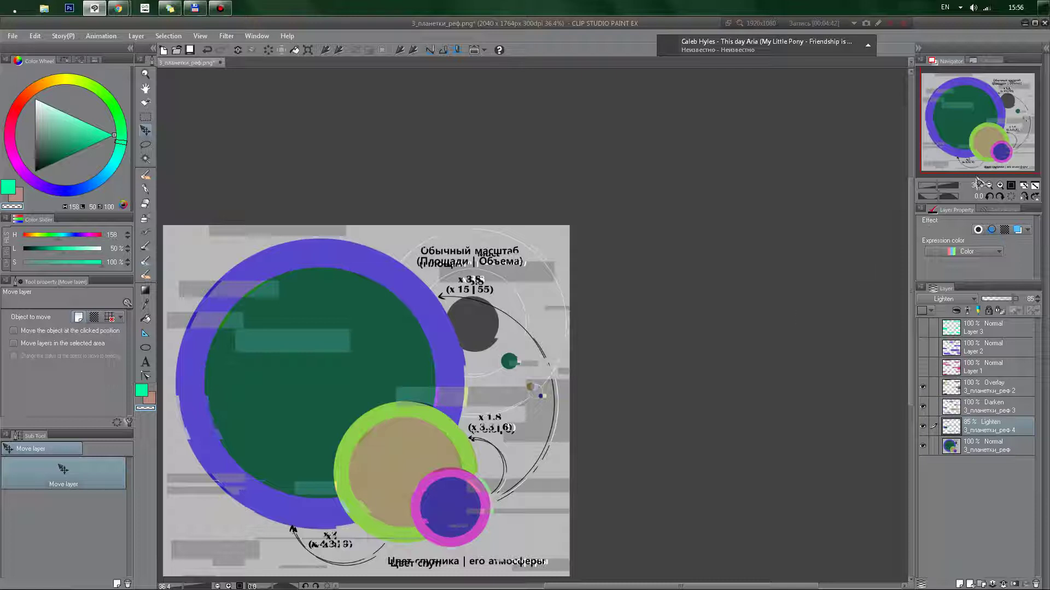
left_click_drag(977, 178, 975, 186)
Step: Add a new raster layer above the Overlay strip layer and fill it with Perlin noise at a scale of 1.20
left_click(986, 389)
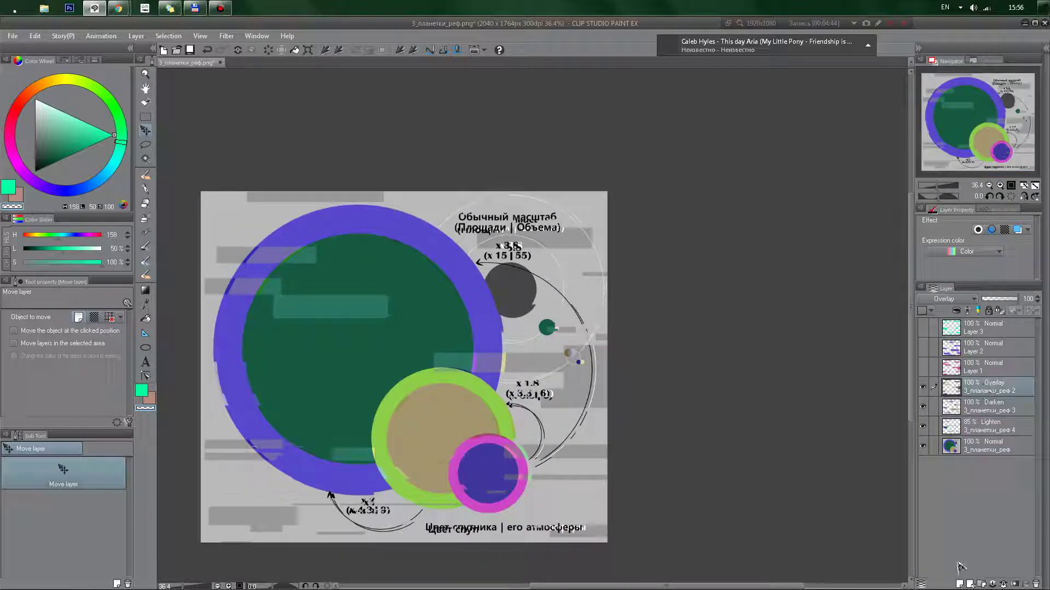
left_click(960, 584)
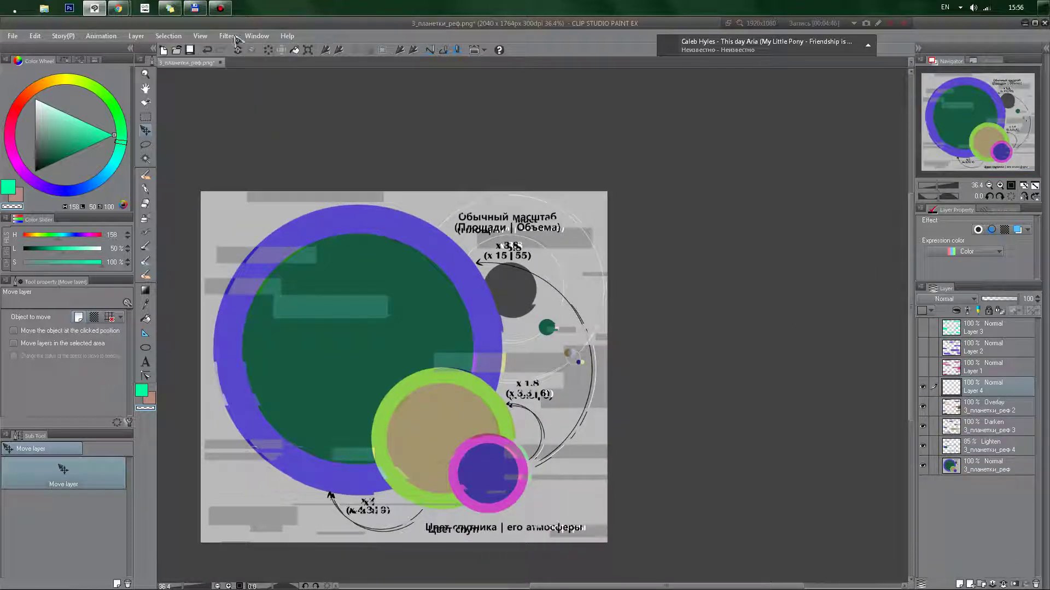
left_click(226, 35)
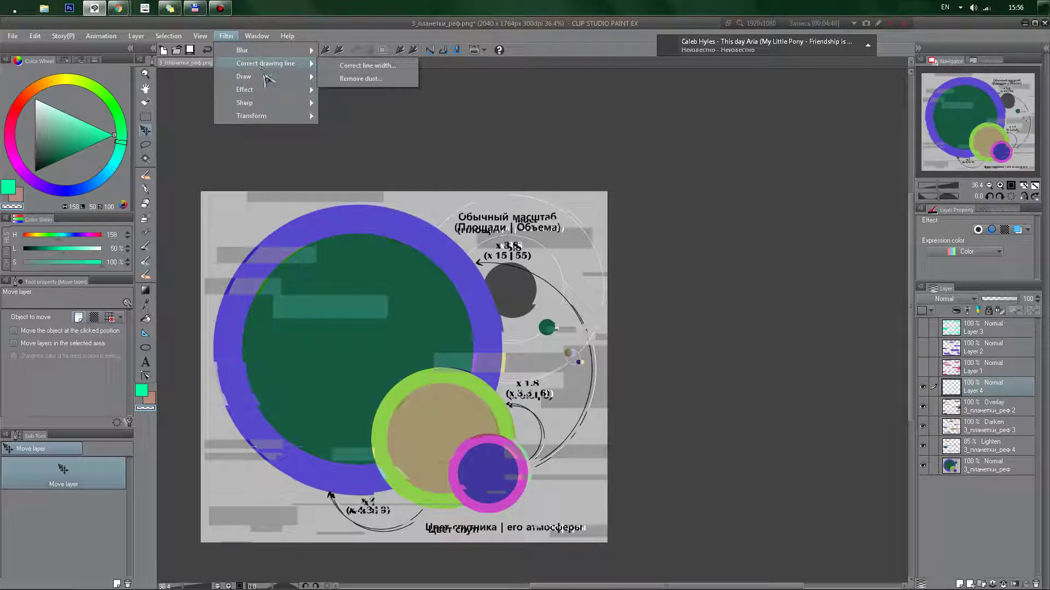
mouse_move(246, 76)
left_click(356, 80)
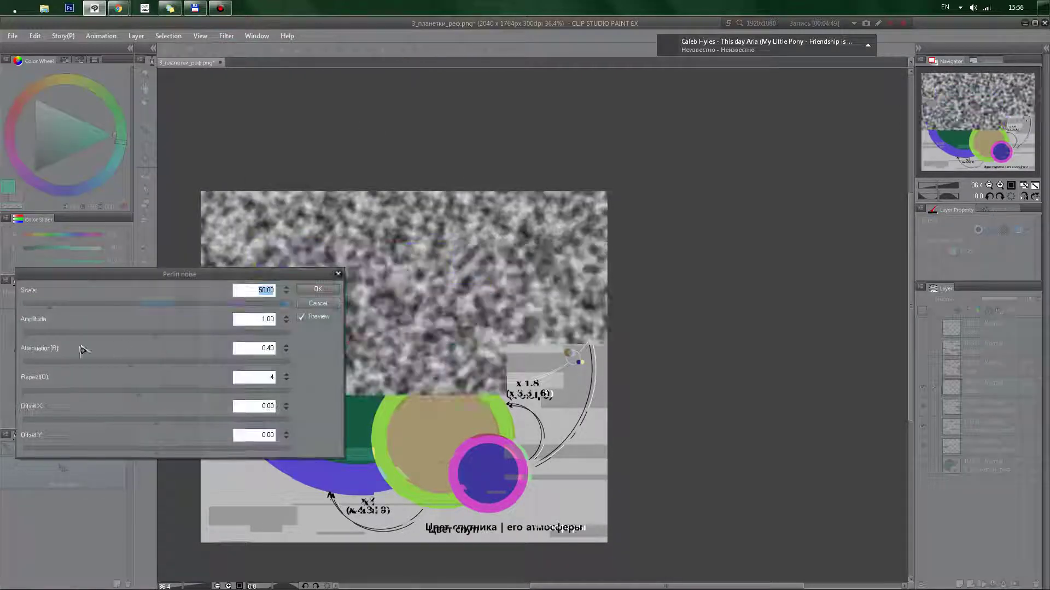
left_click(26, 304)
left_click_drag(25, 306, 23, 307)
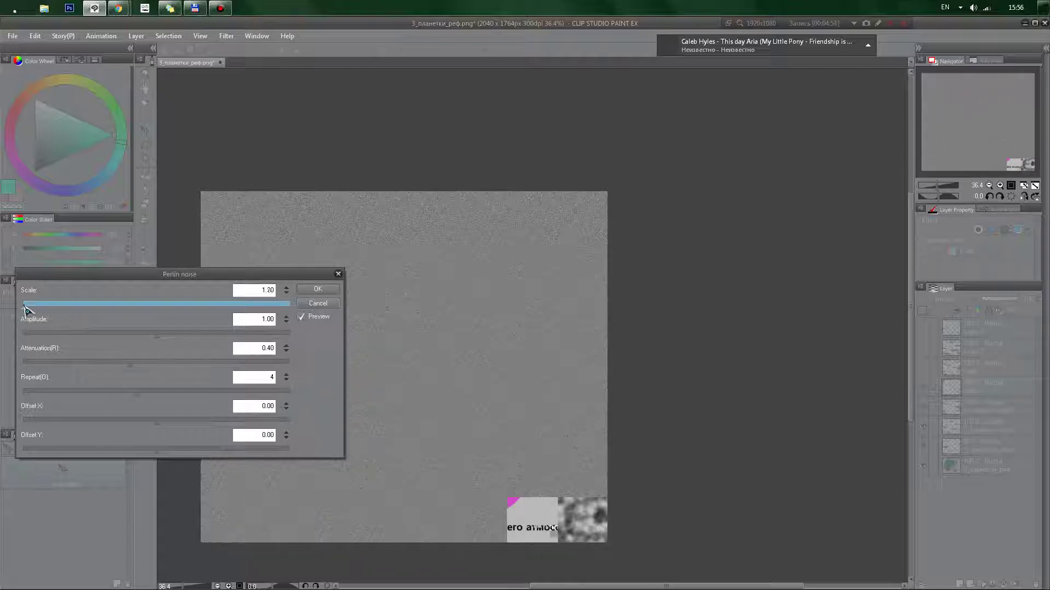
left_click(317, 290)
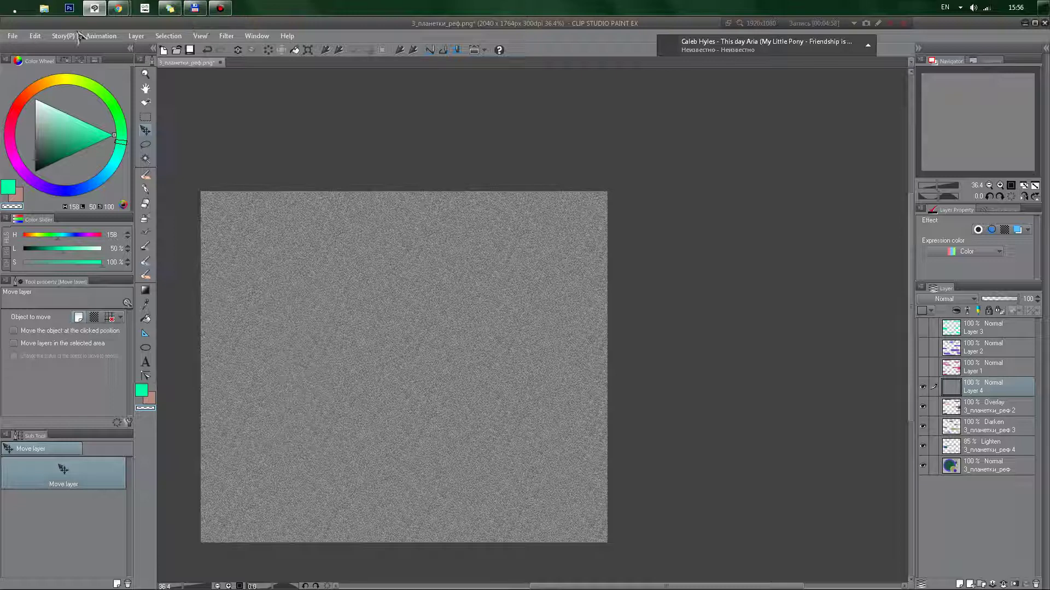
Step: Raise the noise layer's contrast to 40 with the Brightness/Contrast correction
left_click(35, 36)
mouse_move(134, 263)
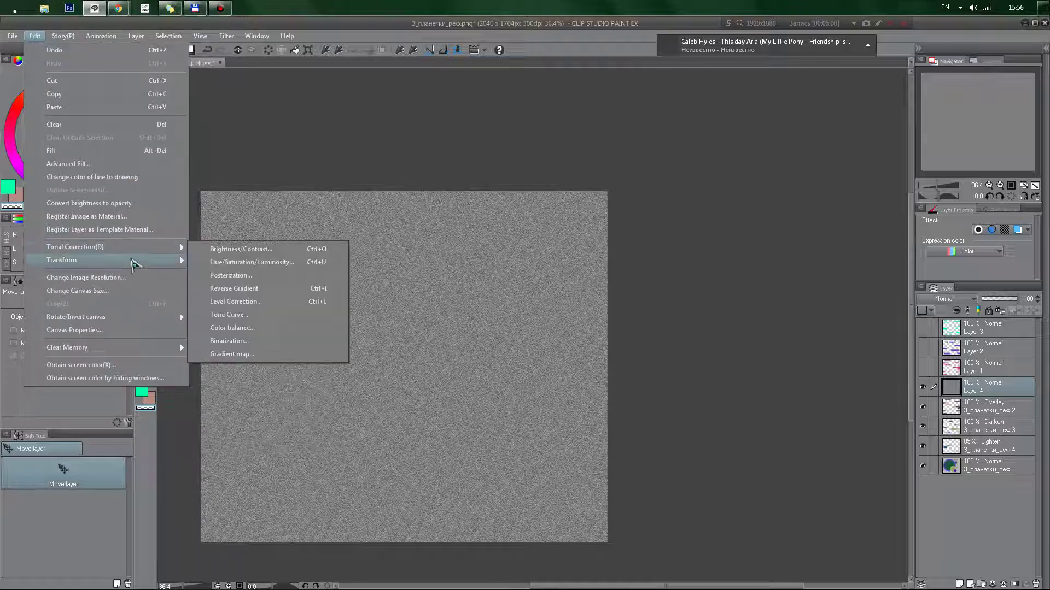
left_click(260, 250)
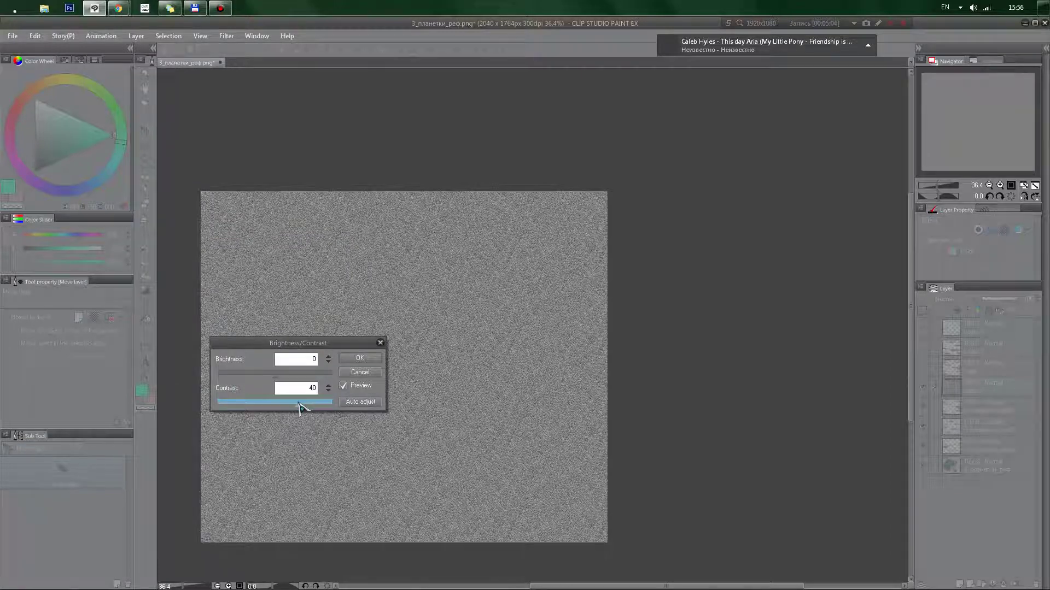
left_click(359, 359)
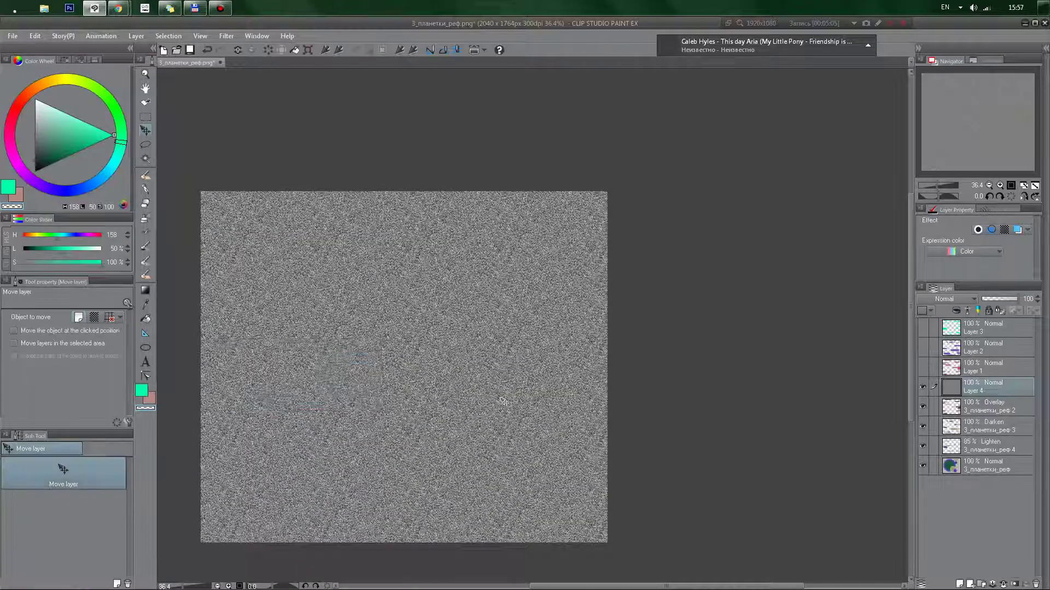
Step: Set the noise layer's combine mode to Overlay after trying Hard light, and lower its opacity to 9
left_click(933, 301)
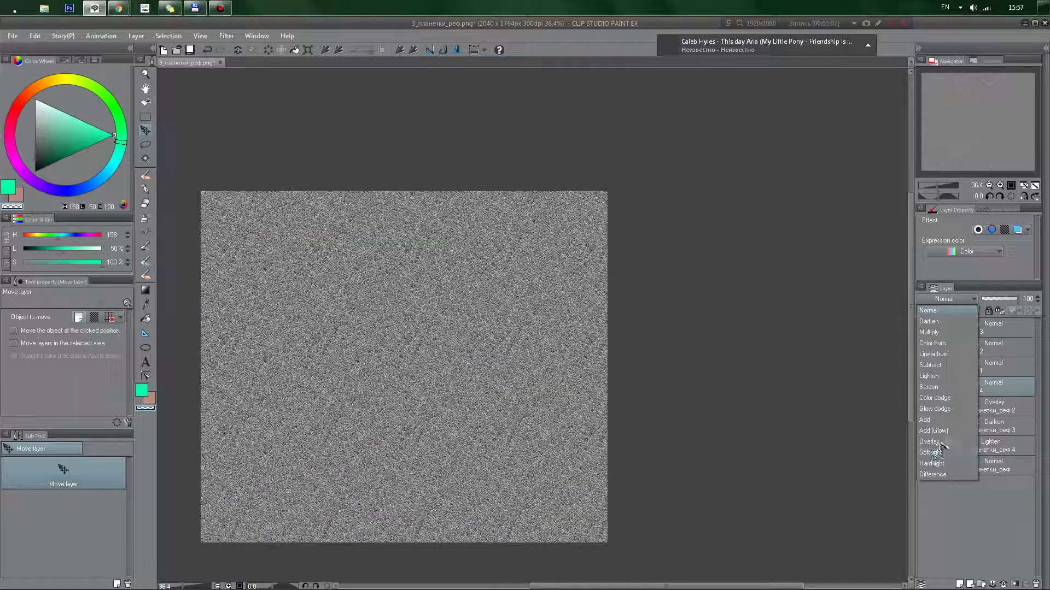
left_click(940, 464)
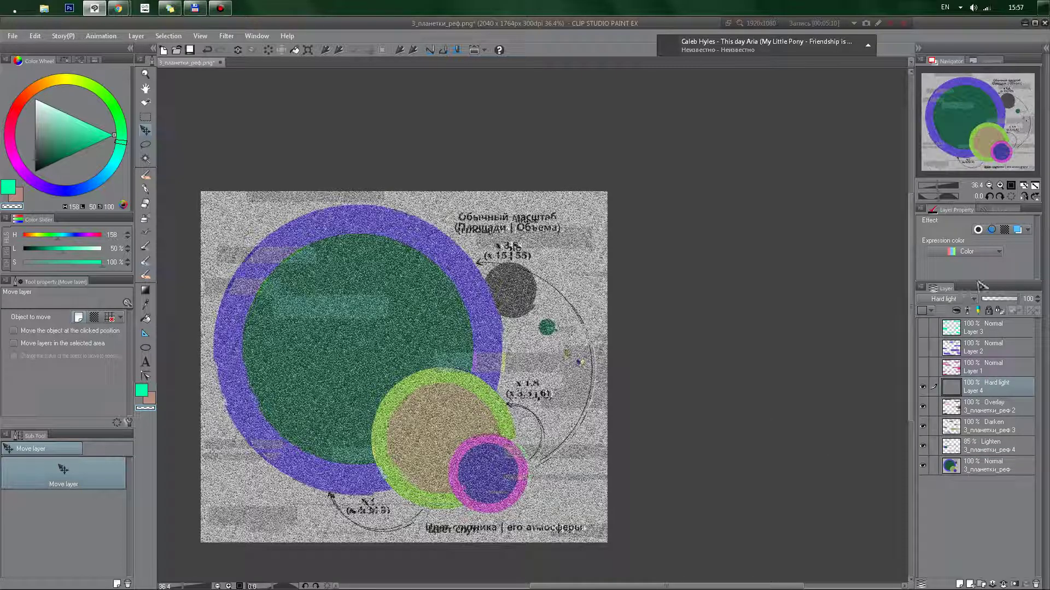
scroll(961, 301, "up", 2)
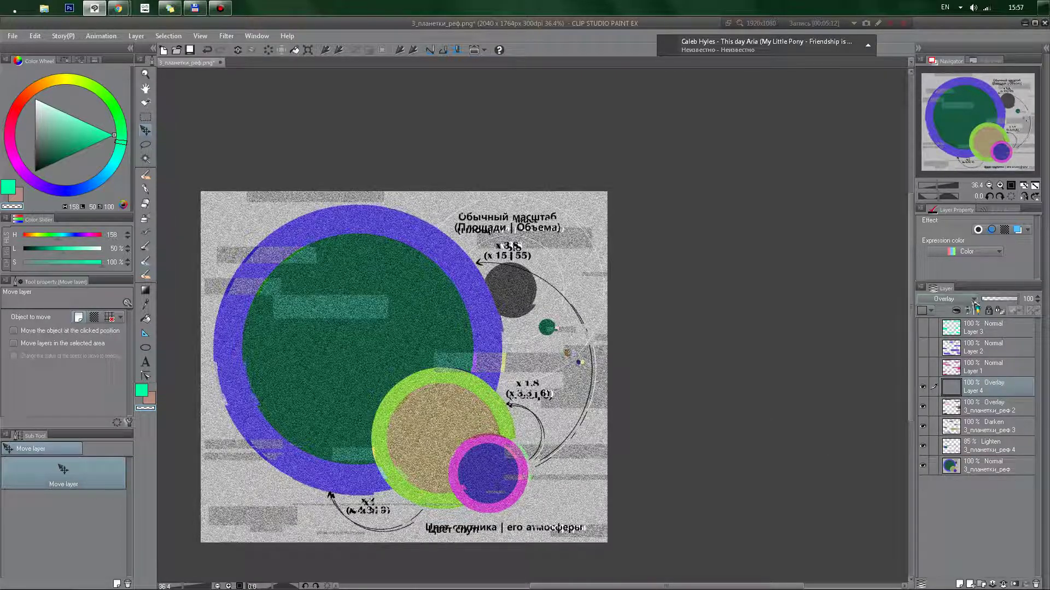
left_click_drag(992, 304, 985, 306)
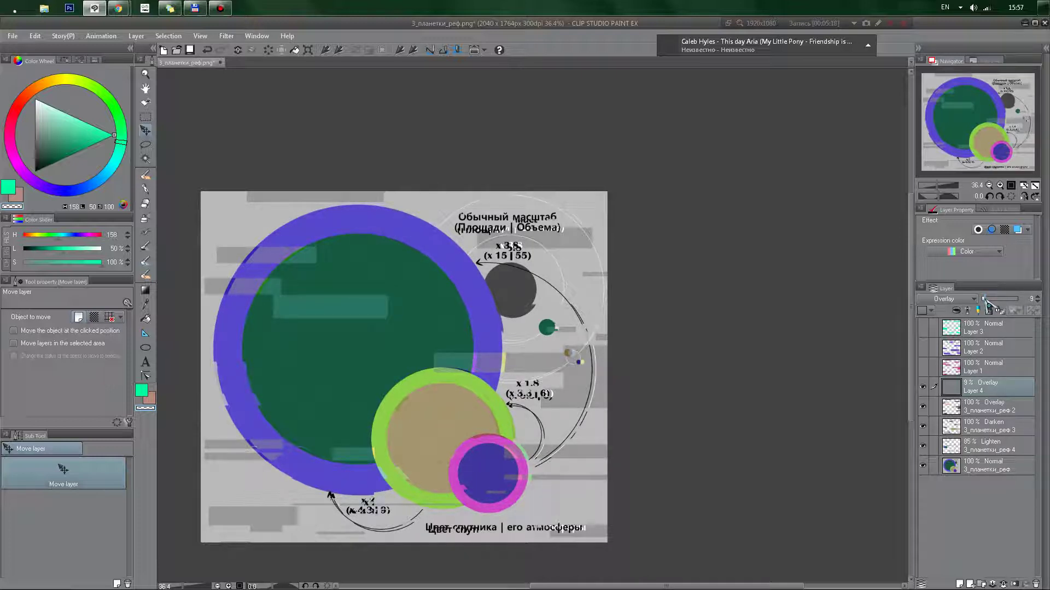
Step: Hide the noise layer and fill a new raster layer above it with Perlin noise at a scale of 17.36
left_click(923, 387)
left_click(961, 583)
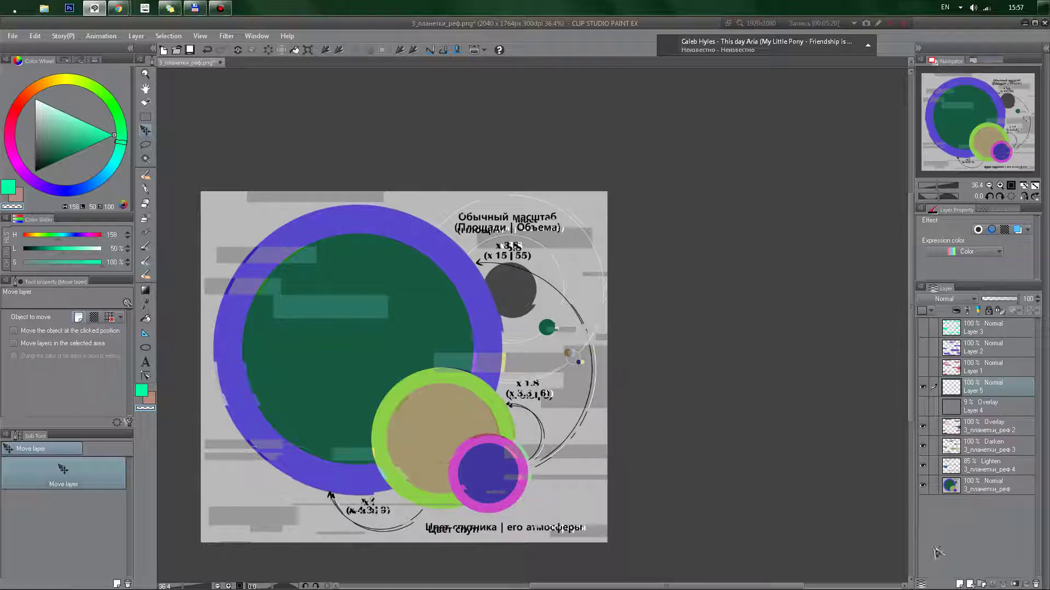
left_click(226, 36)
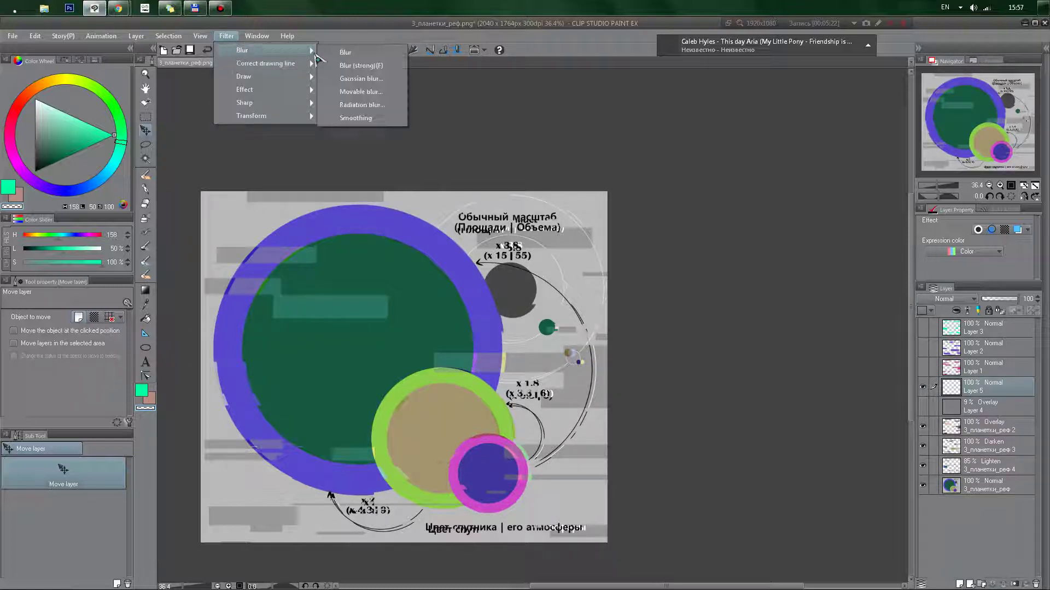
mouse_move(282, 64)
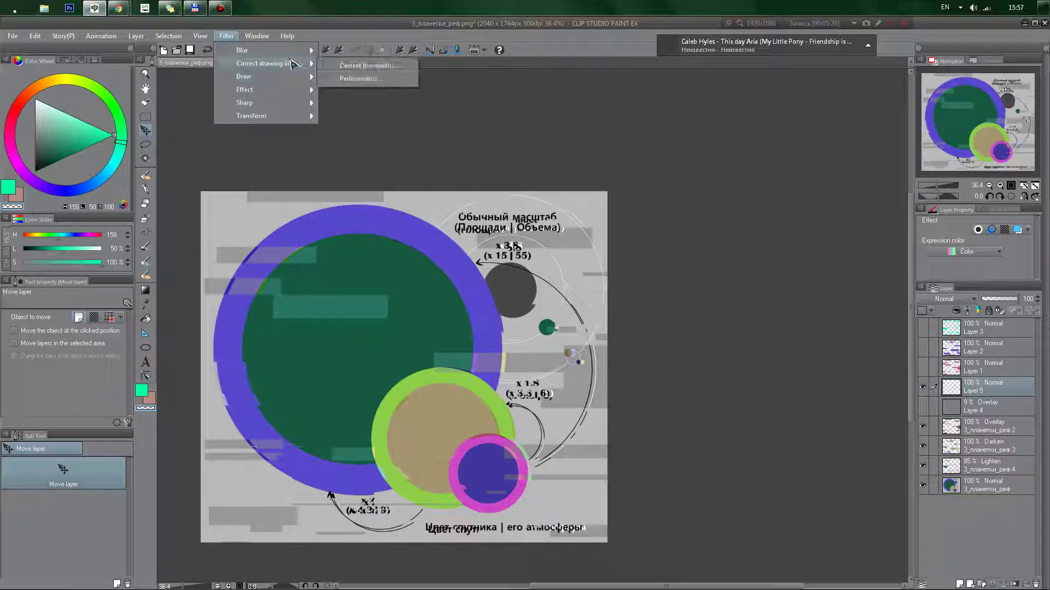
left_click(355, 78)
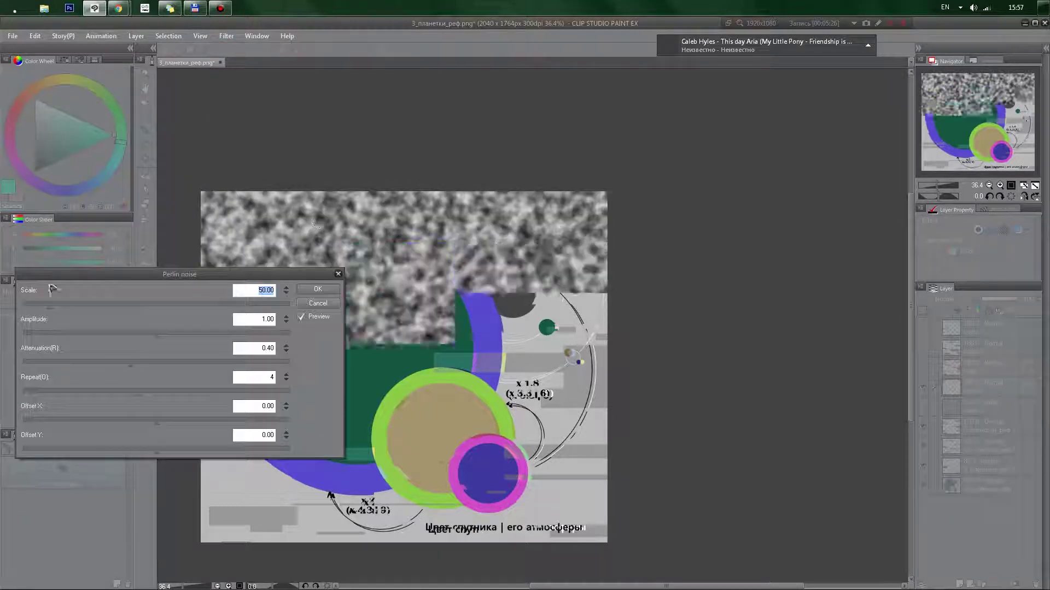
left_click_drag(47, 307, 35, 314)
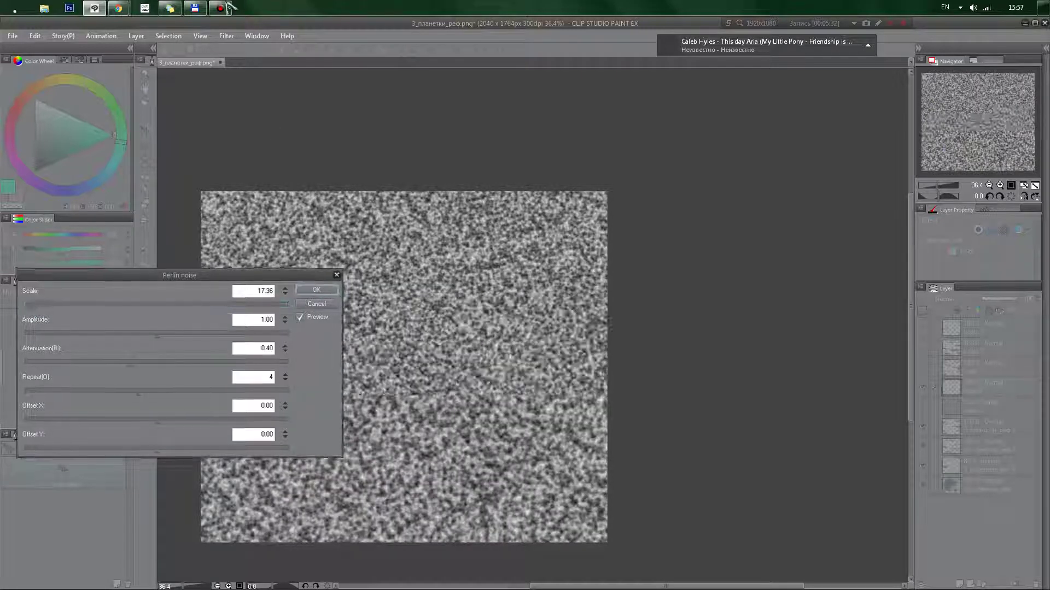
left_click(316, 289)
left_click(226, 37)
mouse_move(257, 63)
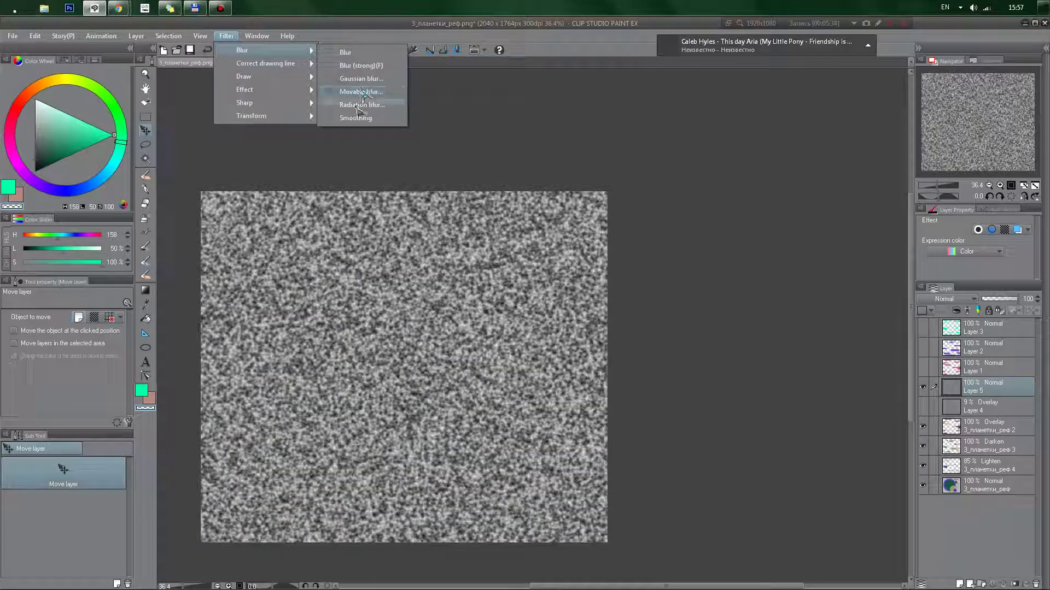
left_click(355, 101)
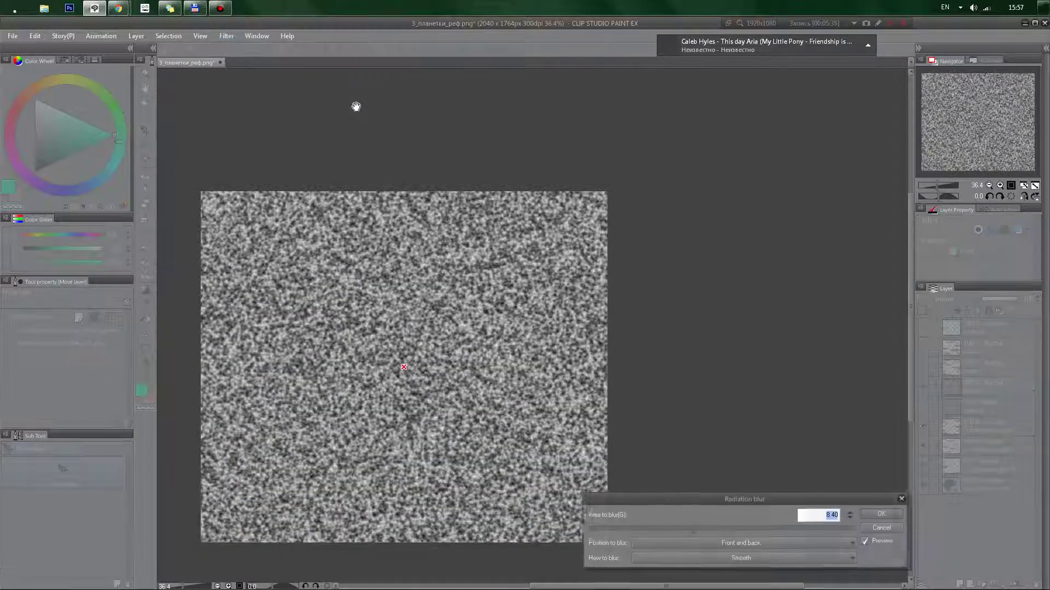
left_click(876, 529)
key("Escape")
Step: Apply a smooth front-and-back Movable blur to the new noise layer with a blur area of 100 and direction 0
left_click(227, 36)
mouse_move(263, 51)
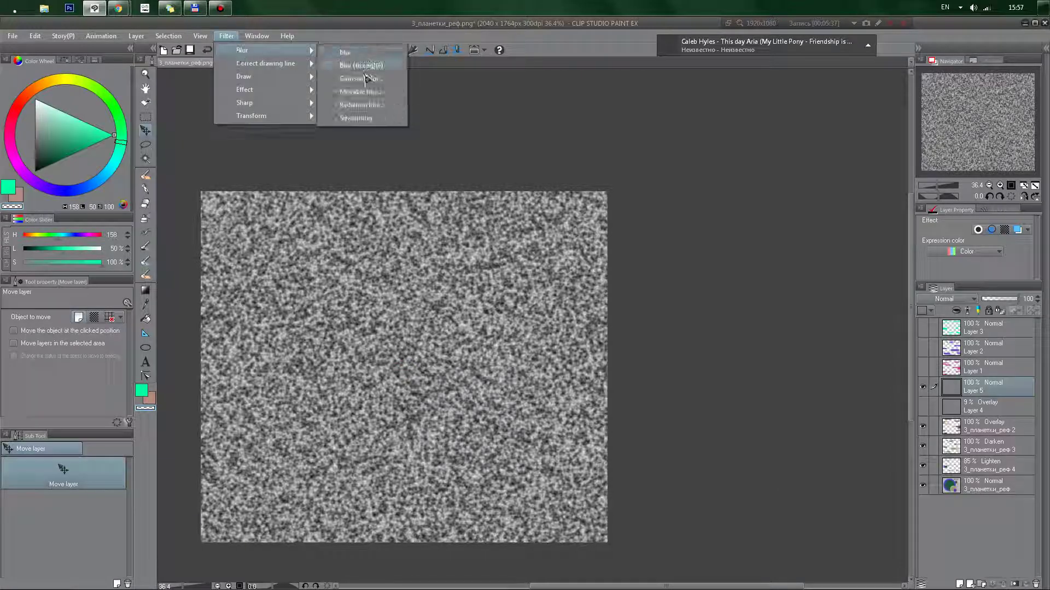
left_click(361, 92)
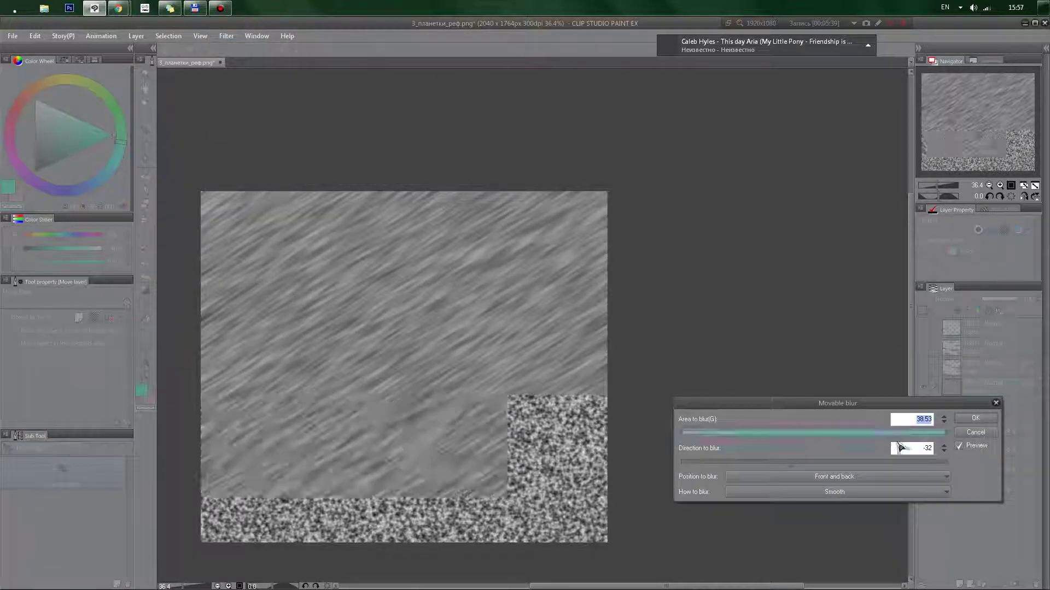
type("1")
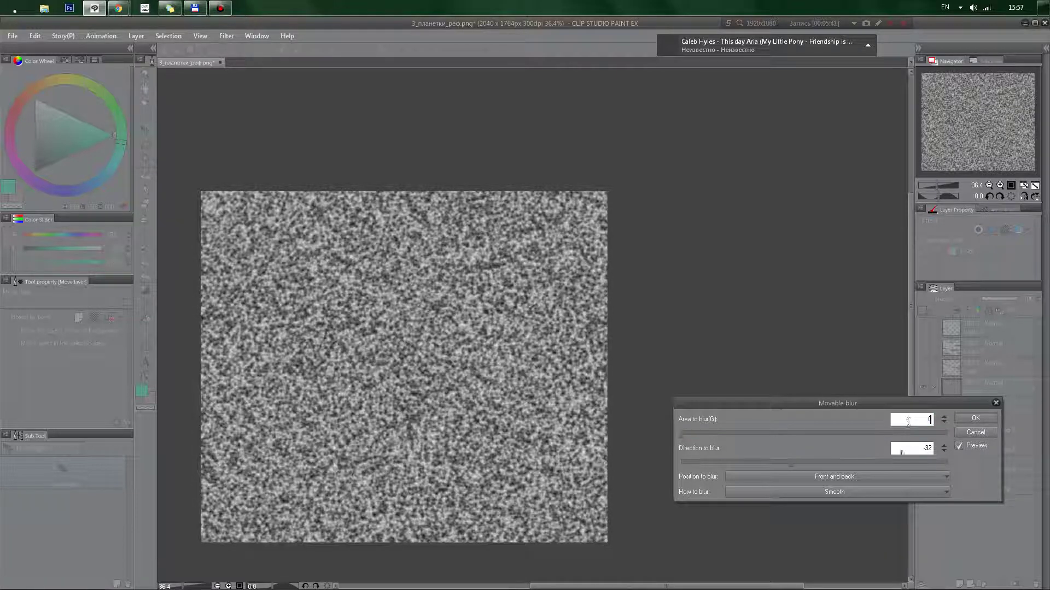
left_click_drag(685, 433, 952, 435)
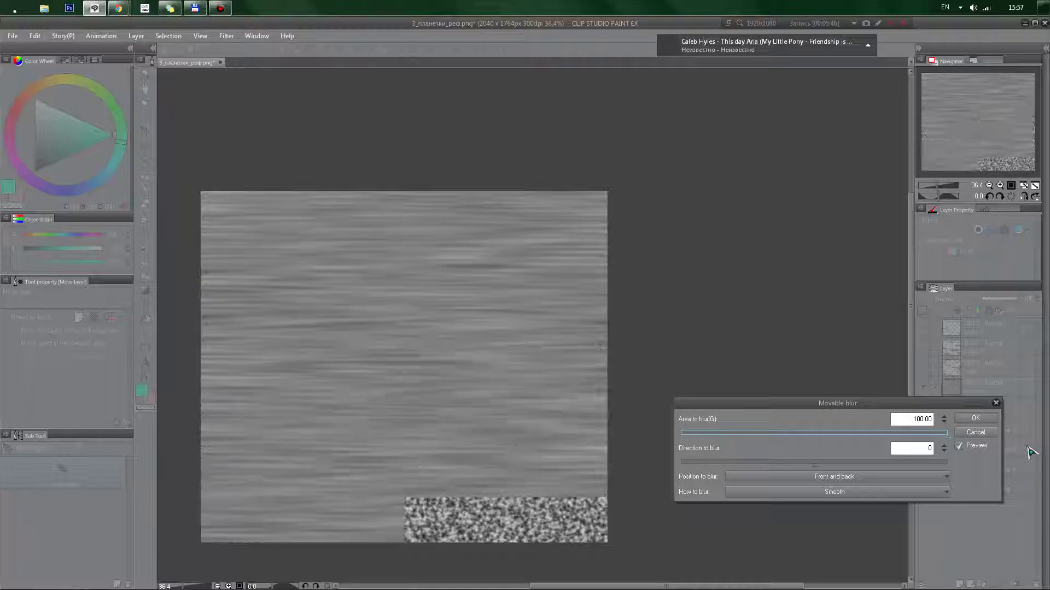
left_click(975, 419)
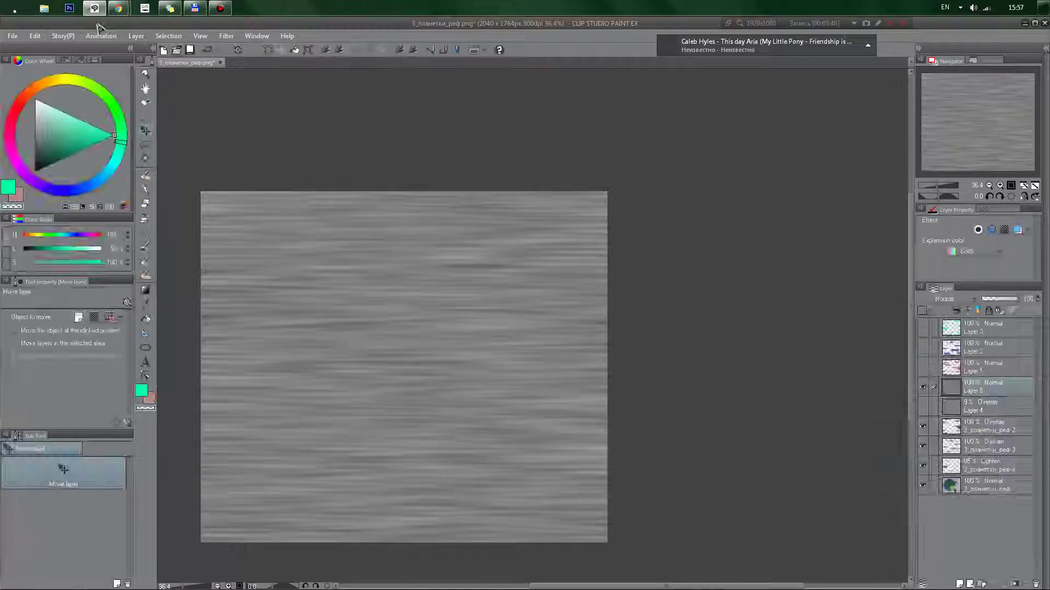
Step: Raise the blurred noise layer's contrast to 100 with the Brightness/Contrast correction
left_click(36, 37)
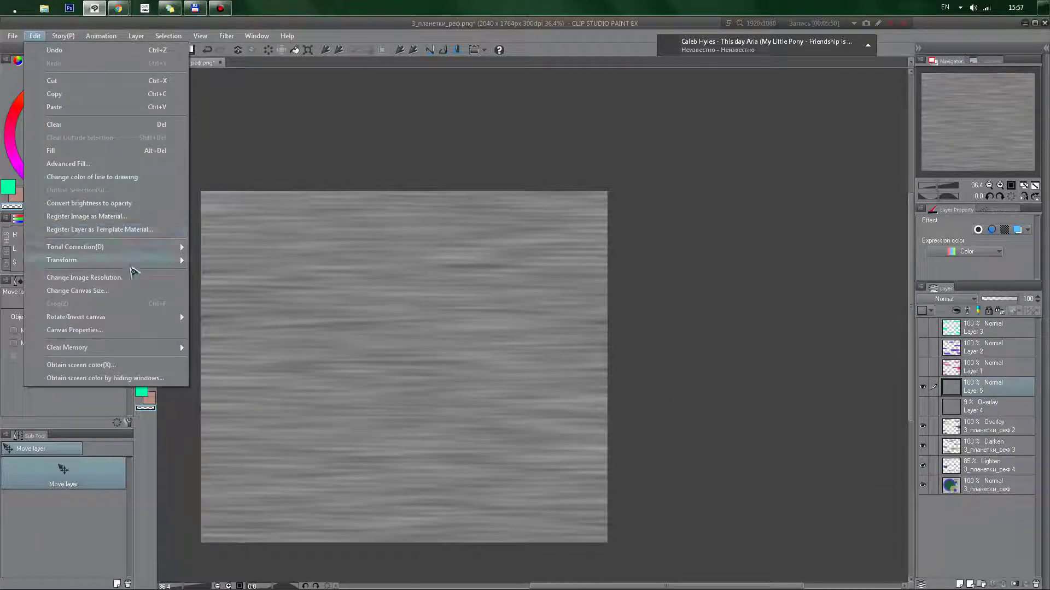
mouse_move(164, 249)
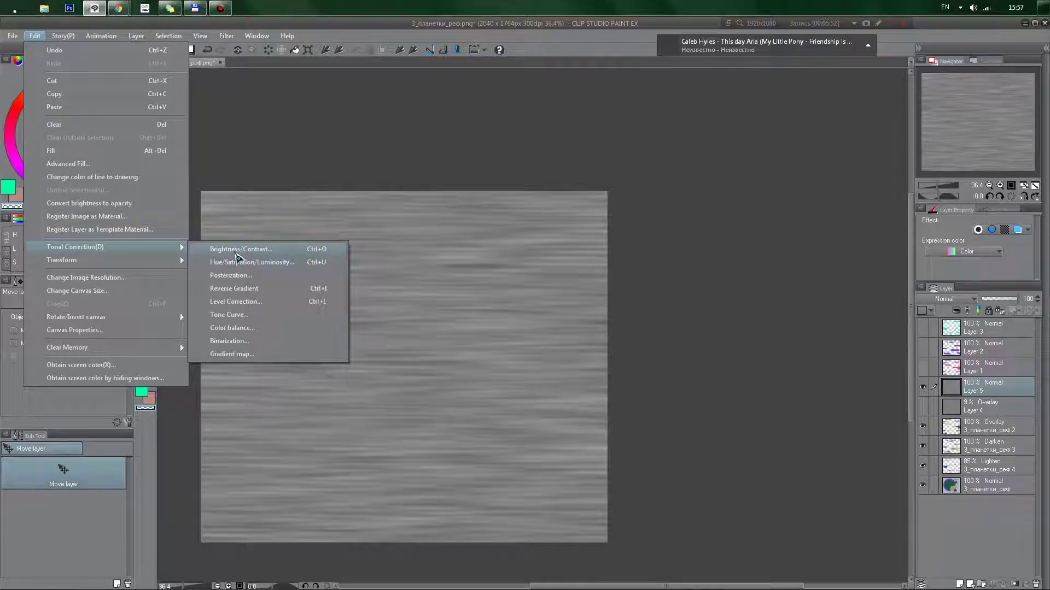
left_click(240, 250)
left_click(360, 359)
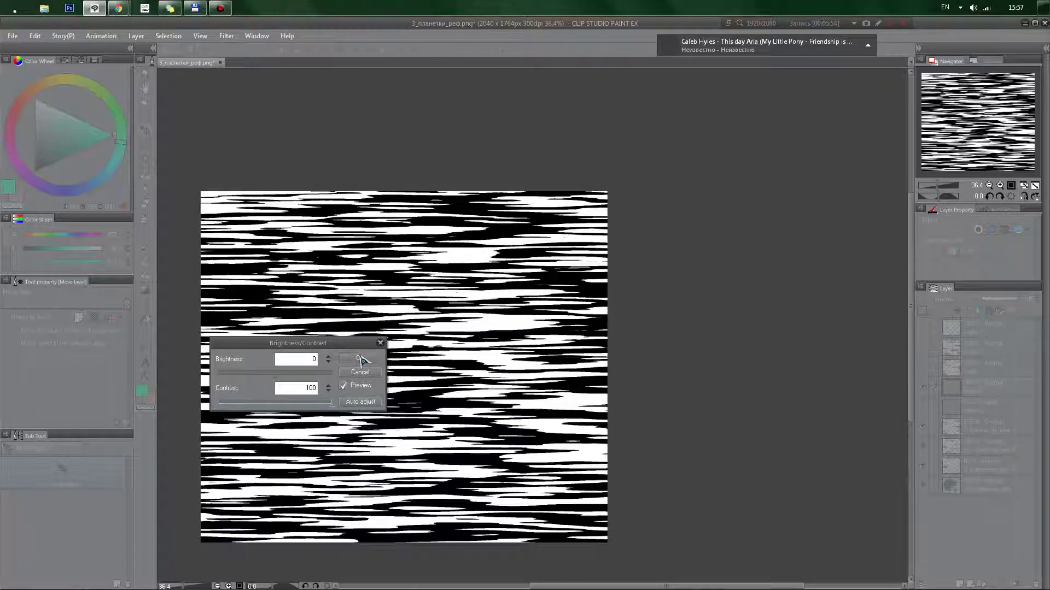
Step: Apply the horizontal Movable blur with an area of 100 to the streak layer several more times
left_click(226, 36)
mouse_move(256, 47)
left_click(368, 96)
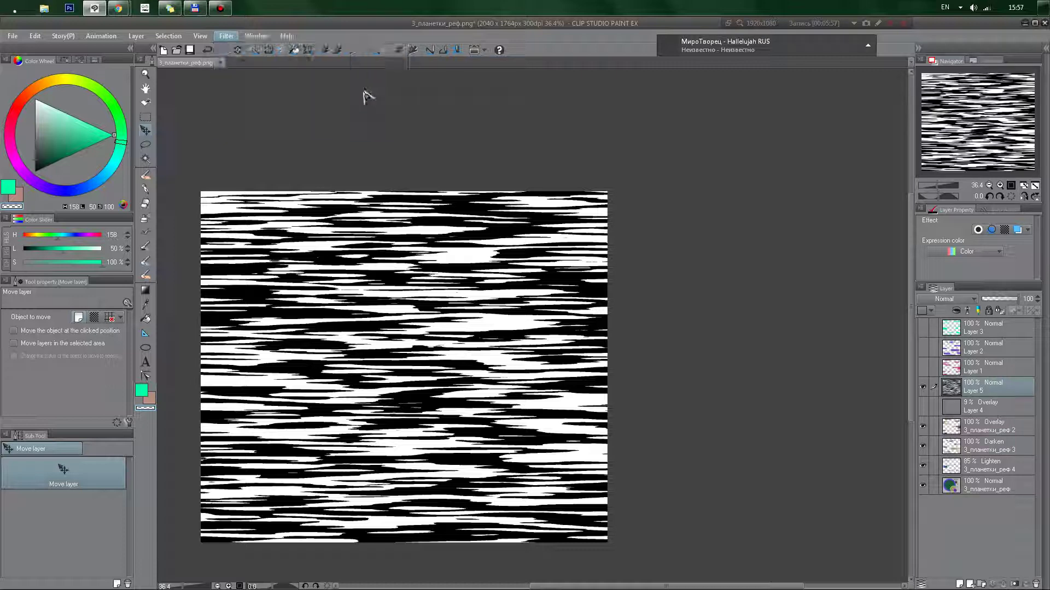
left_click(973, 418)
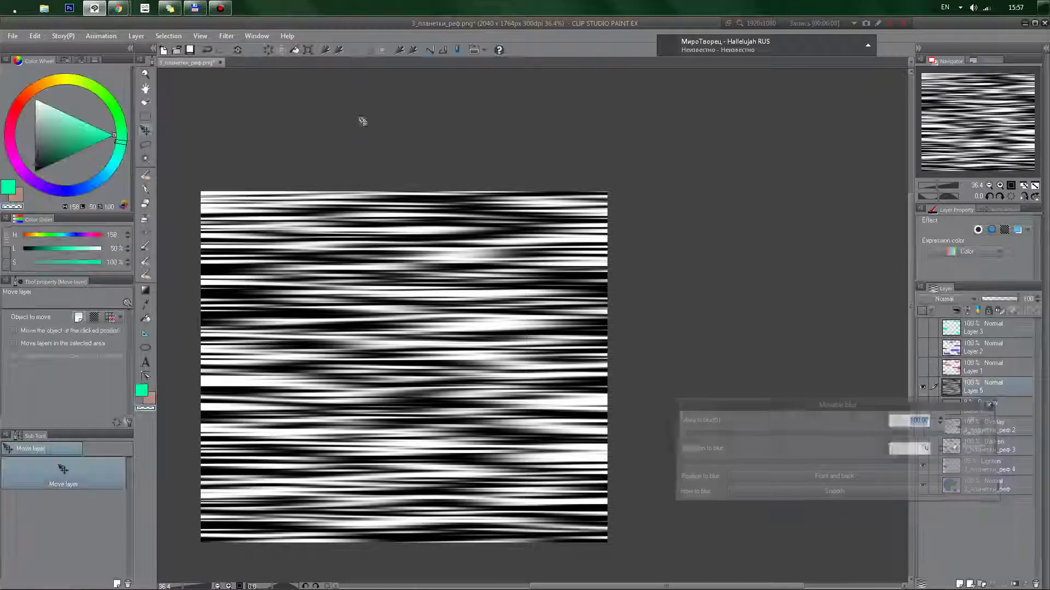
left_click(226, 36)
mouse_move(246, 50)
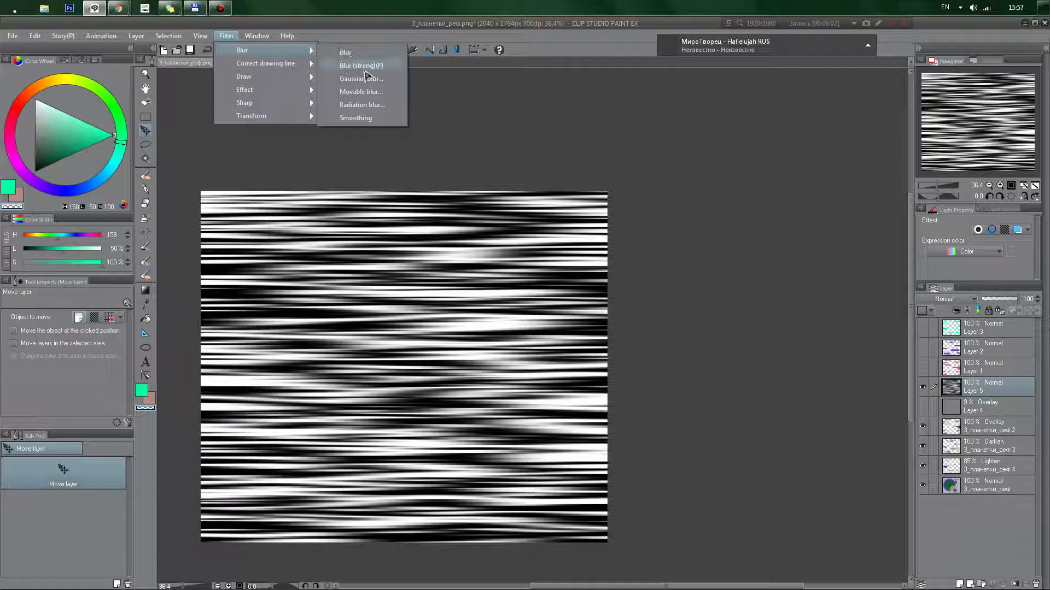
left_click(362, 92)
key("Return")
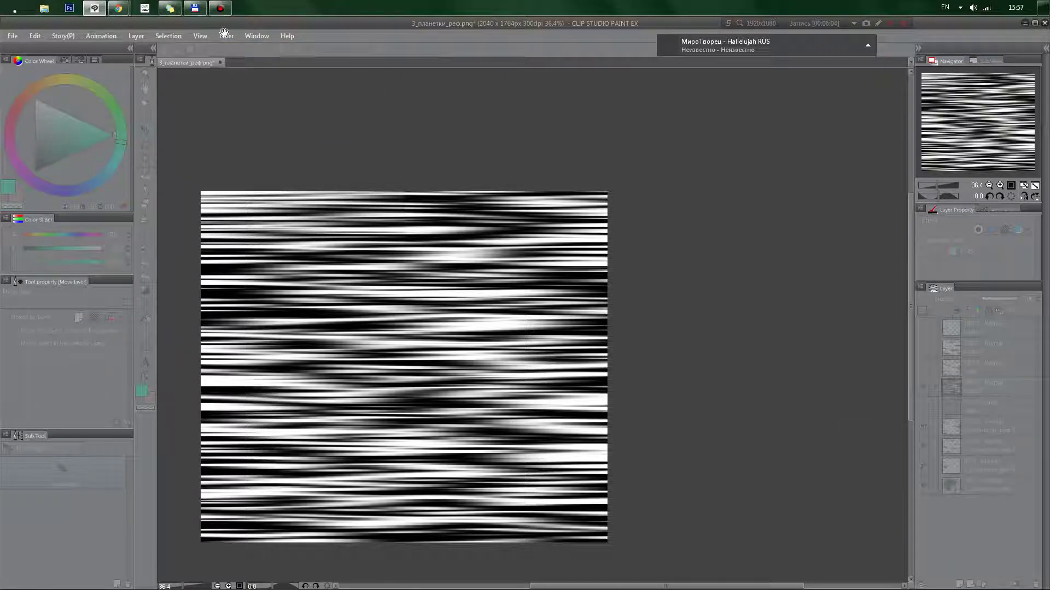
left_click(227, 36)
mouse_move(246, 50)
left_click(339, 93)
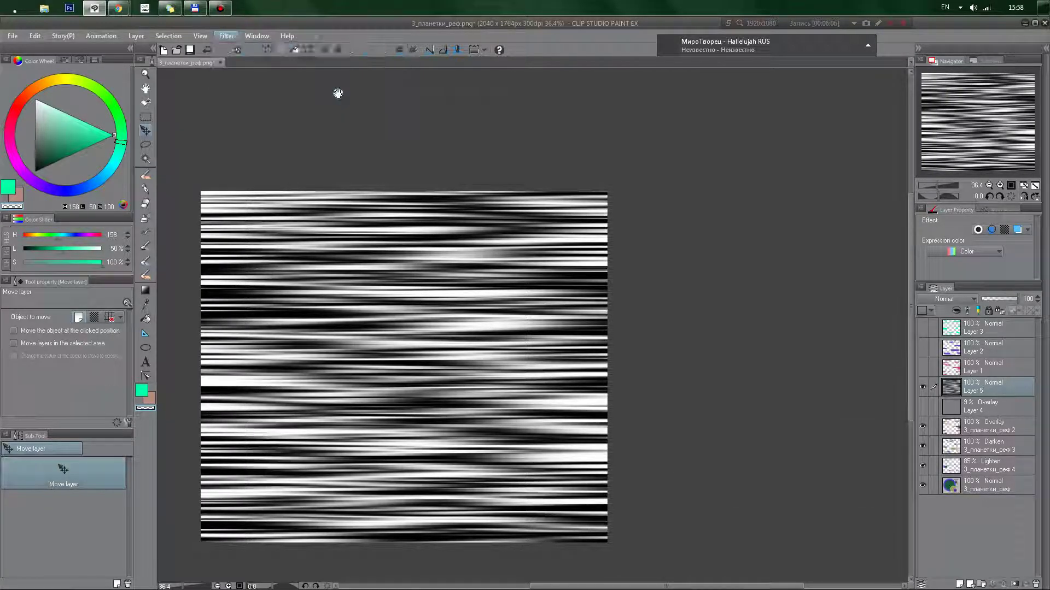
key("Escape")
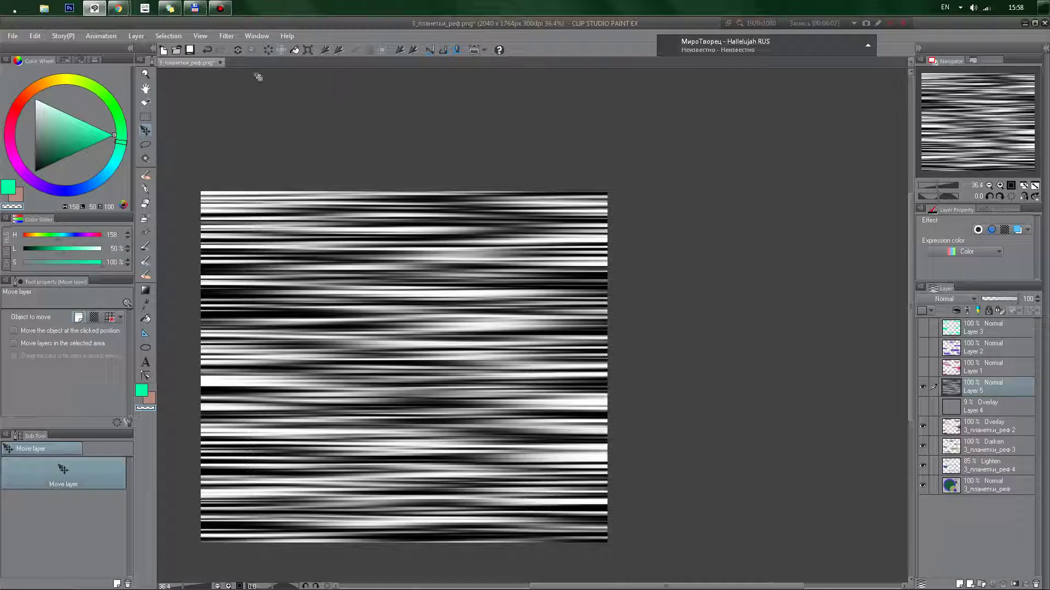
left_click(226, 36)
mouse_move(240, 52)
left_click(339, 93)
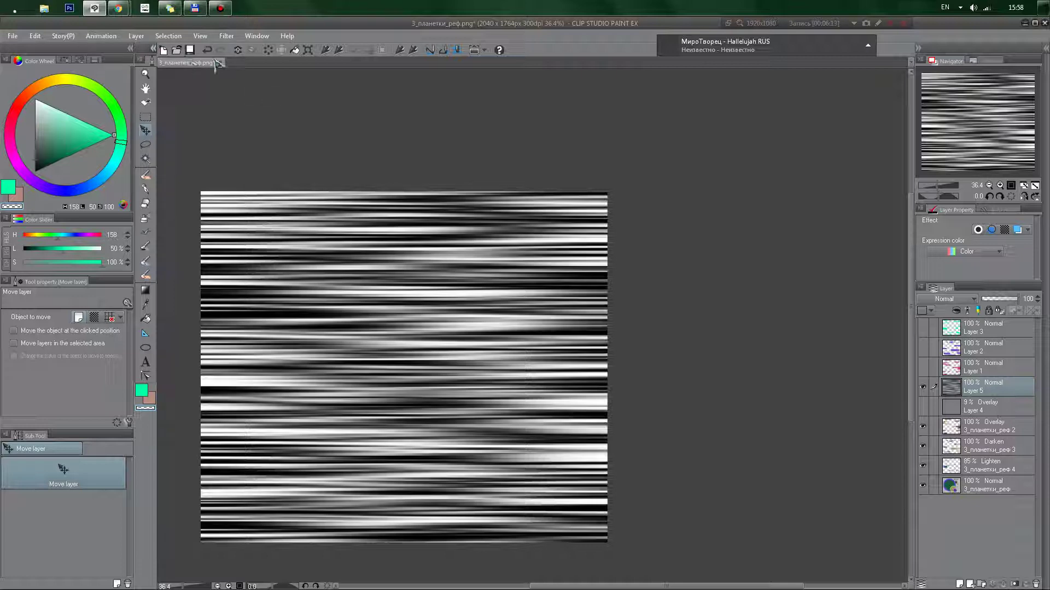
left_click(234, 38)
mouse_move(244, 50)
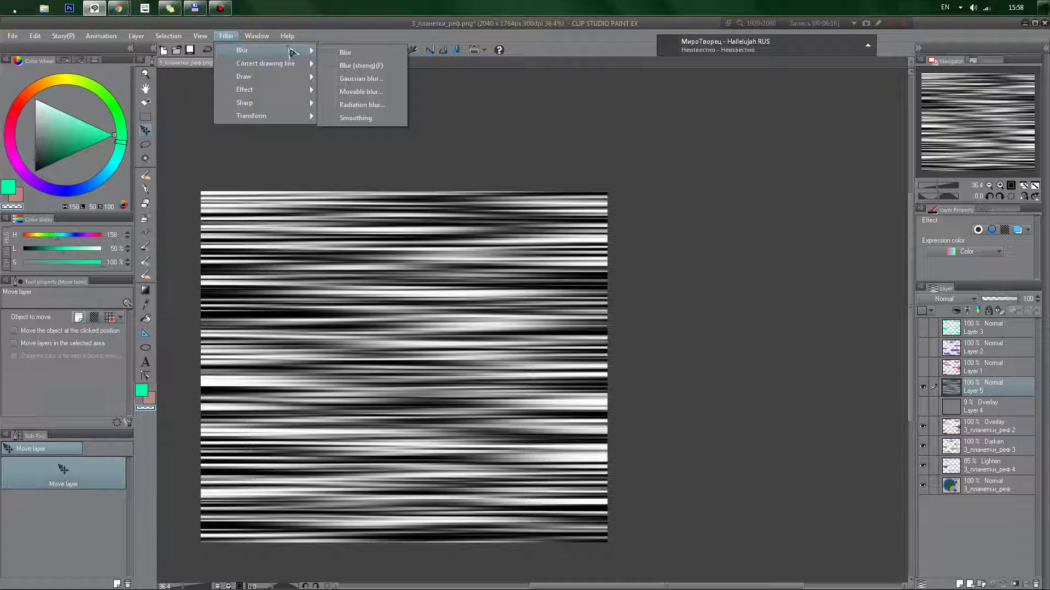
left_click(371, 95)
key("Return")
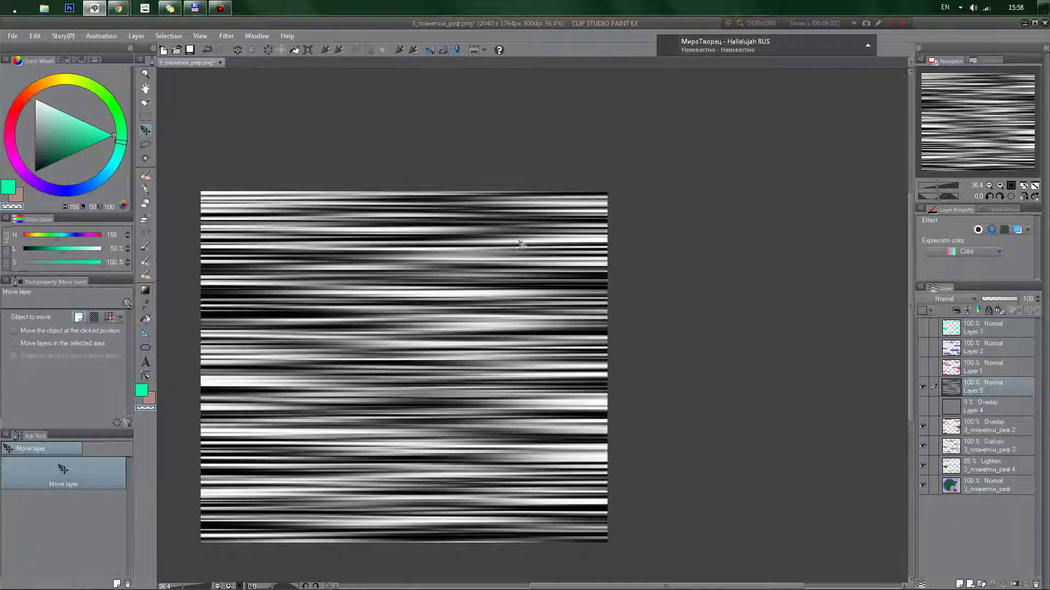
Step: Duplicate the streak layer and flip the copy horizontally
left_click(237, 50)
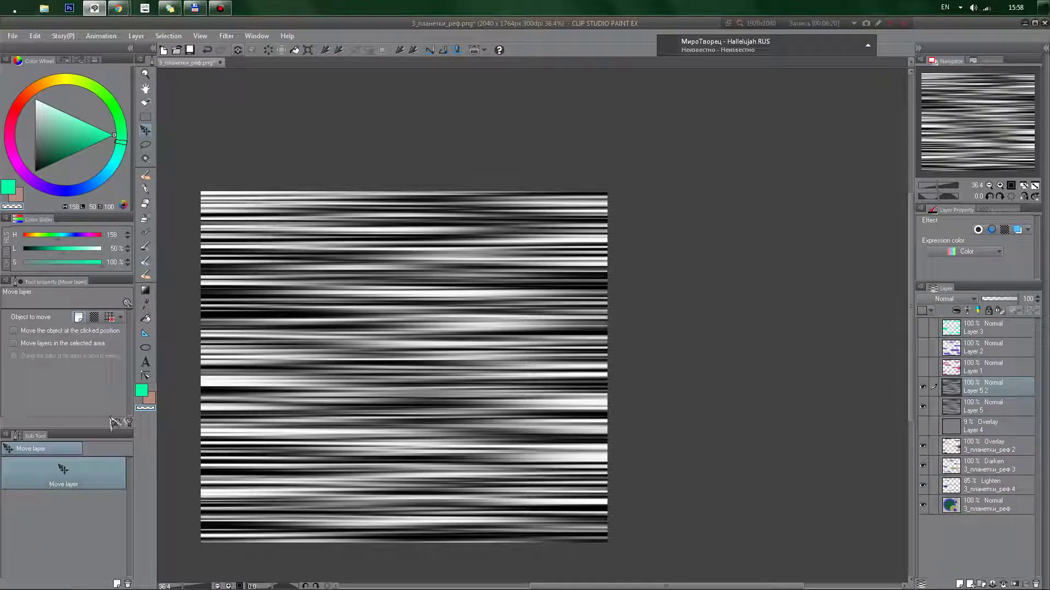
key("ctrl+t")
left_click(47, 318)
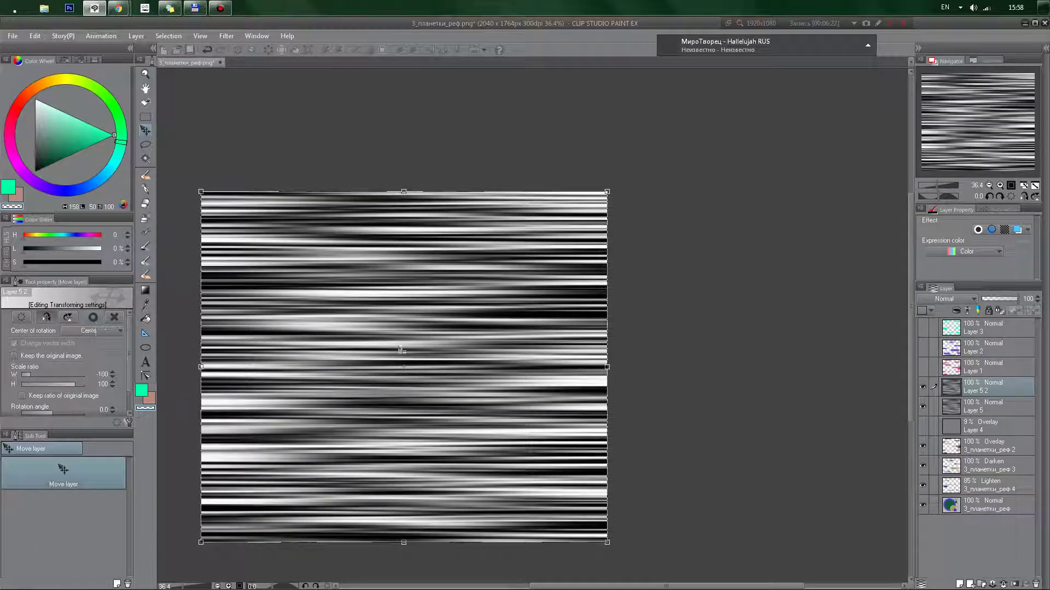
left_click(93, 318)
Step: Set the flipped copy's combine mode to Darken after trying Color burn, and merge it into the streak layer below
scroll(936, 305, "down", 1)
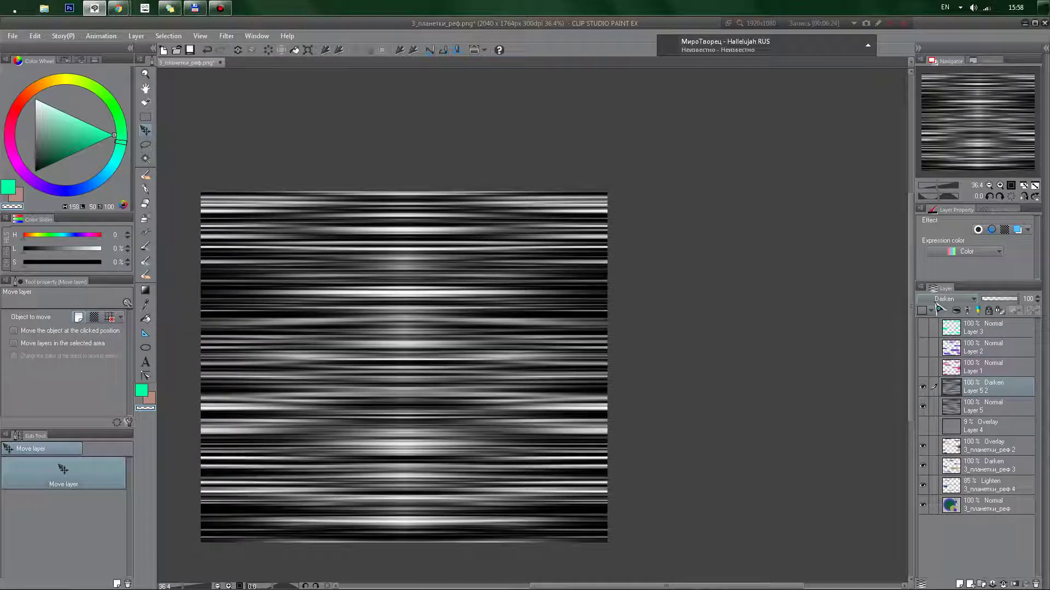
scroll(936, 305, "down", 1)
scroll(940, 310, "down", 2)
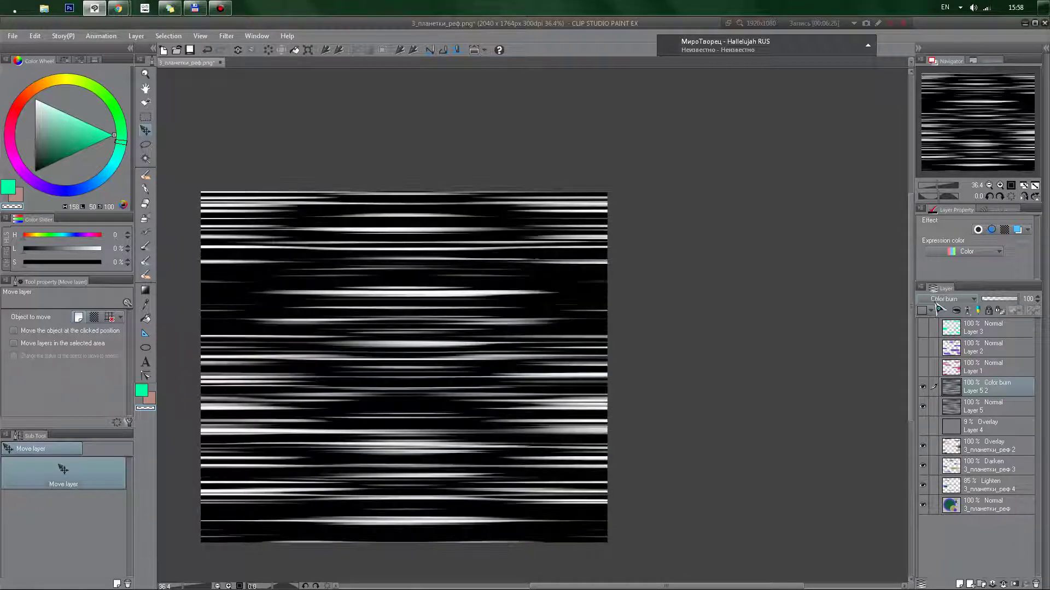
scroll(938, 309, "up", 3)
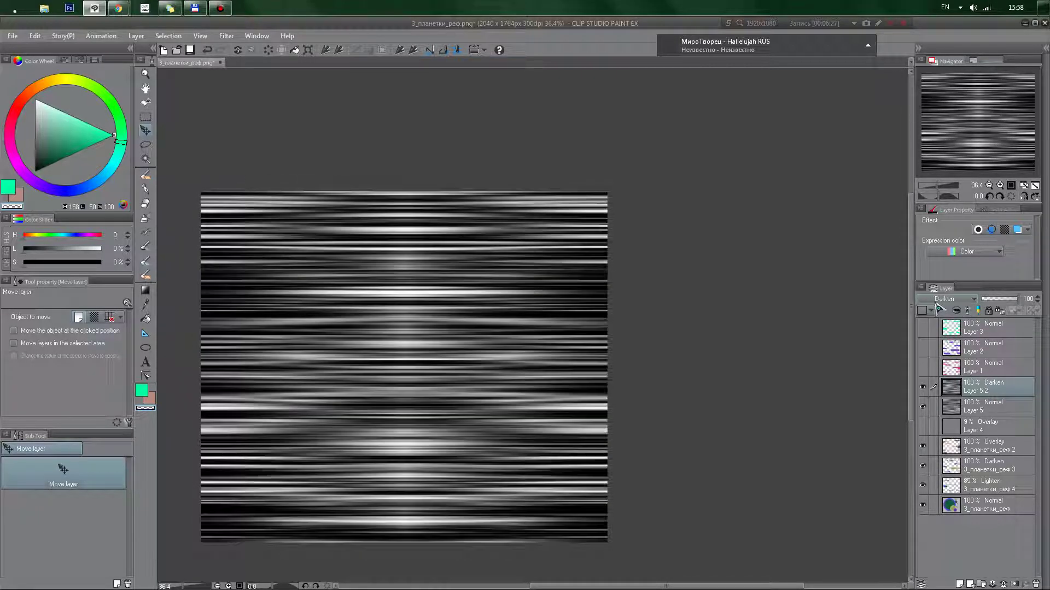
key("ctrl+e")
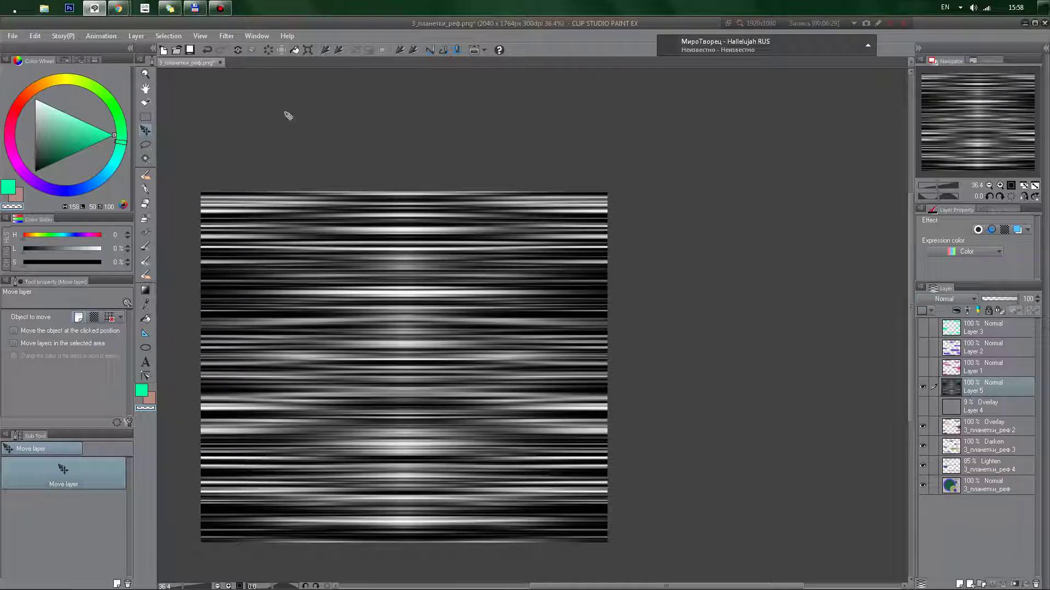
Step: Apply the Movable blur with an area of 100 and direction 0 three more times to the merged streak layer
left_click(228, 37)
mouse_move(241, 51)
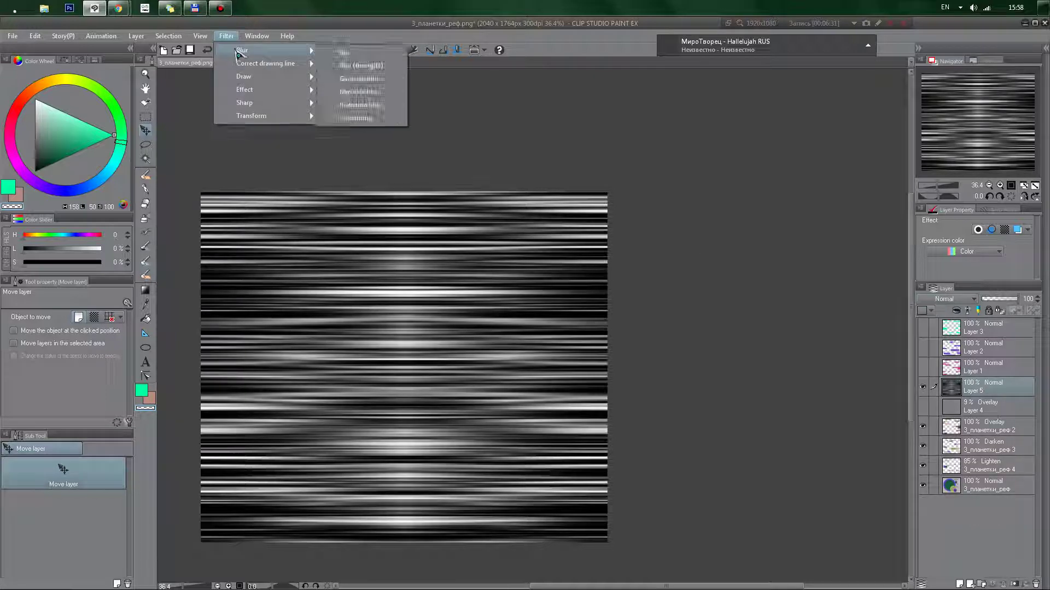
left_click(375, 92)
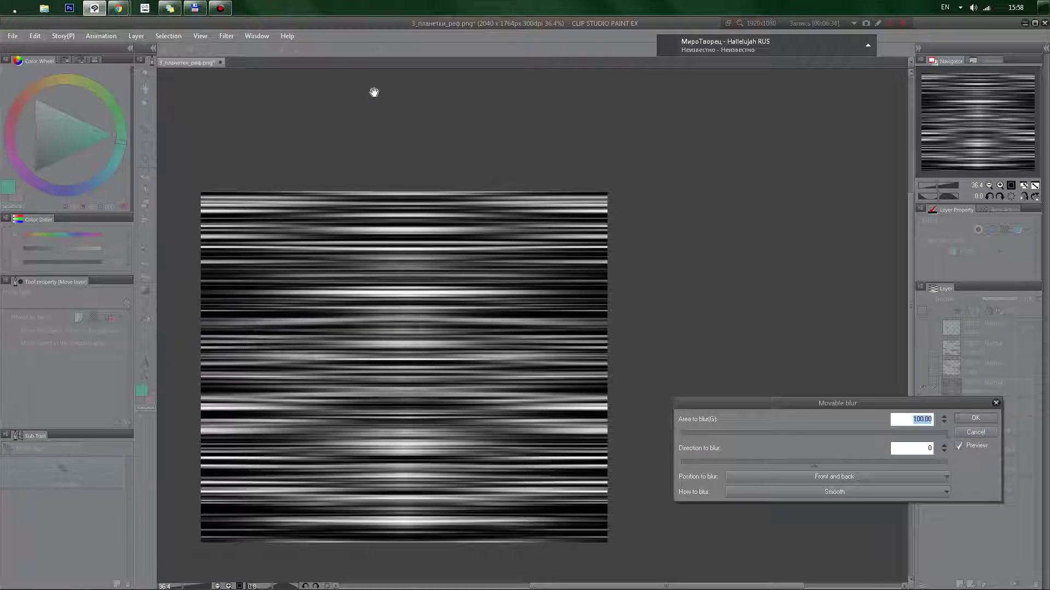
key("Return")
left_click(226, 36)
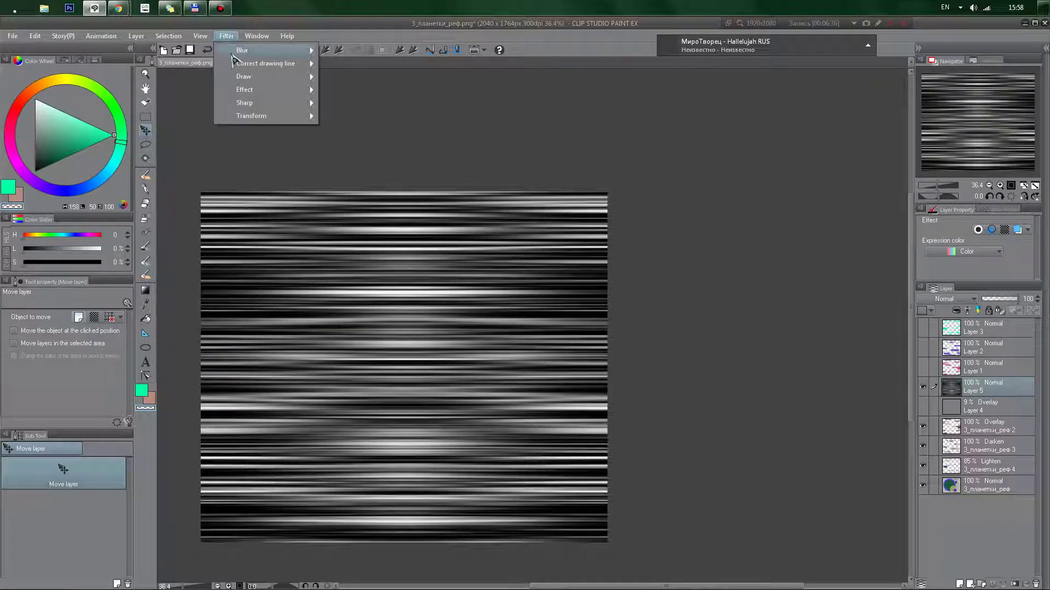
mouse_move(241, 48)
left_click(355, 90)
key("Return")
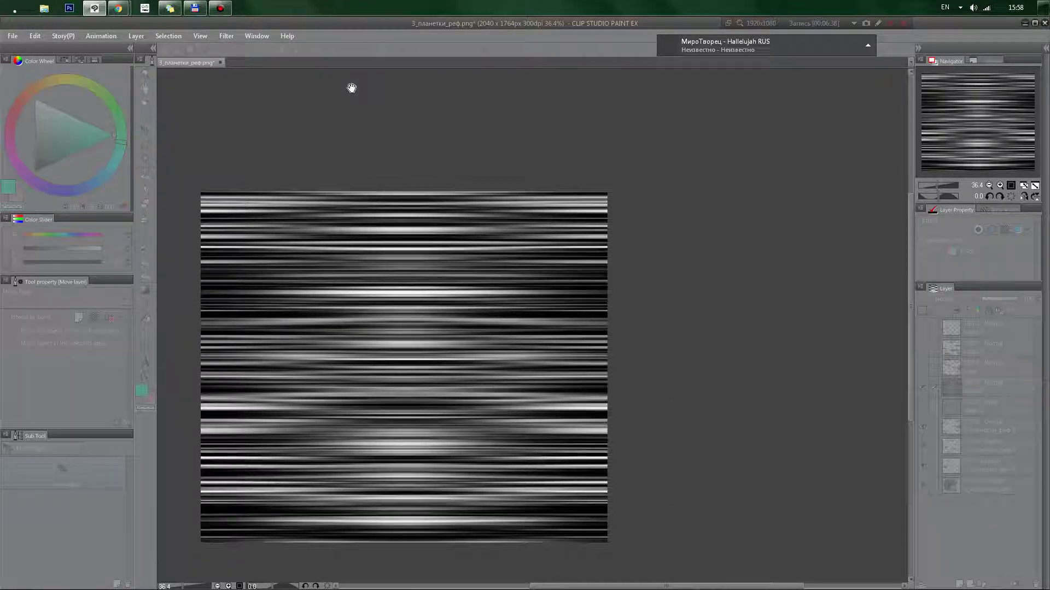
left_click(227, 37)
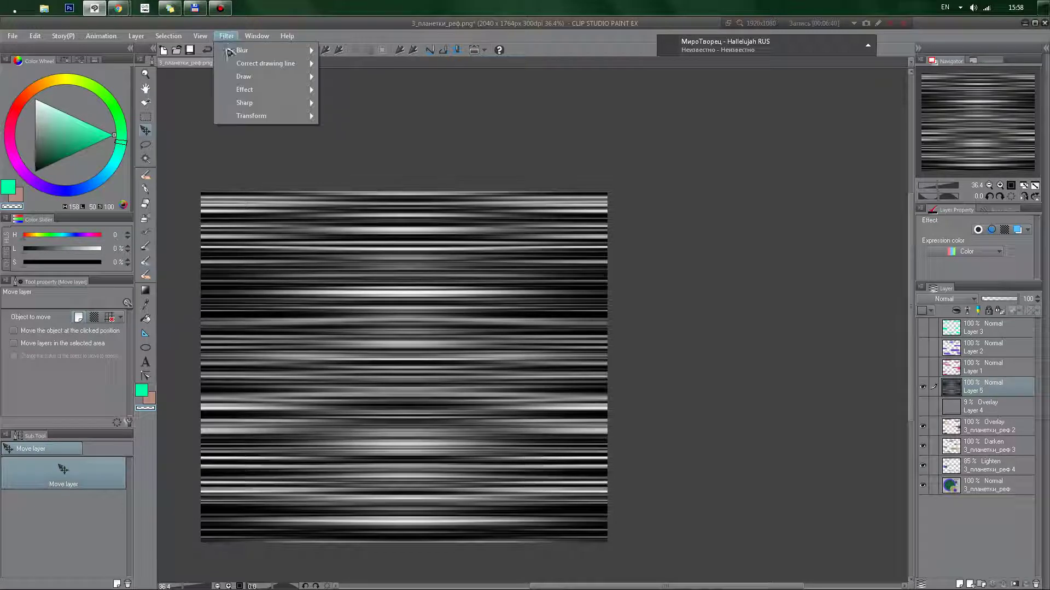
mouse_move(241, 48)
left_click(355, 91)
key("Return")
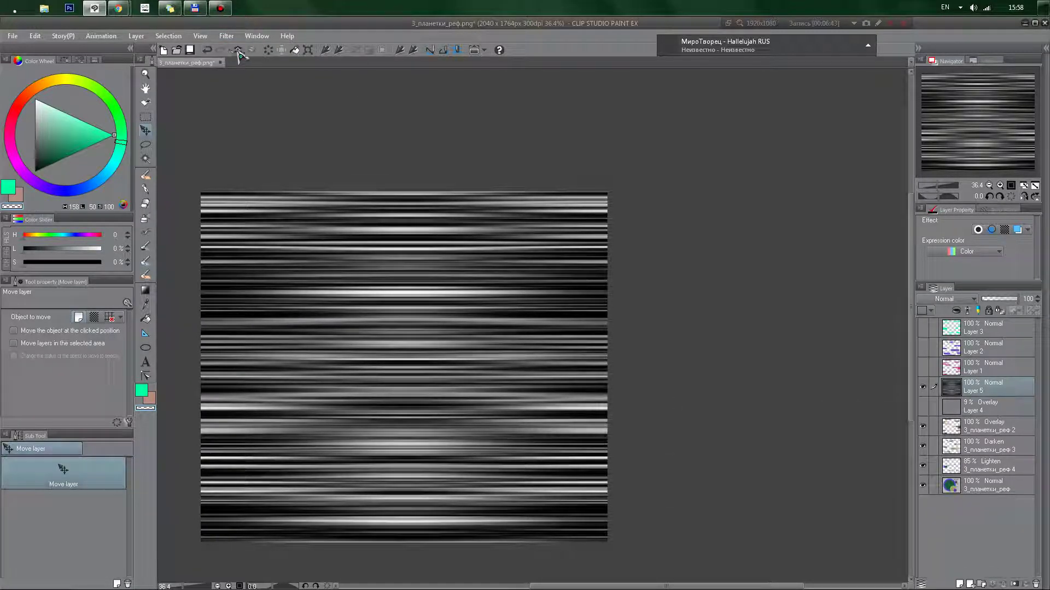
Step: Duplicate the streak layer and flip the copy vertically
key("ctrl+c")
key("ctrl+v")
key("ctrl+t")
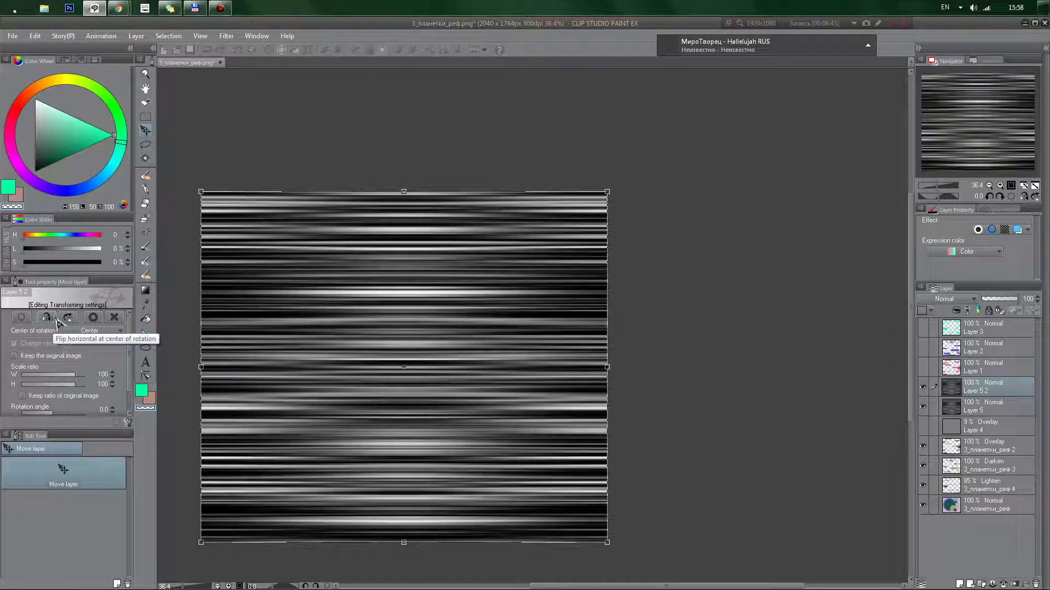
left_click(68, 319)
key("Return")
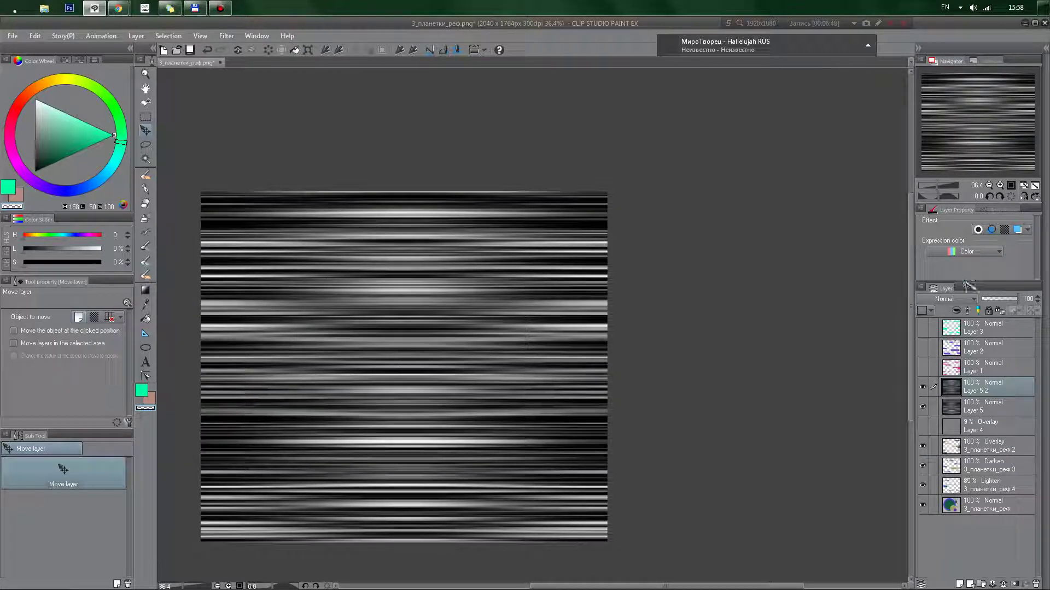
Step: Set the flipped copy's combine mode to Lighten after trying Darken, and merge it into the streak layer below
left_click(960, 299)
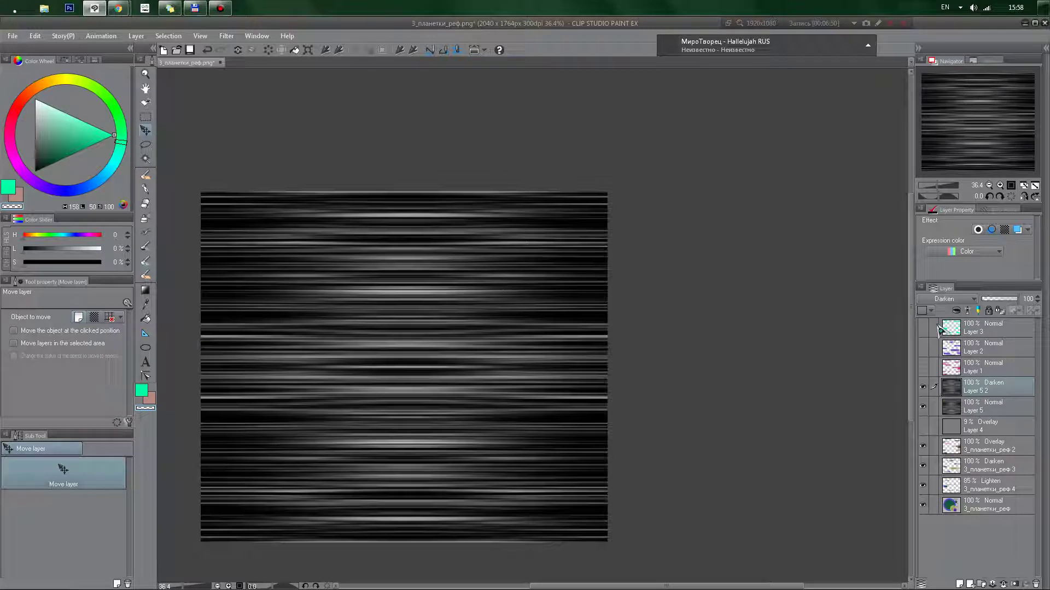
scroll(947, 300, "down", 1)
scroll(947, 302, "down", 5)
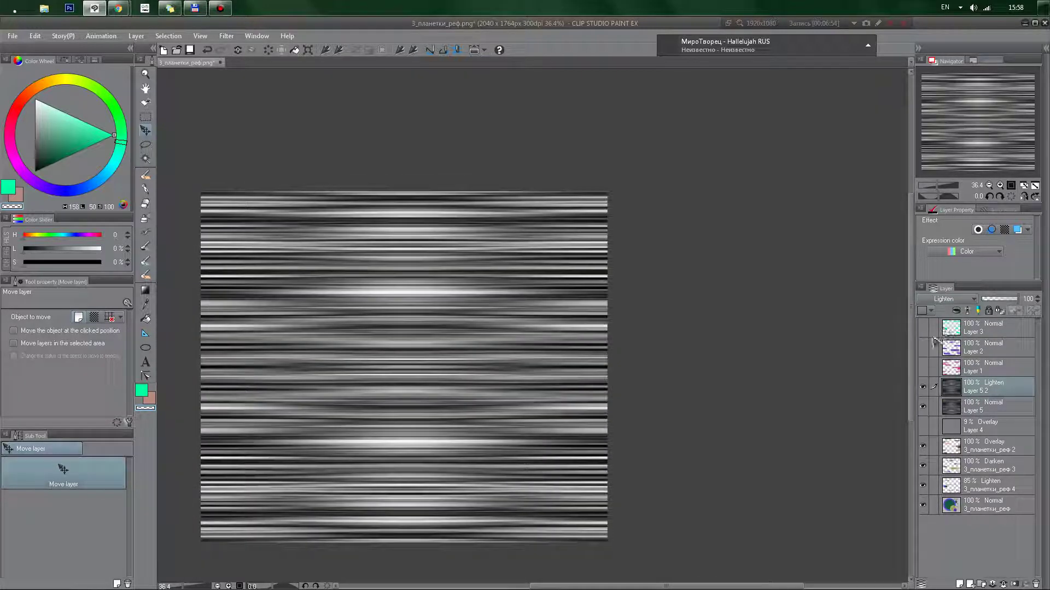
left_click(923, 387)
key("ctrl+e")
Step: Apply the Movable blur three times in a row to the newly merged streak layer, keeping the previous settings
left_click(226, 36)
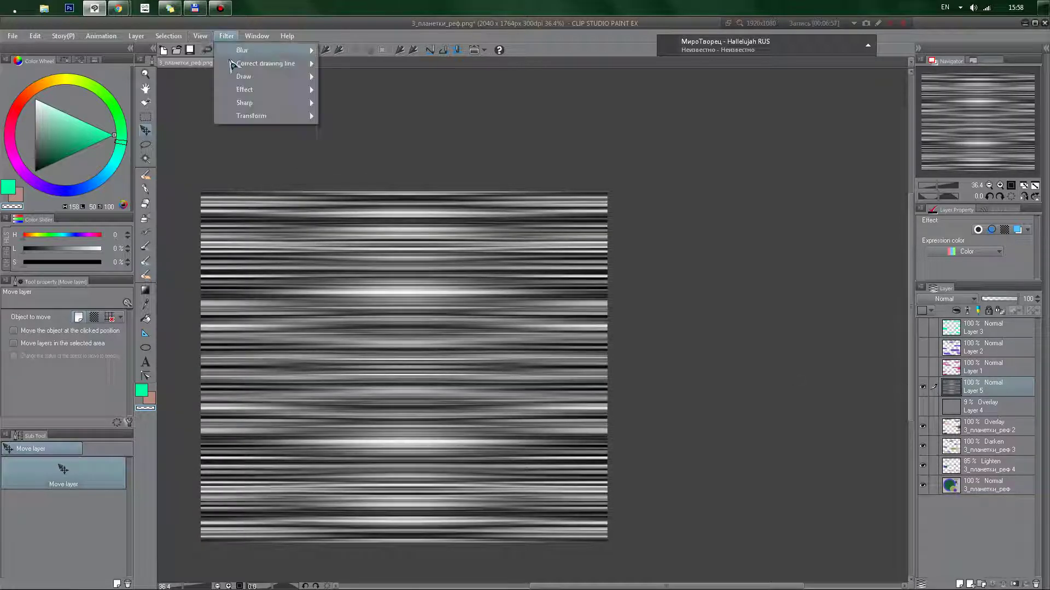
mouse_move(306, 49)
left_click(368, 82)
key("Return")
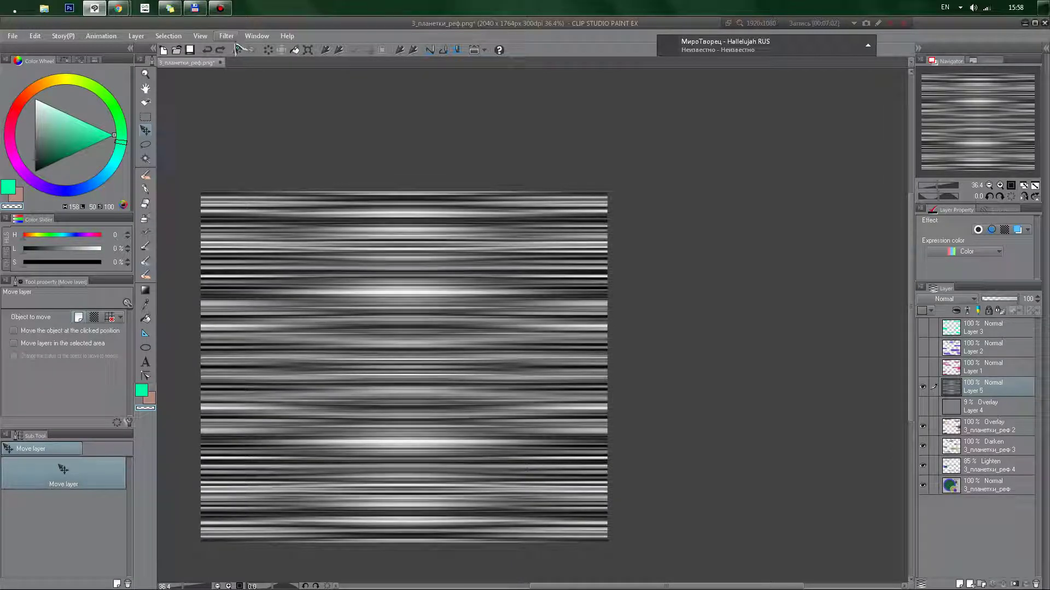
left_click(227, 36)
mouse_move(252, 52)
left_click(386, 88)
key("Return")
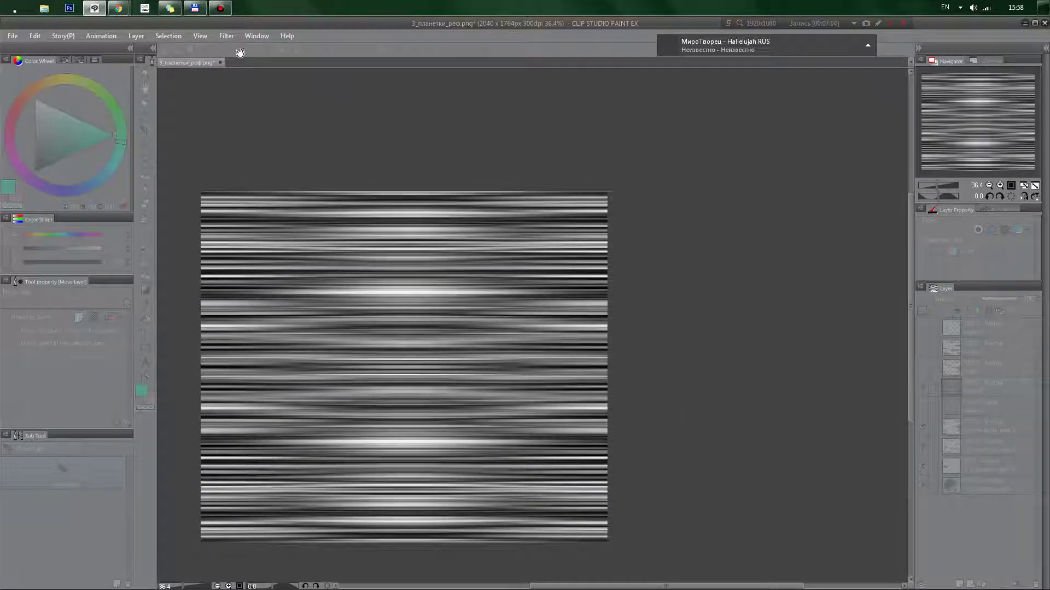
left_click(226, 36)
mouse_move(269, 53)
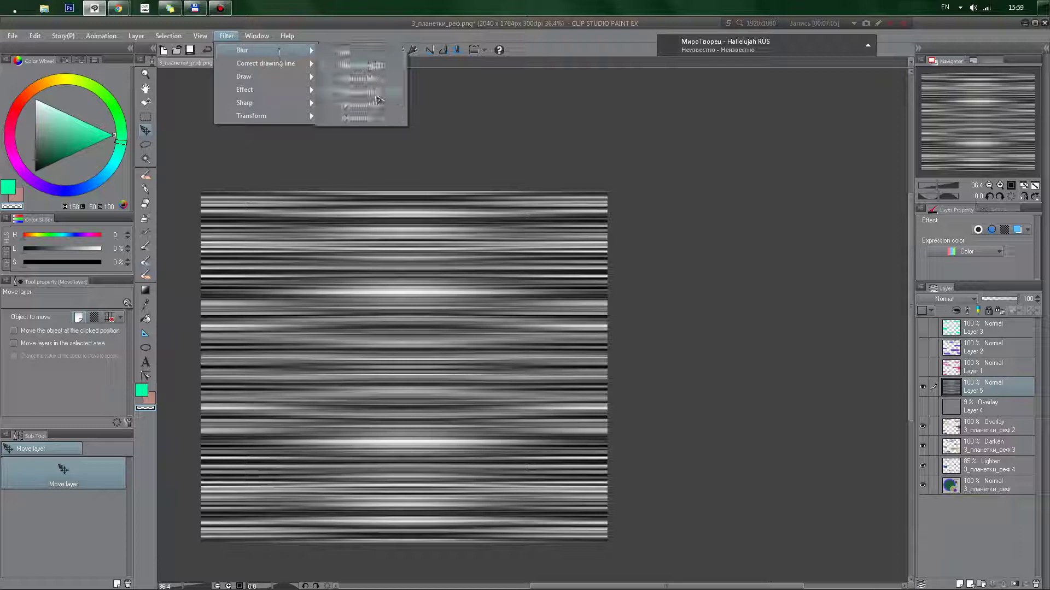
left_click(375, 94)
key("Return")
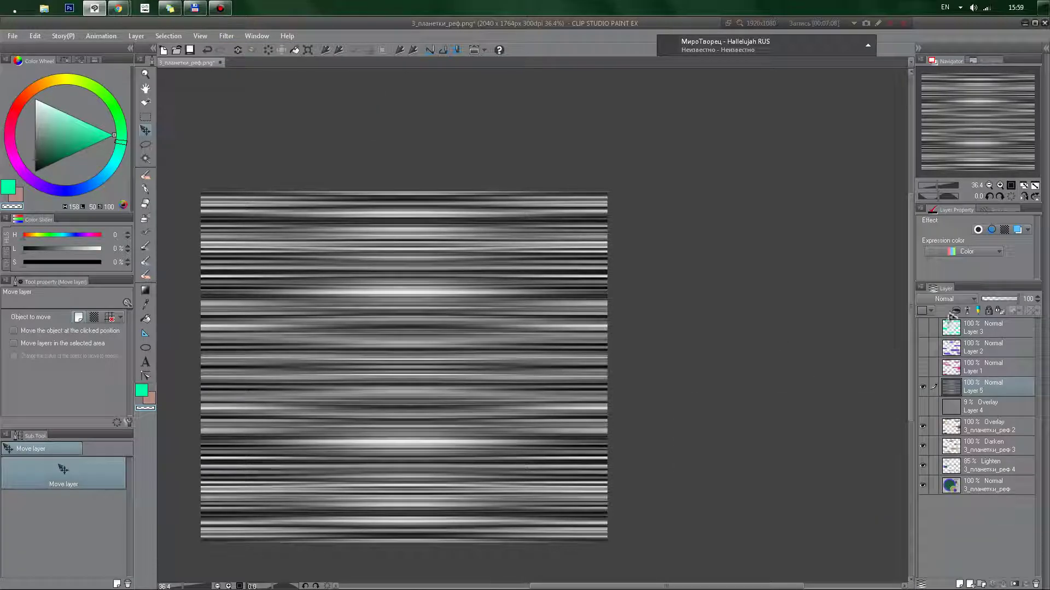
Step: Set the streak layer's combine mode to Overlay after trying Soft light, and lower its opacity to 7%
left_click(954, 299)
left_click(943, 457)
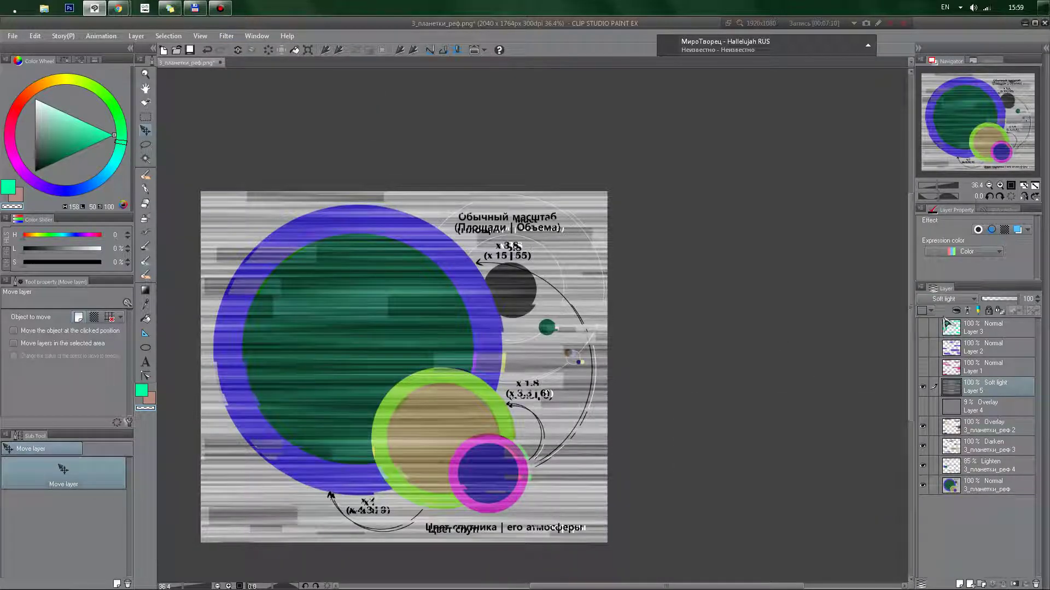
scroll(954, 302, "up", 1)
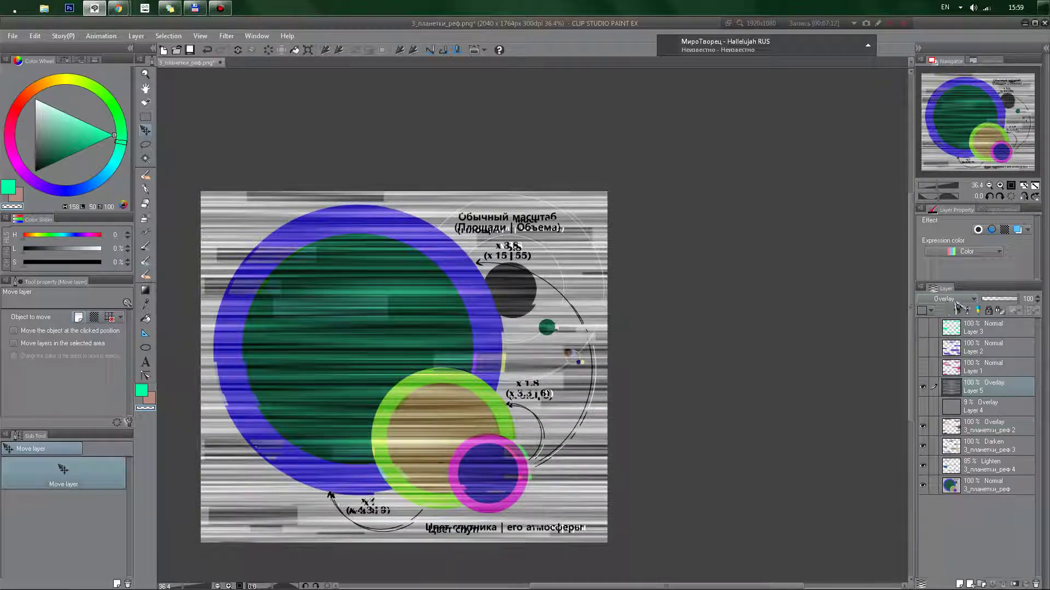
left_click(984, 299)
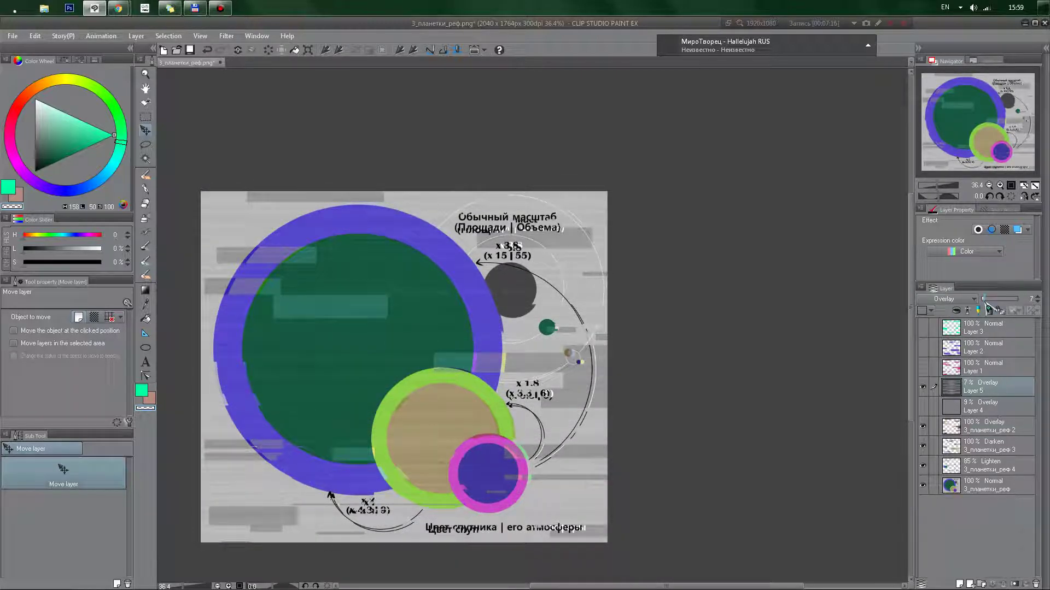
left_click_drag(855, 364, 873, 361)
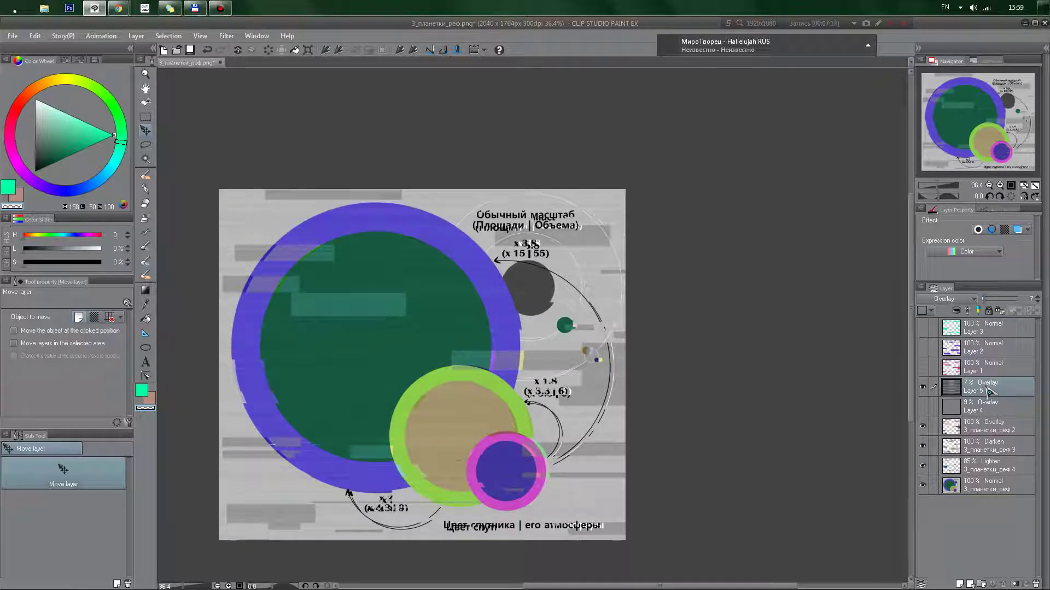
Step: Add a Color balance correction layer with the cyan-red level at 100 for half tones, 100 for highlights and -100 for shadows
right_click(990, 392)
mouse_move(962, 132)
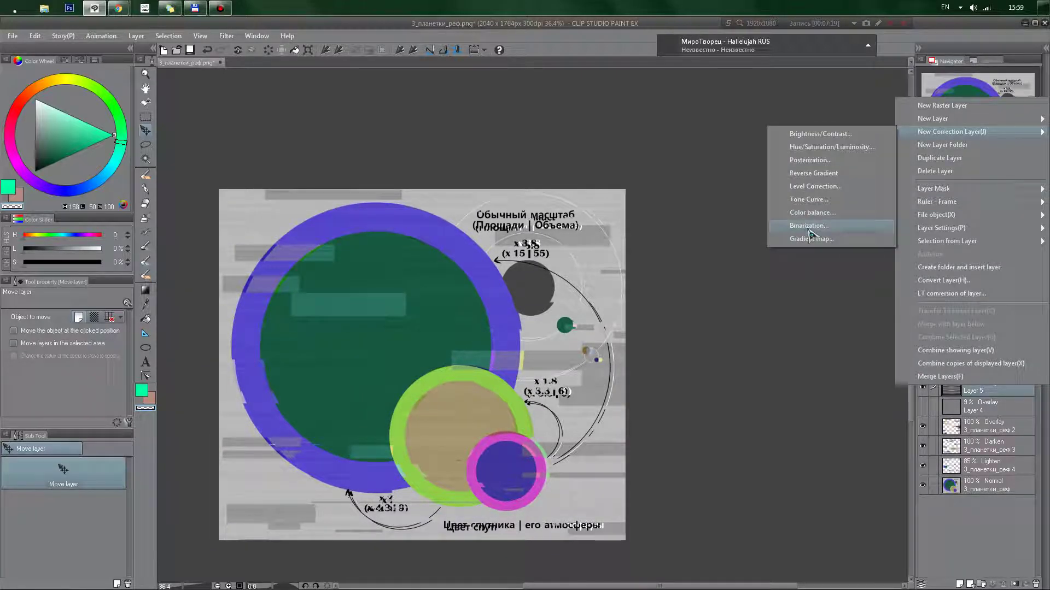
left_click(811, 213)
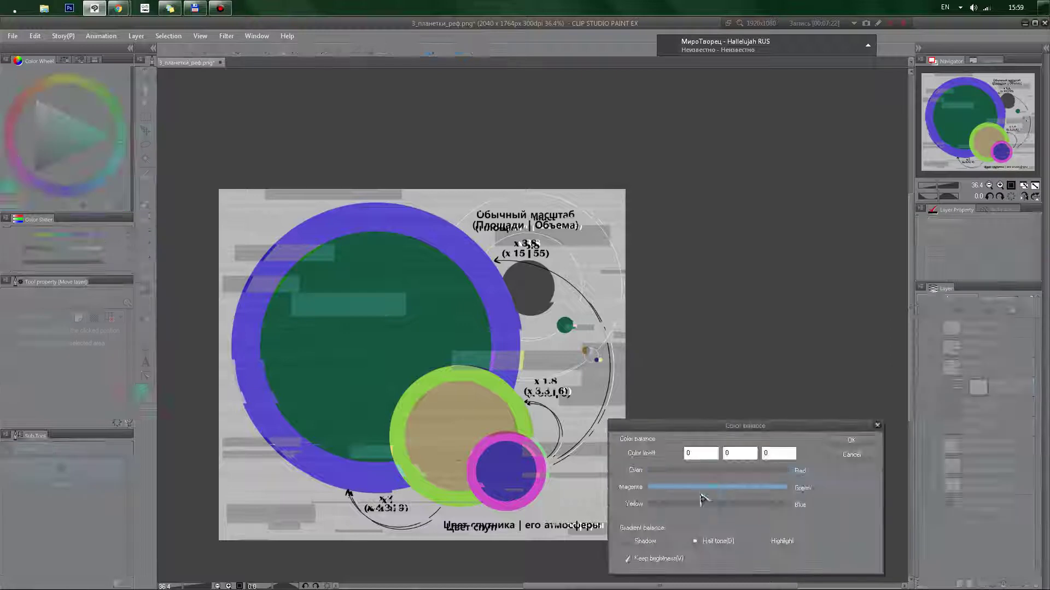
left_click_drag(742, 477, 802, 478)
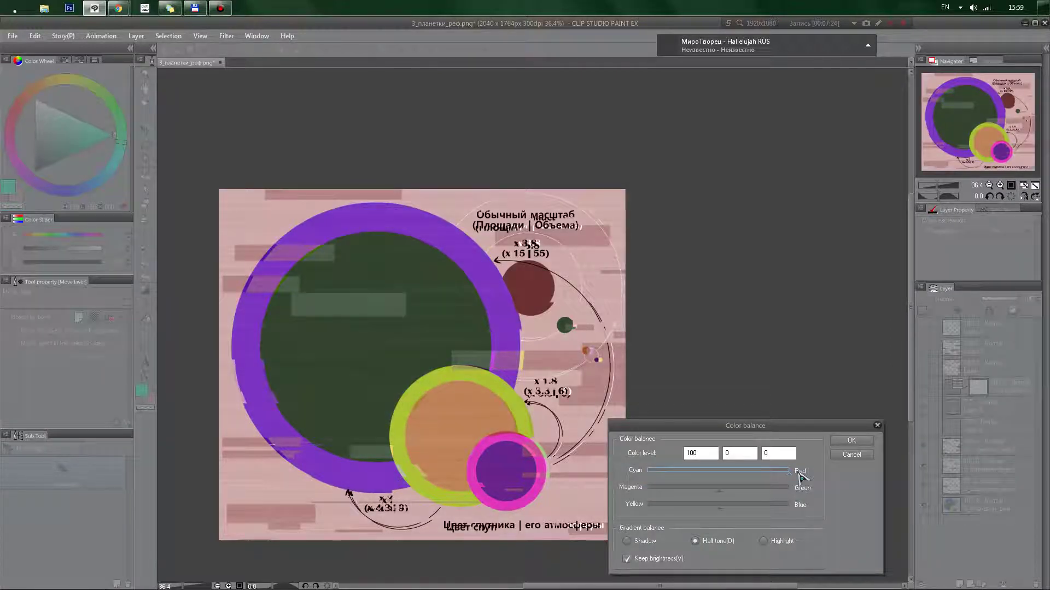
left_click(762, 542)
left_click_drag(718, 471, 803, 474)
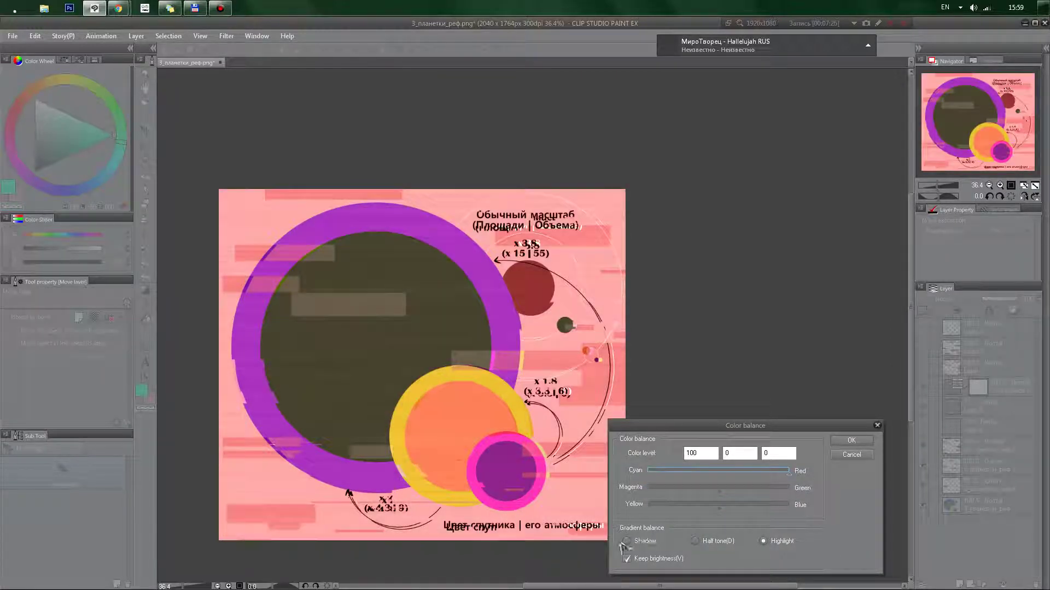
left_click(636, 545)
left_click(648, 472)
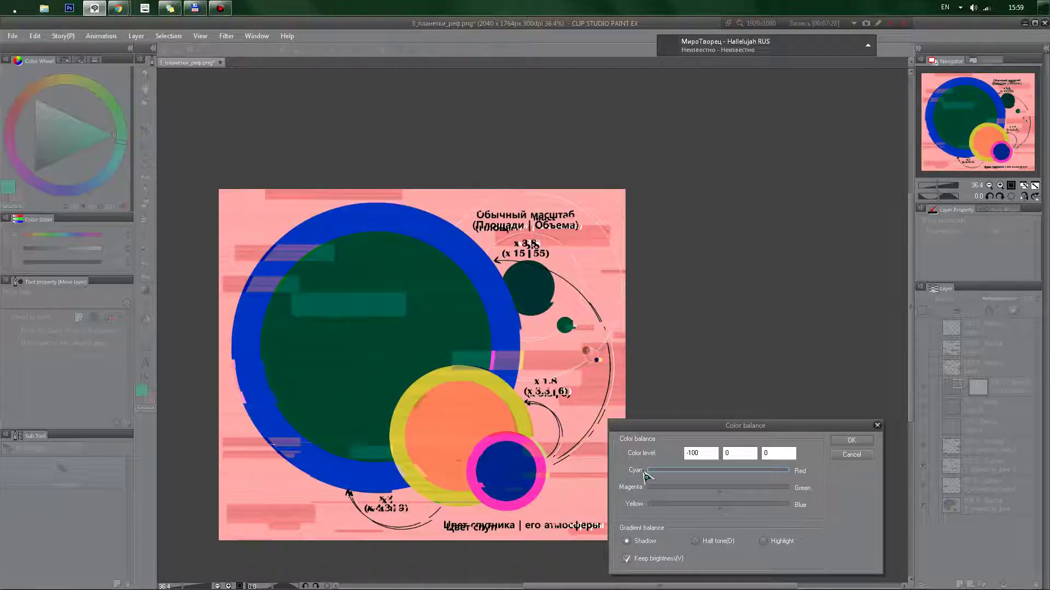
key("Return")
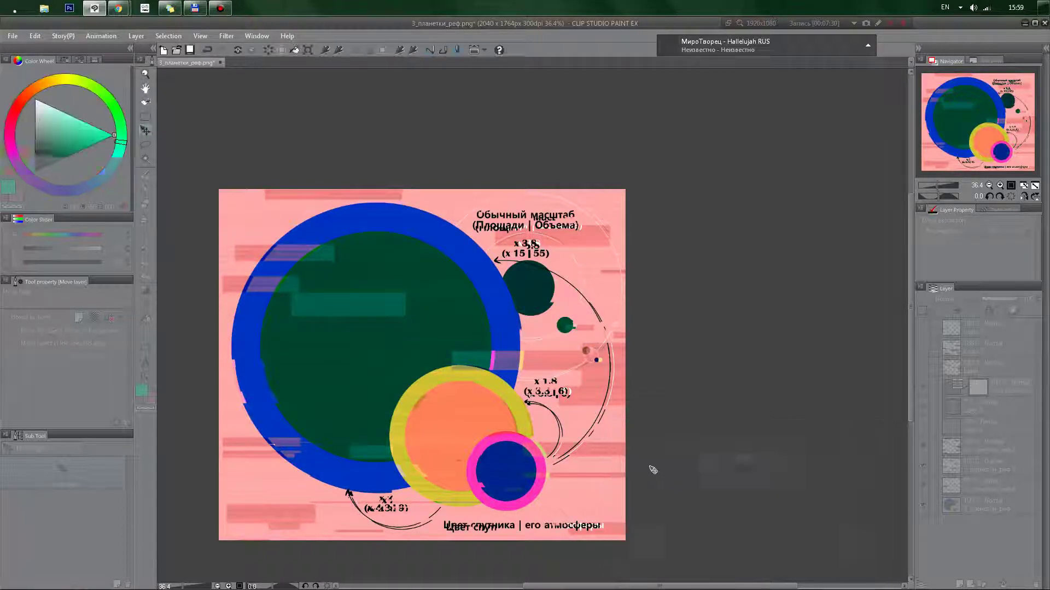
Step: Mask the Color balance layer to the strip shapes of Layer 2 by clearing everything outside their selection, and deselect
left_click(950, 353, "ctrl")
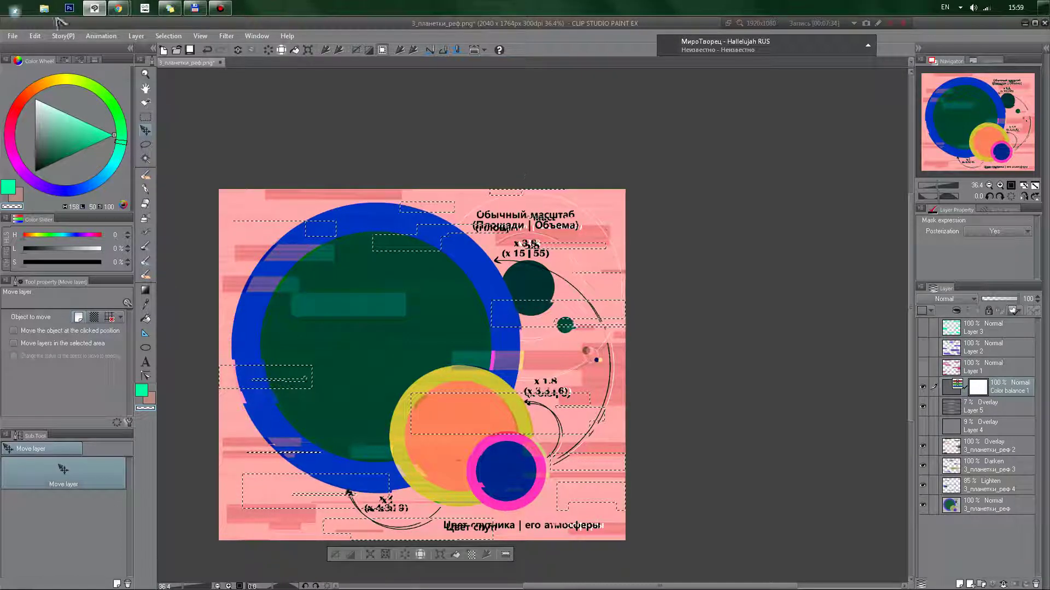
left_click(281, 50)
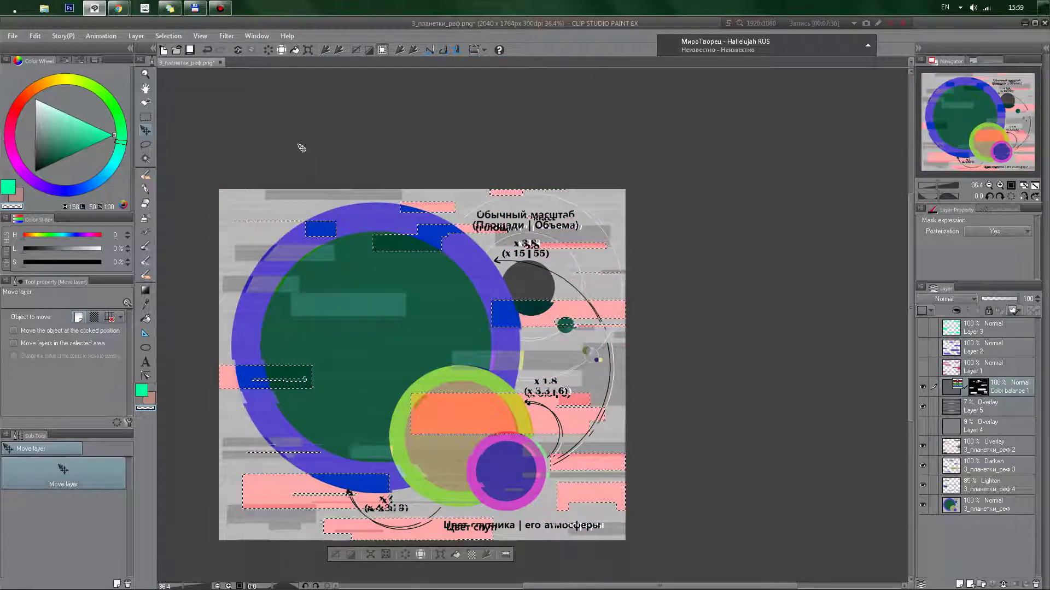
key("ctrl+d")
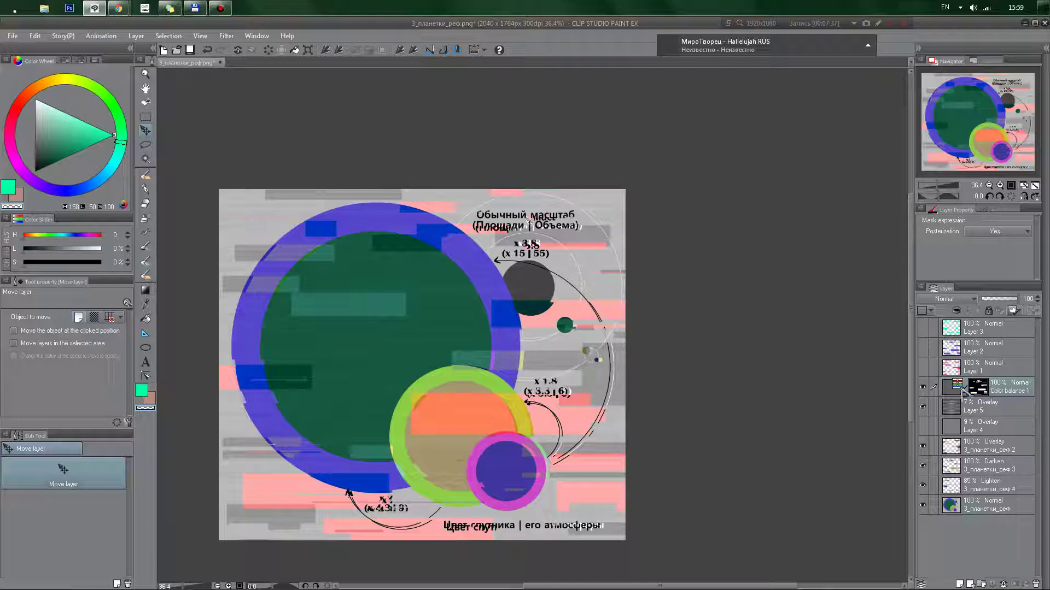
Step: Try shifting the Color balance layer's strip mask across the canvas, and undo the move
left_click_drag(514, 443, 506, 498)
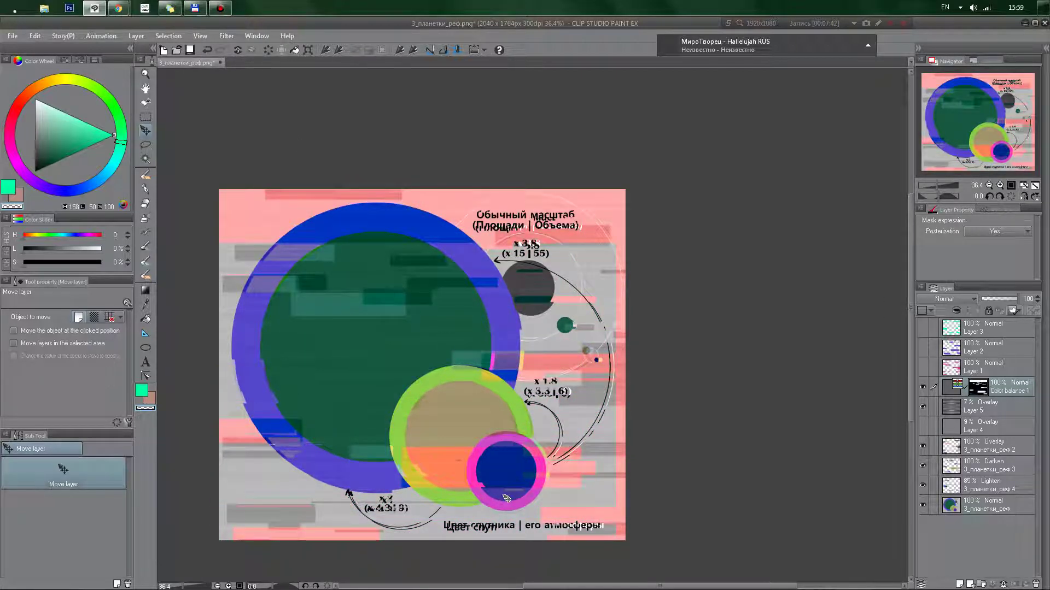
key("ctrl+z")
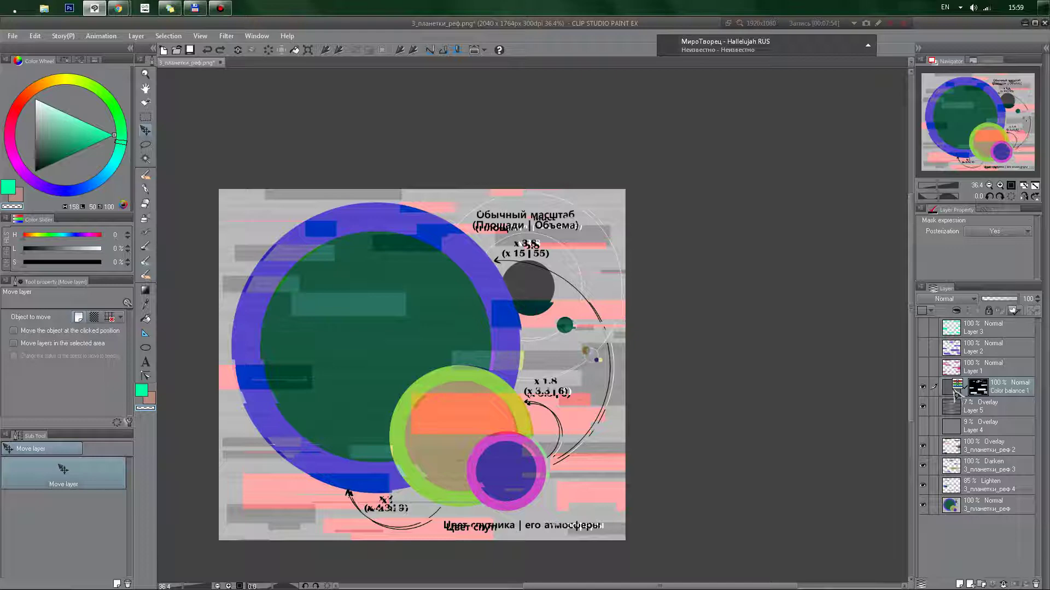
double_click(955, 391)
key("Escape")
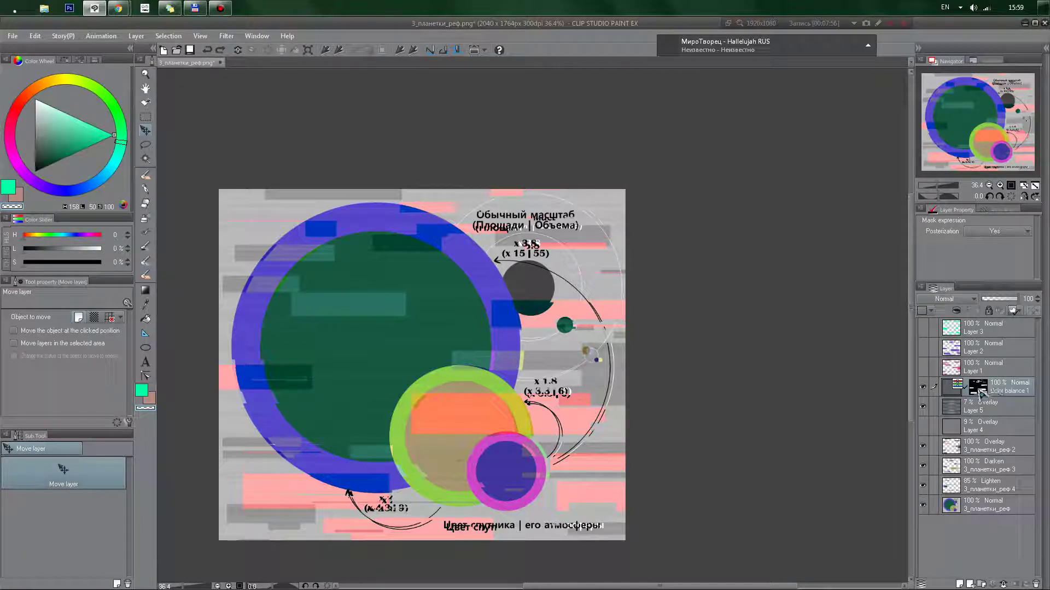
Step: Disable the strip mask on the Color balance layer and reopen its settings to review the half tone, shadow and highlight levels
left_click(978, 390, "shift")
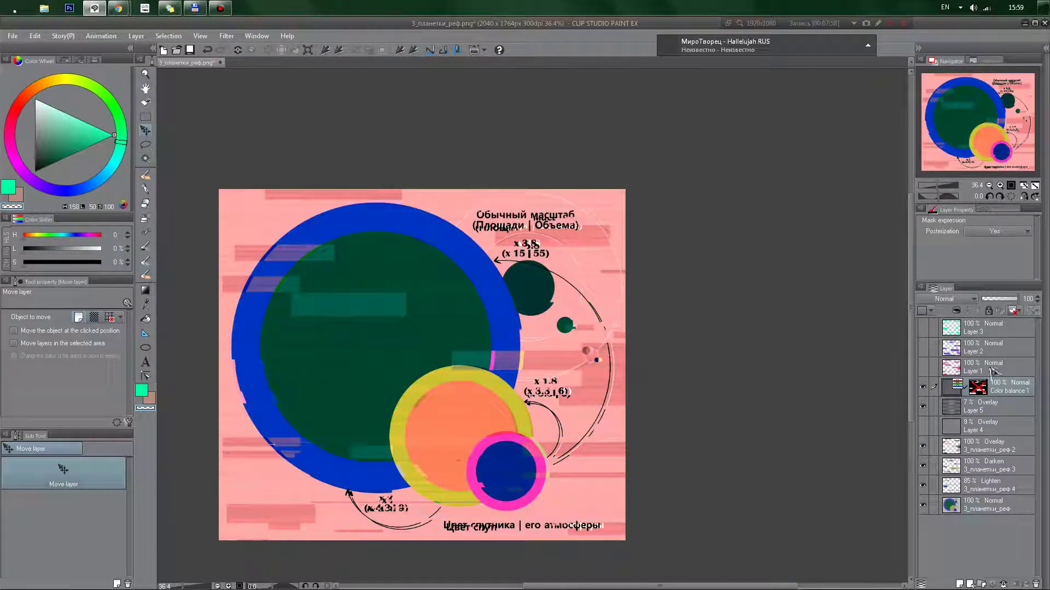
double_click(954, 392)
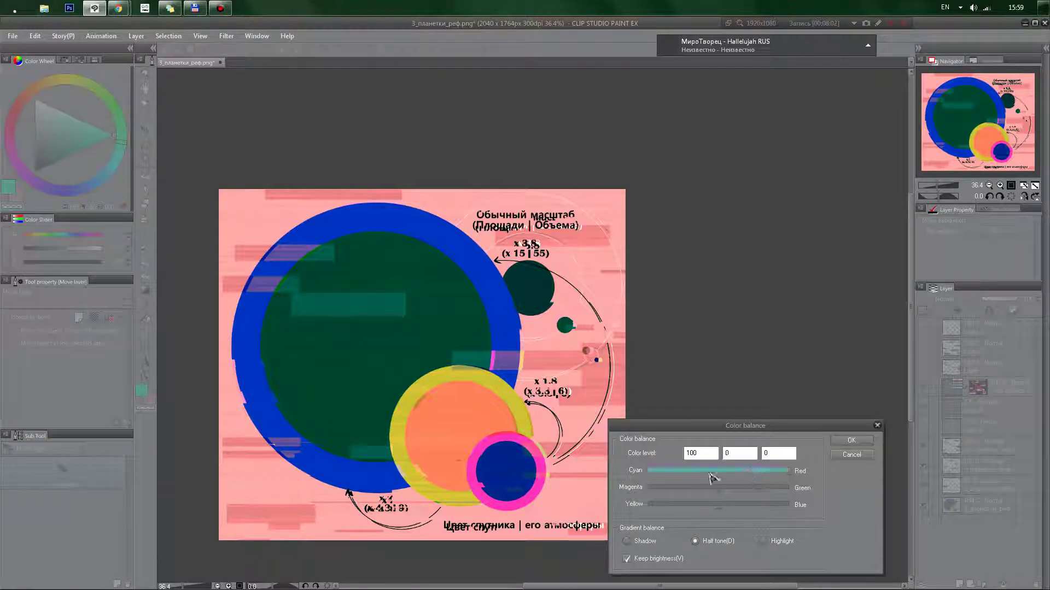
left_click_drag(718, 471, 812, 475)
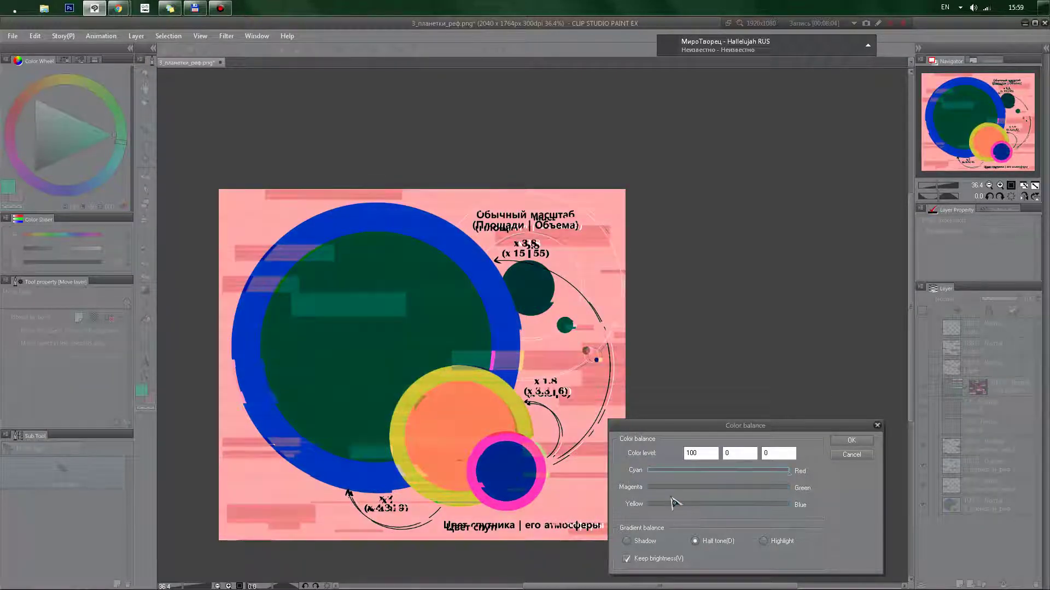
left_click(654, 541)
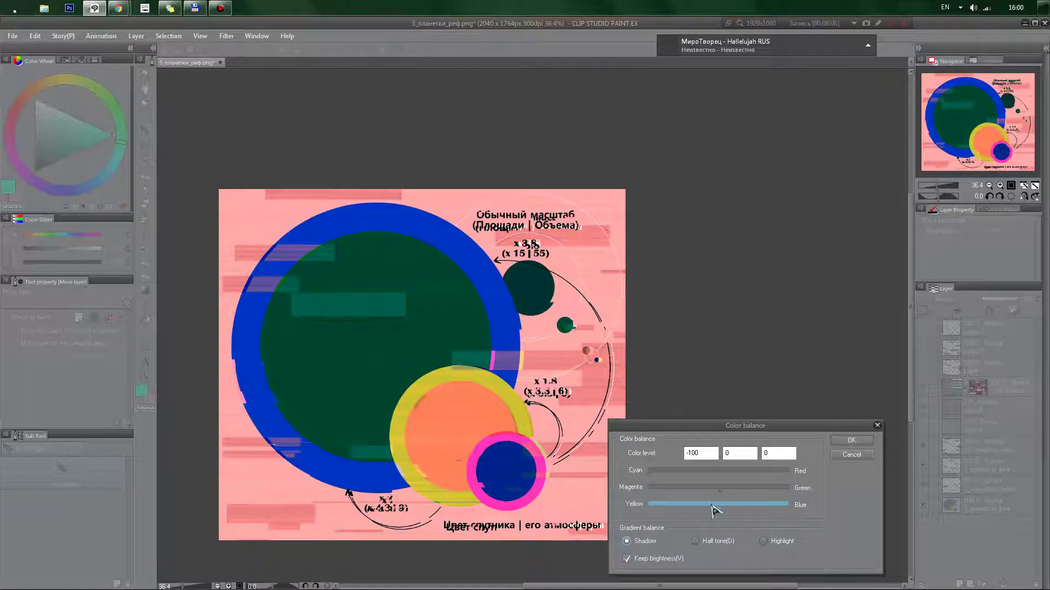
left_click(781, 543)
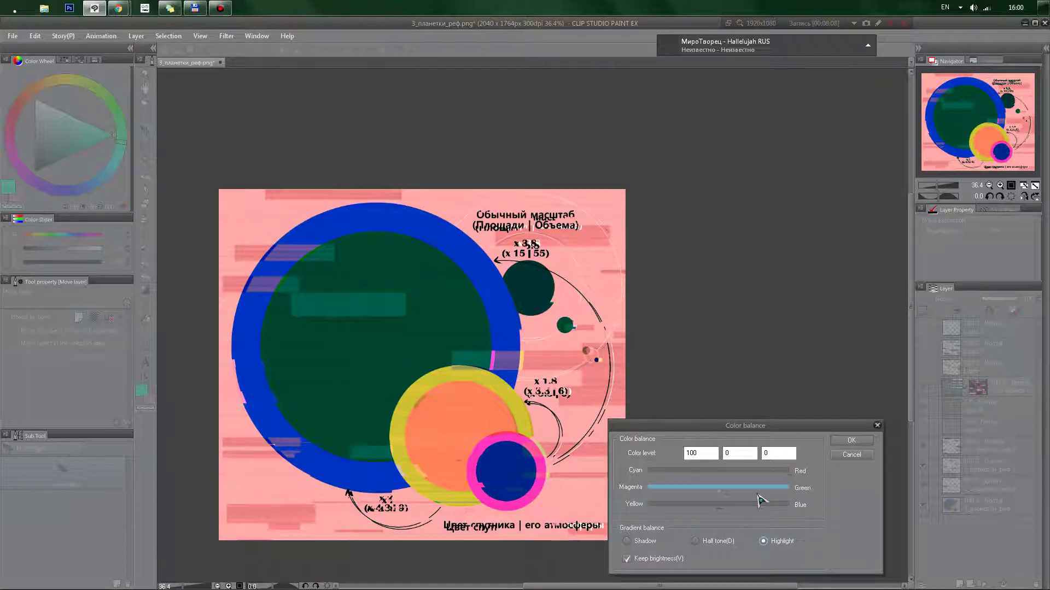
left_click(680, 561)
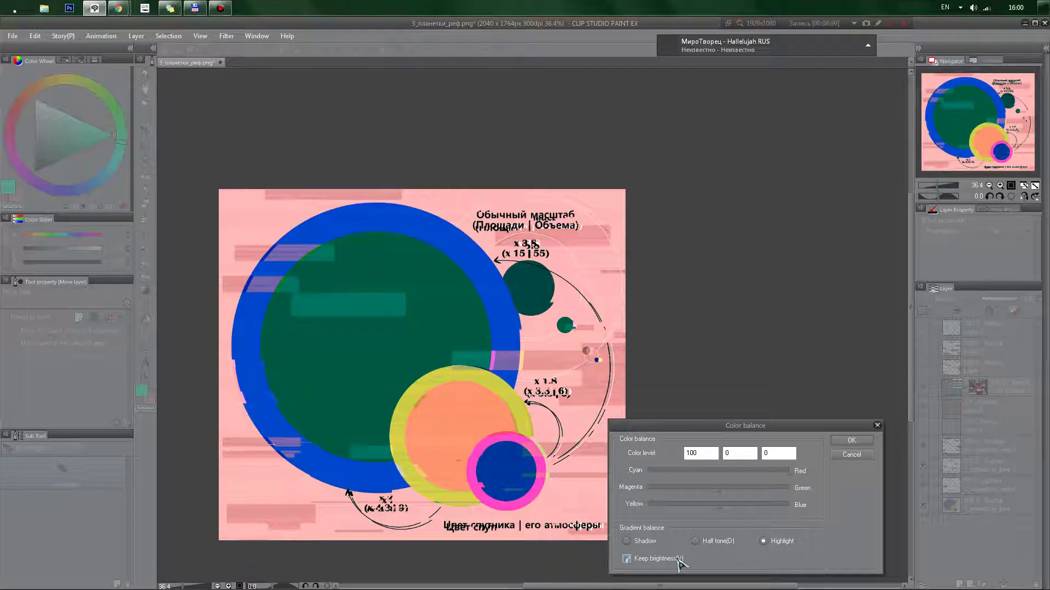
Step: Set the Color balance highlight levels to 0 for magenta-green and -100 for yellow-blue
left_click_drag(717, 490, 645, 492)
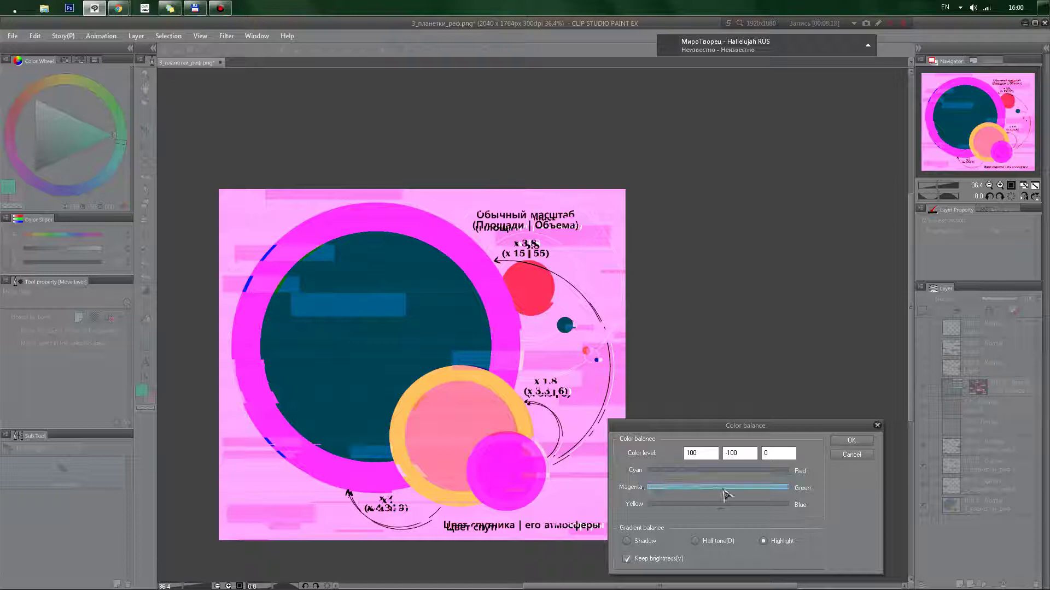
left_click_drag(718, 507, 636, 517)
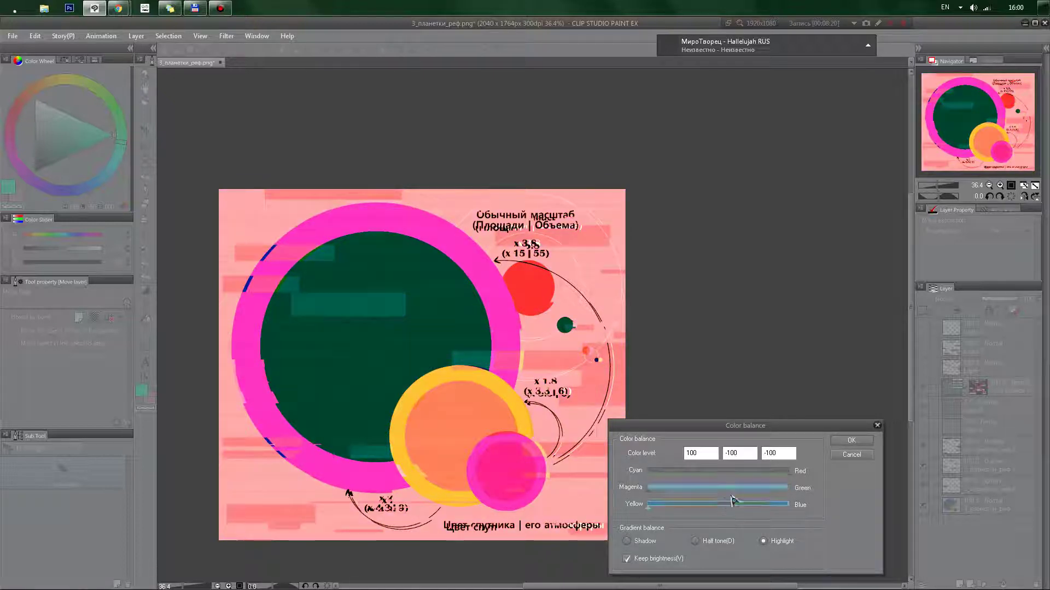
left_click(747, 453)
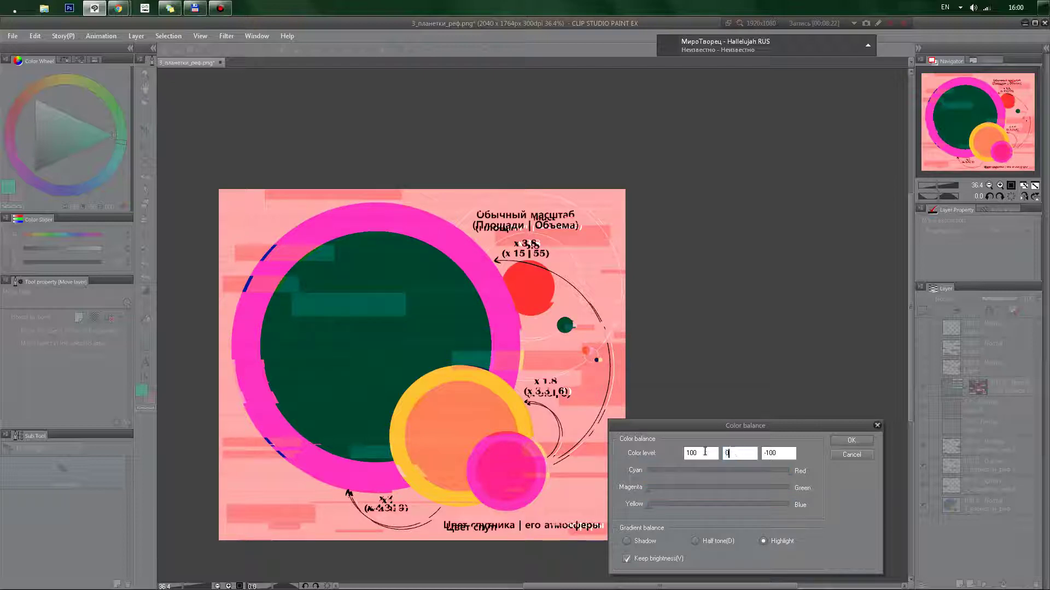
Step: Set the Color balance half tone levels to 100 for cyan-red, -100 for magenta-green and -100 for yellow-blue
left_click(720, 541)
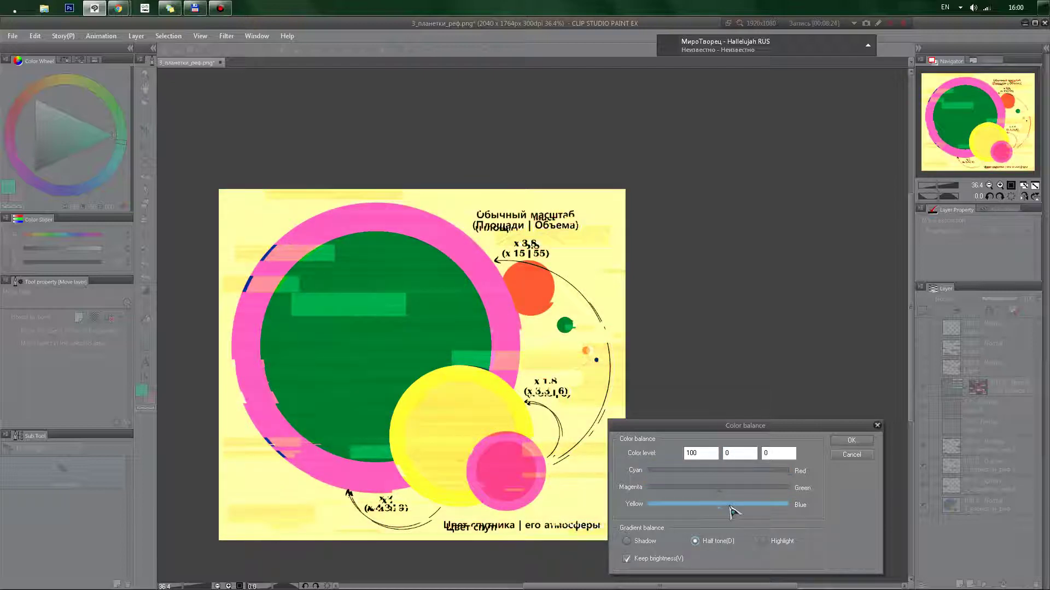
left_click_drag(730, 507, 636, 509)
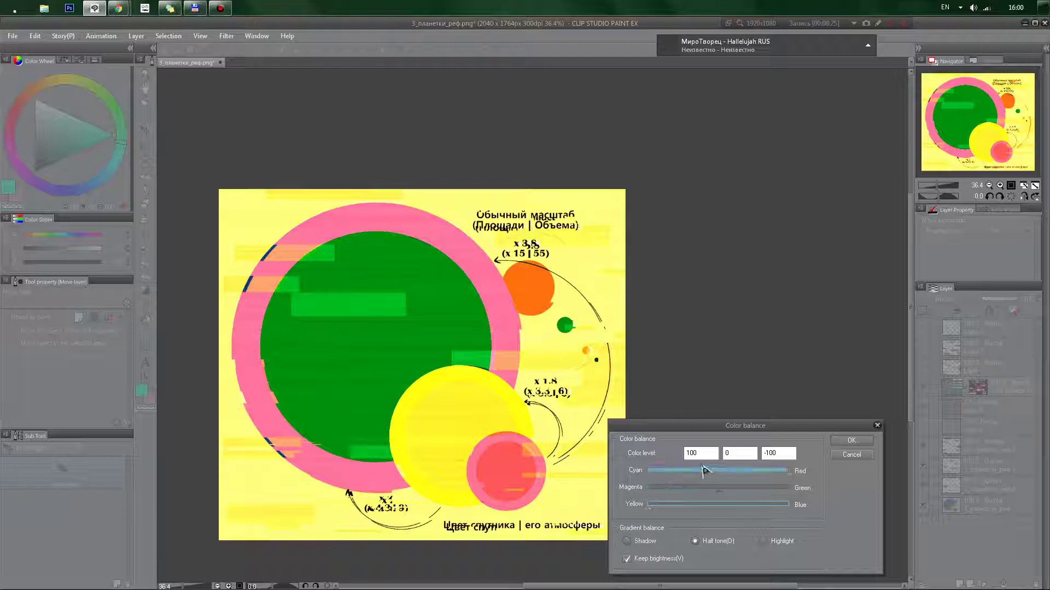
left_click(697, 453)
key("BackSpace")
key("BackSpace")
key("BackSpace")
type("0")
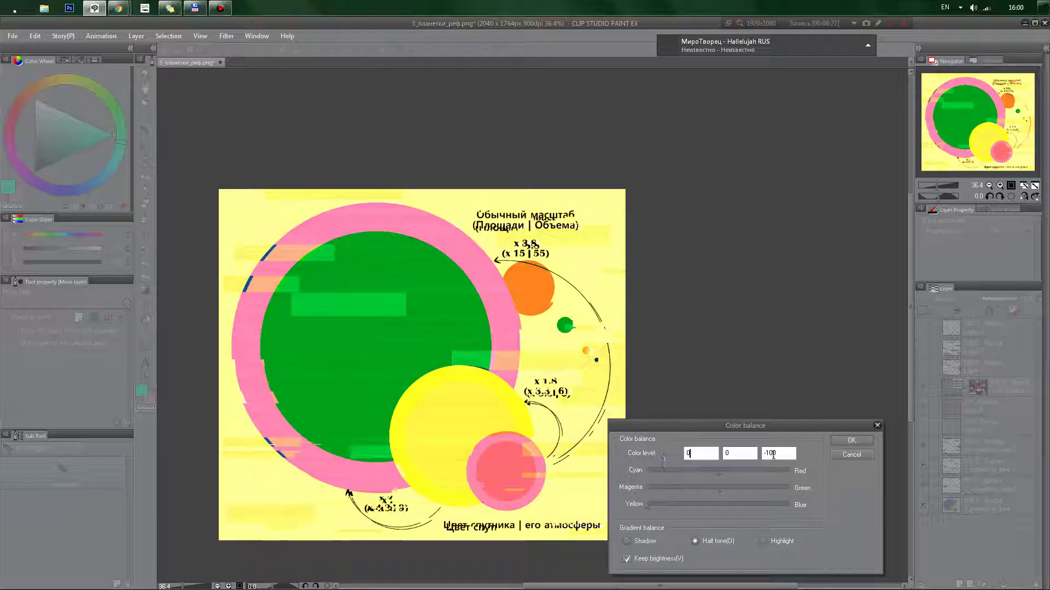
left_click_drag(720, 471, 649, 488)
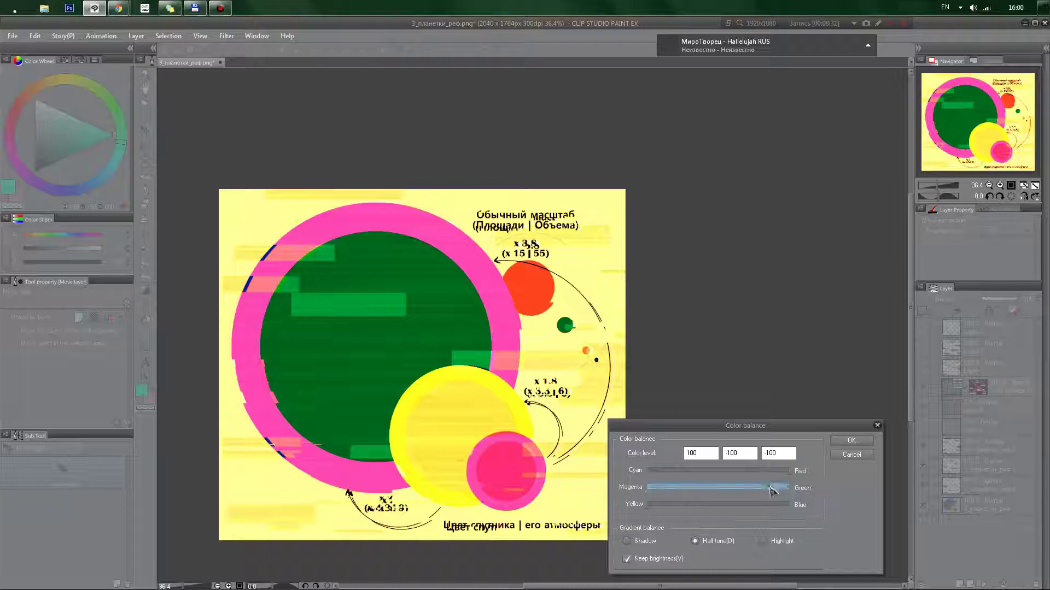
left_click_drag(768, 487, 803, 491)
left_click(788, 504)
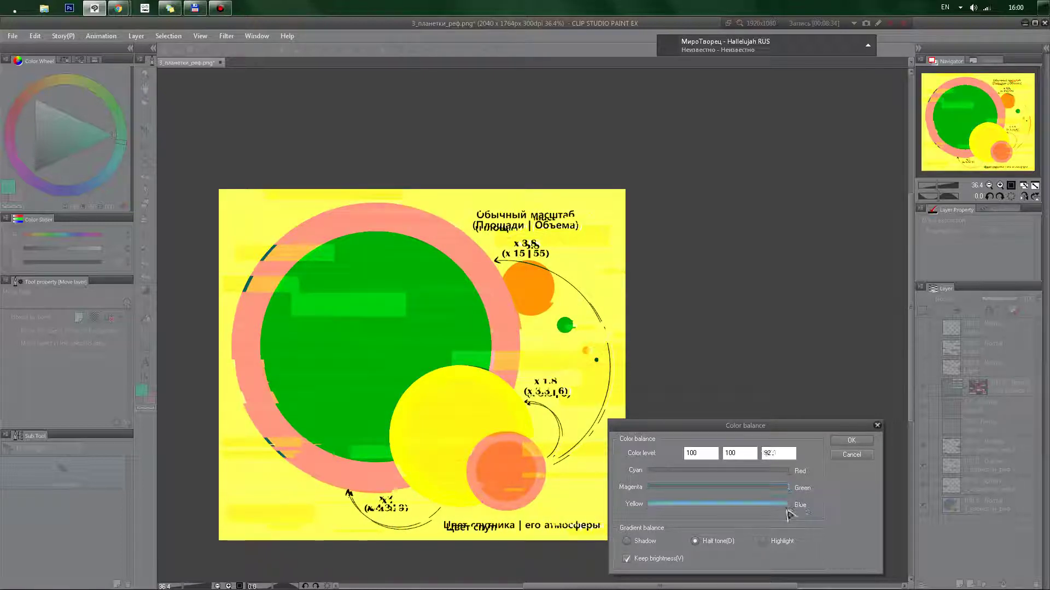
left_click_drag(658, 507, 629, 489)
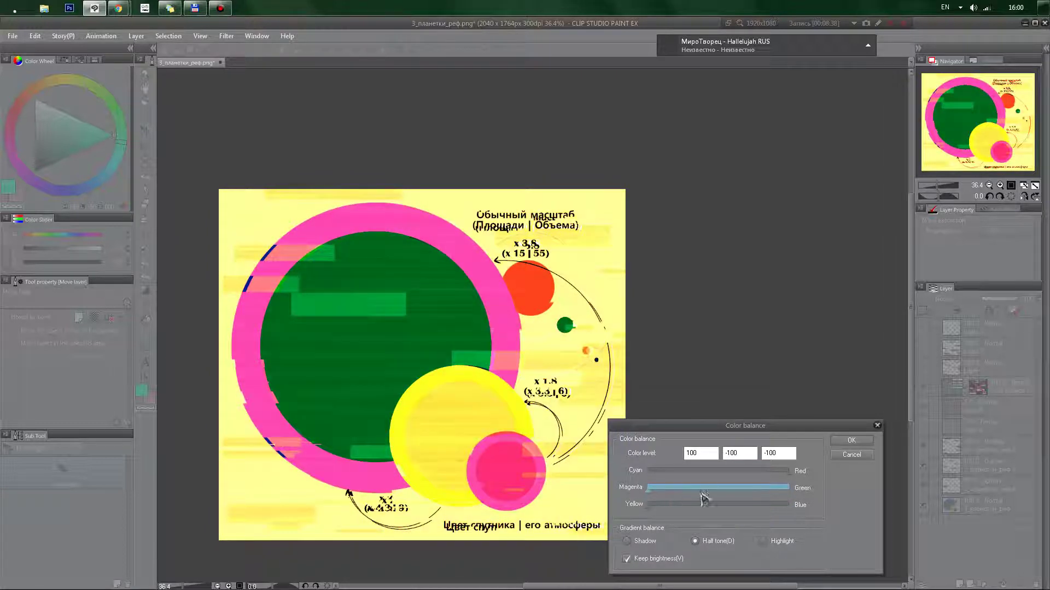
Step: Set the Color balance shadow levels to 100 for magenta-green and 0 for yellow-blue, keeping cyan-red at -100, and apply the settings
left_click(626, 541)
left_click(683, 504)
left_click_drag(684, 507, 820, 511)
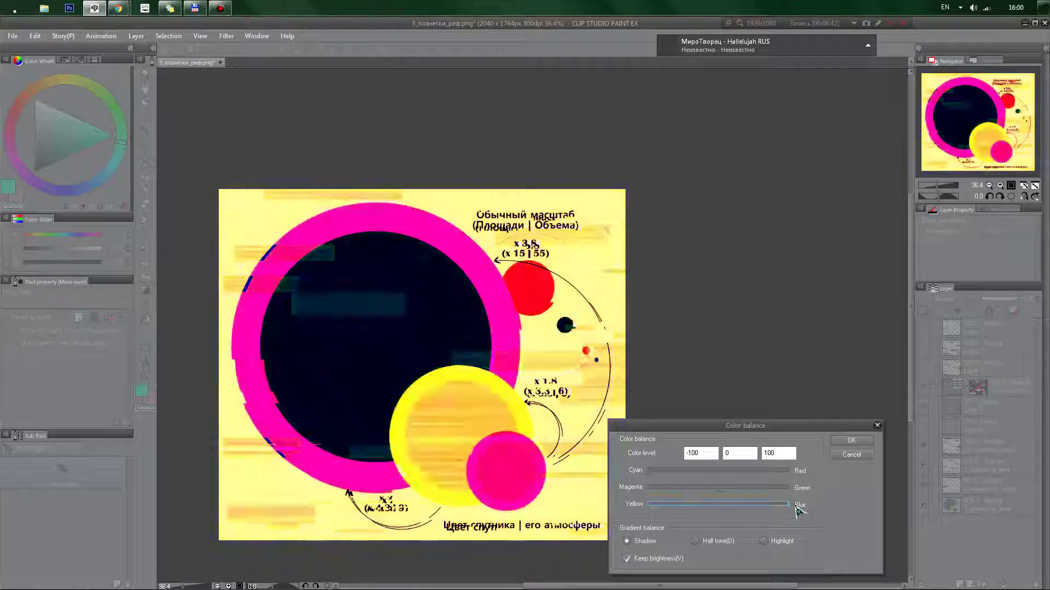
left_click(652, 493)
left_click_drag(650, 492, 625, 500)
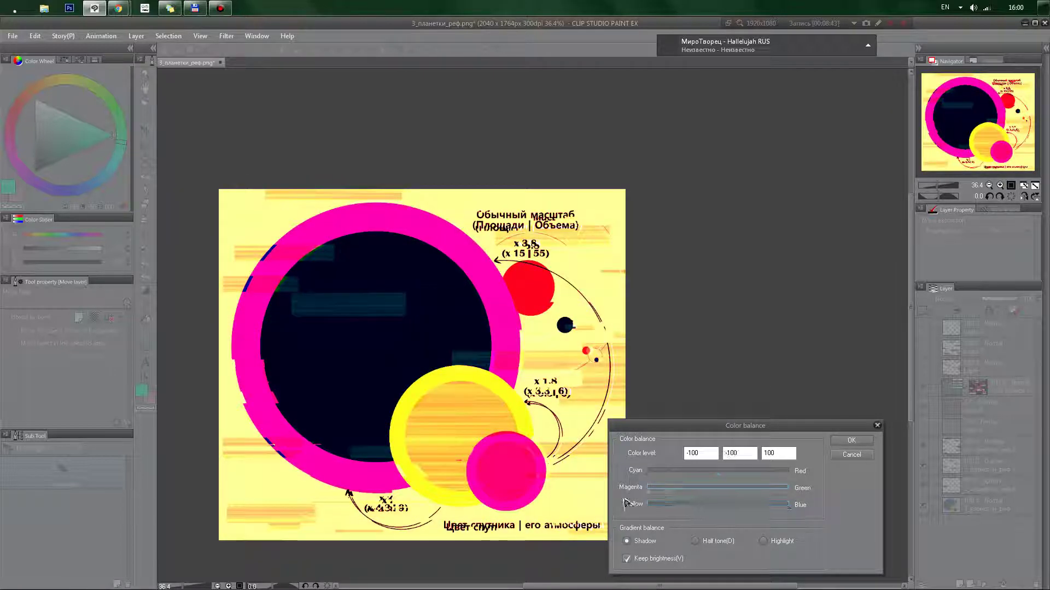
left_click_drag(786, 454, 702, 454)
type("0")
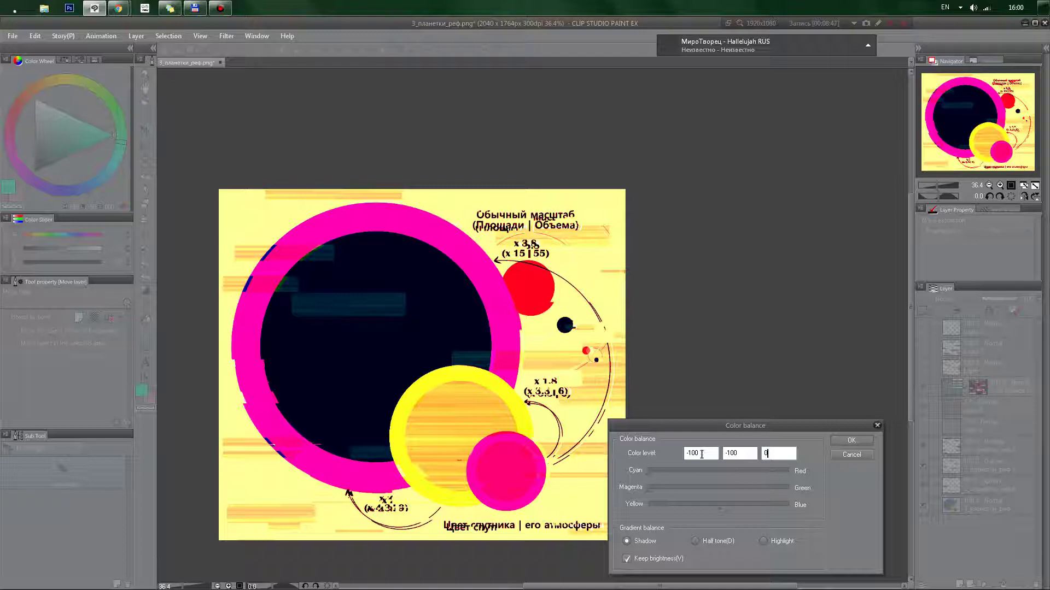
left_click_drag(755, 497, 856, 492)
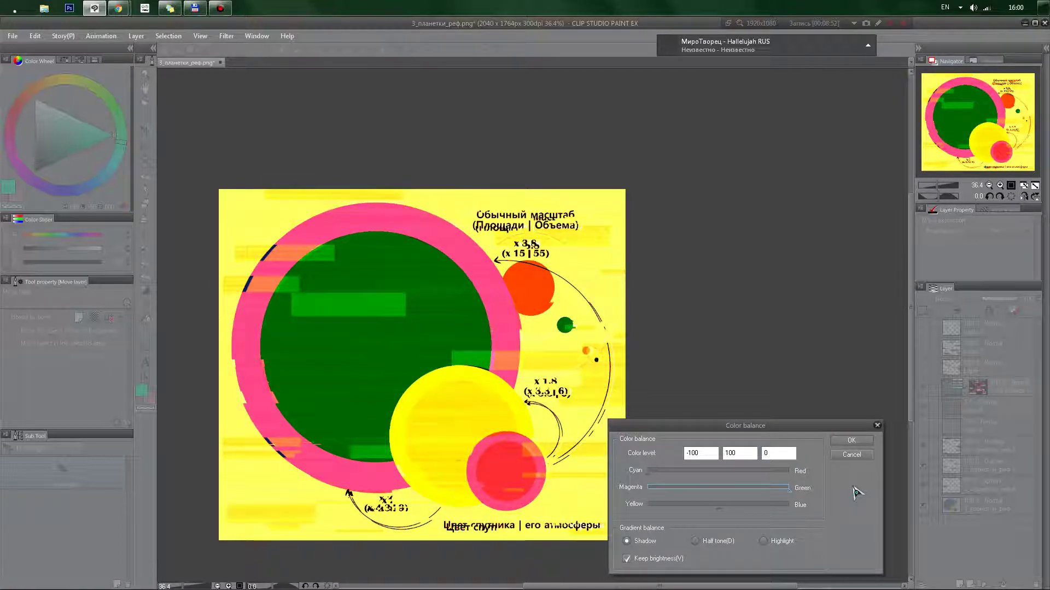
left_click(851, 440)
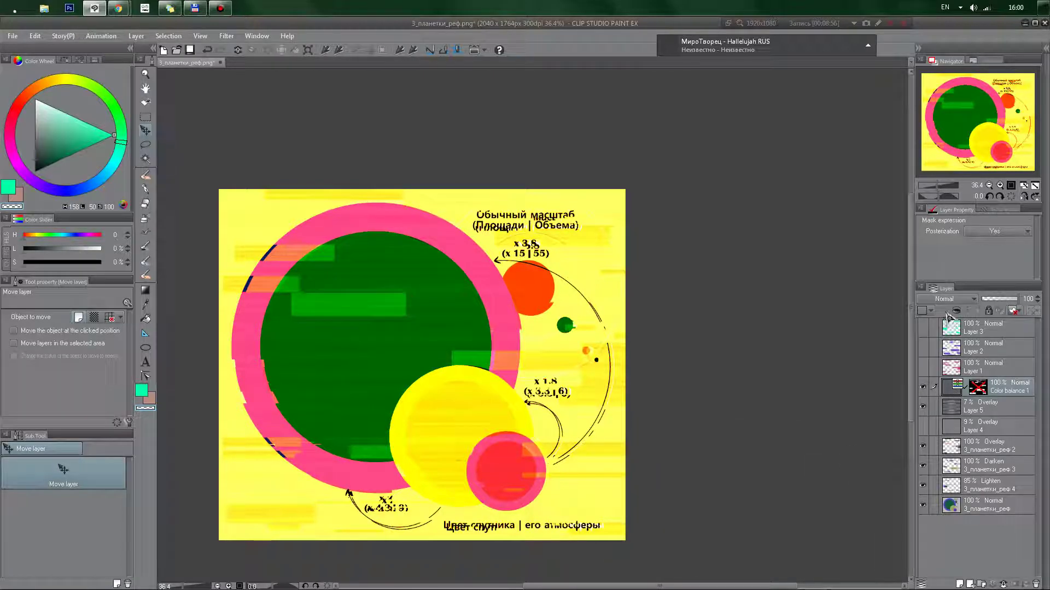
Step: Set the Color balance layer's combine mode to Difference after trying other modes such as Overlay
scroll(949, 301, "down", 5)
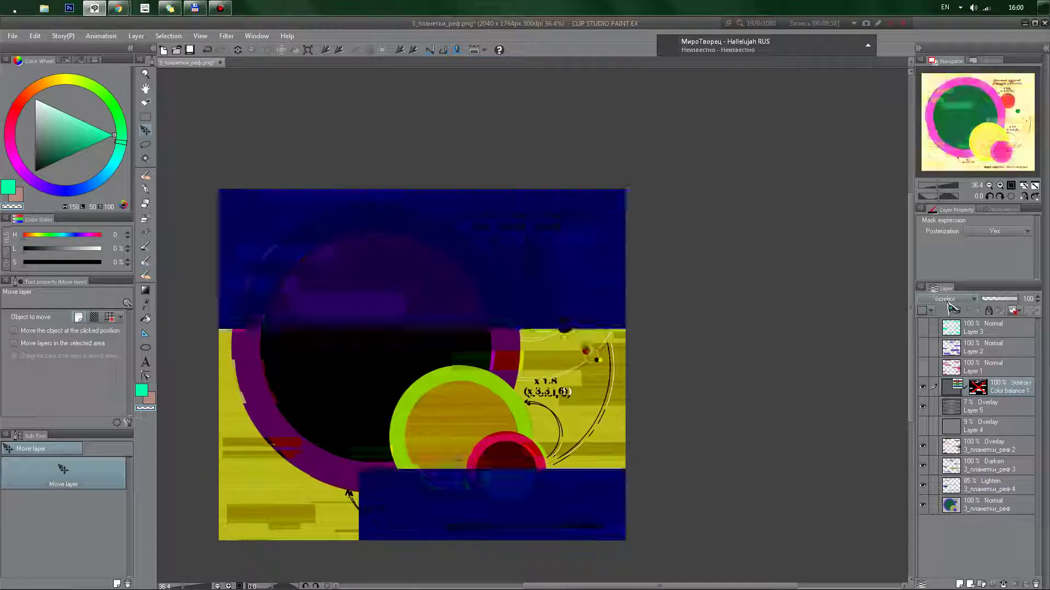
scroll(950, 304, "down", 6)
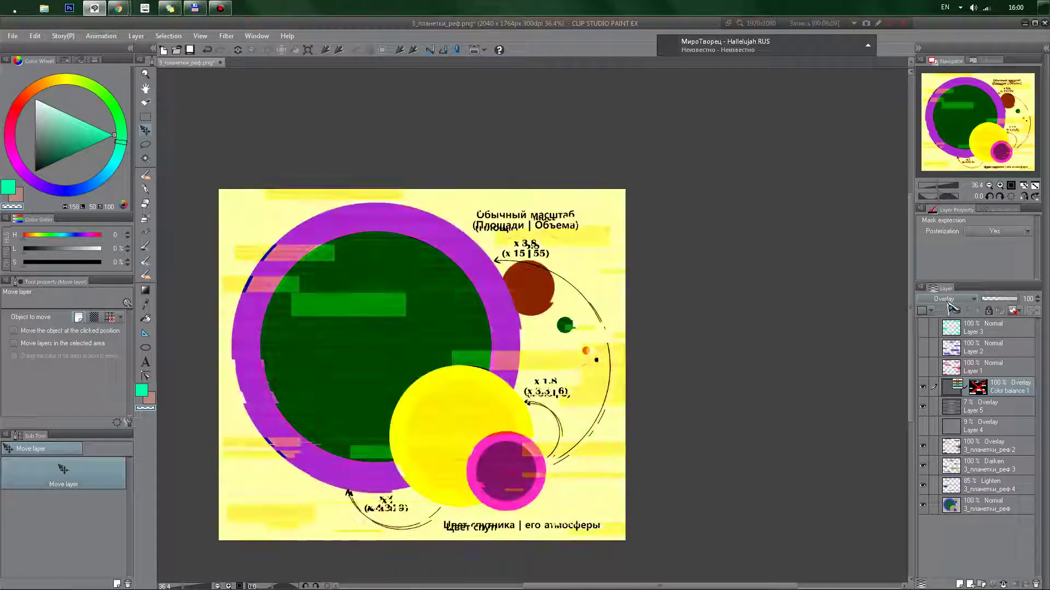
scroll(949, 306, "down", 3)
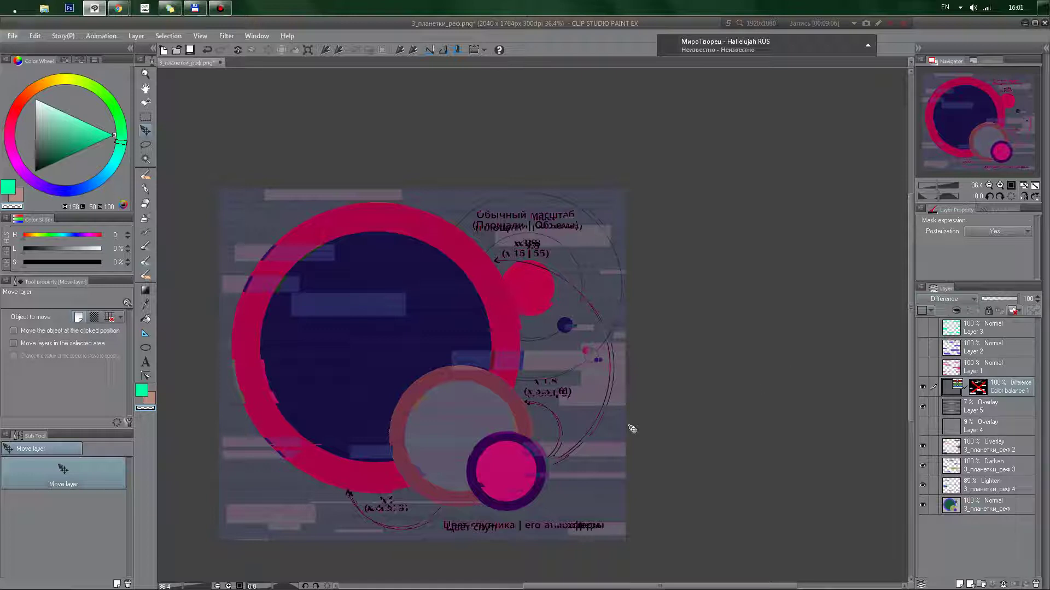
Step: Inspect the glitched heading text up close and duplicate the base diagram layer 3_планетки_реф
left_click_drag(671, 417, 752, 387)
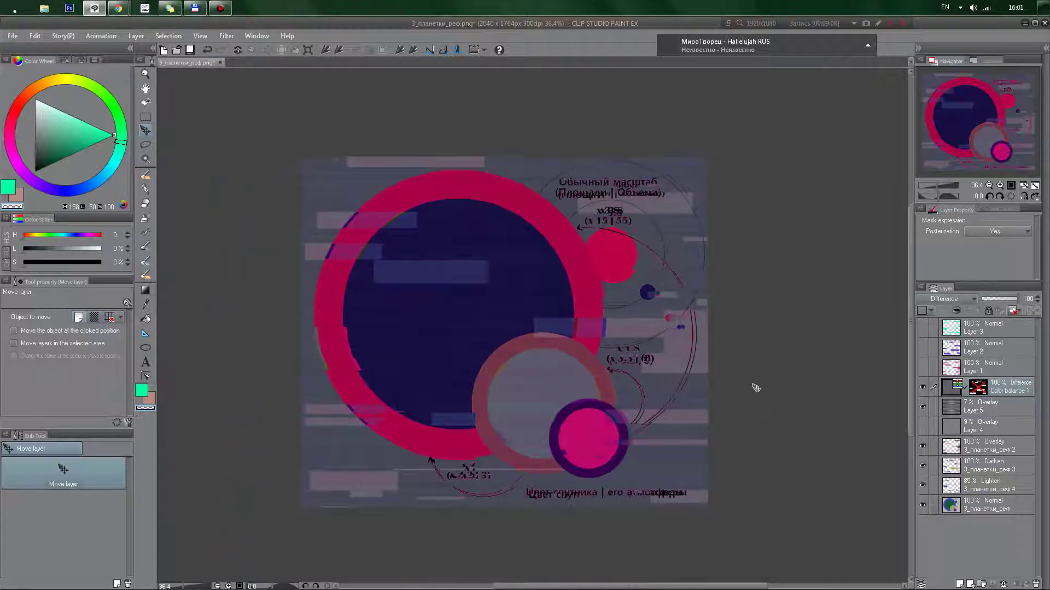
scroll(752, 383, "up", 1)
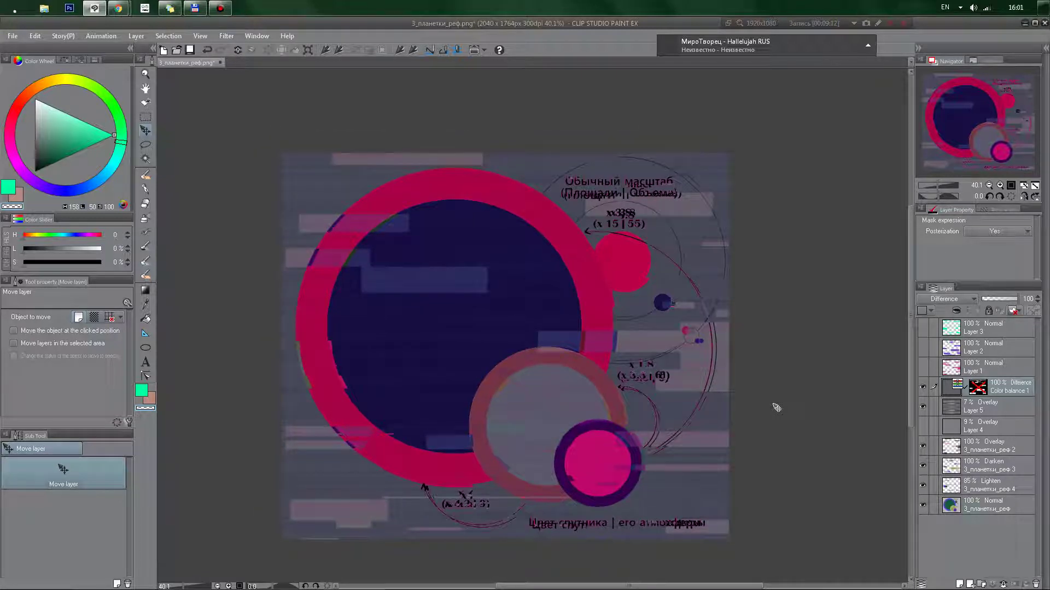
scroll(776, 368, "up", 4)
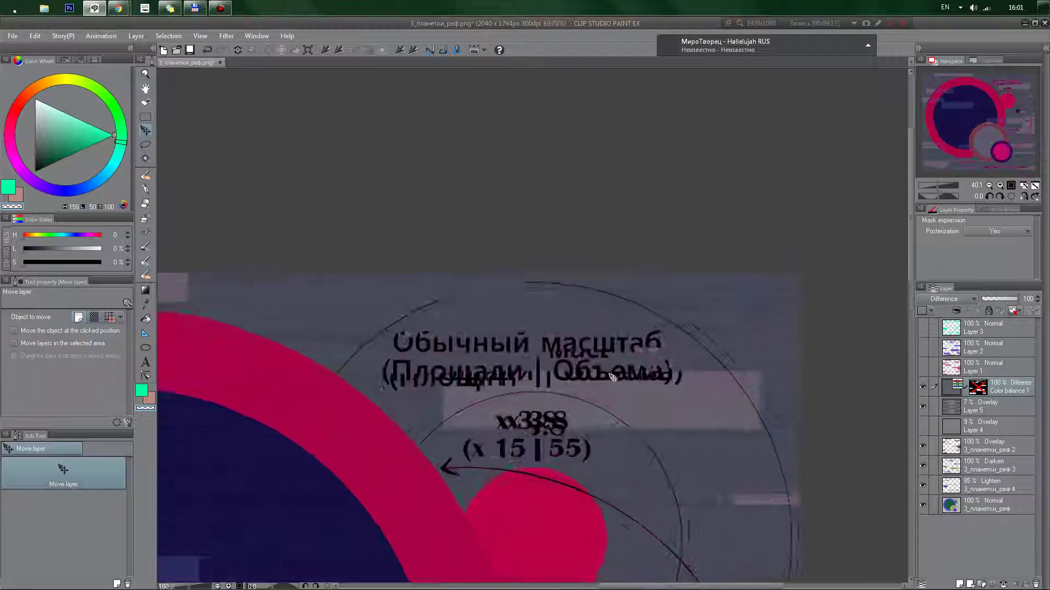
scroll(613, 377, "up", 2)
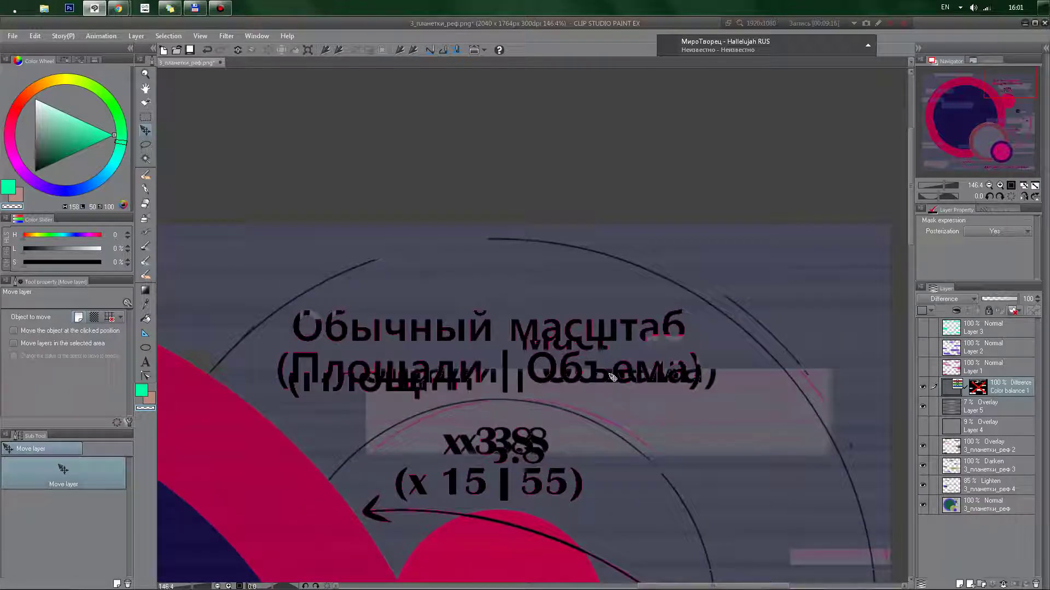
left_click(998, 511)
left_click(237, 50)
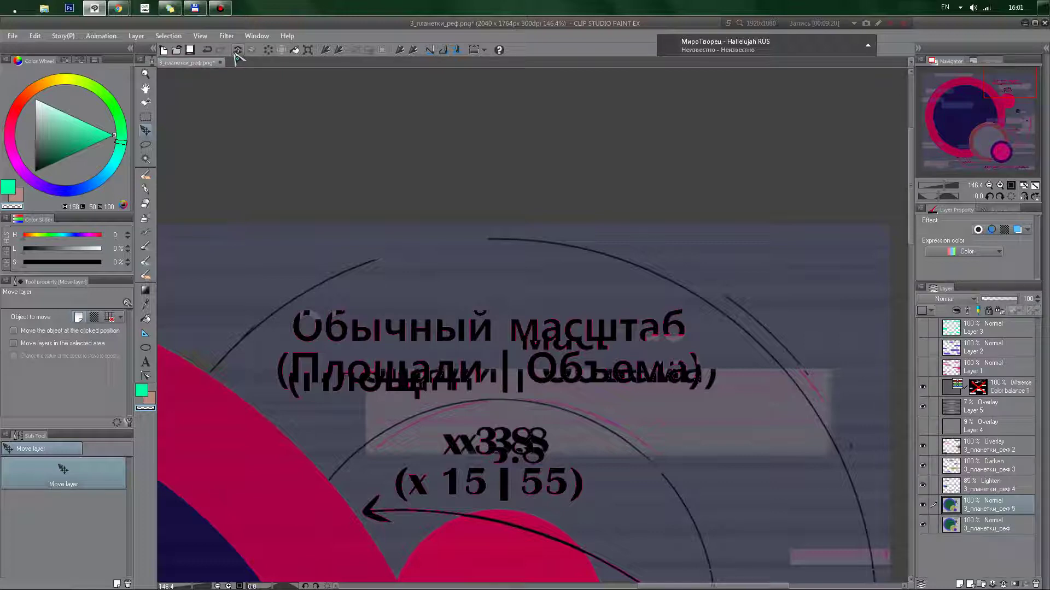
Step: Set the duplicated base layer's combine mode to Screen after trying Multiply, Subtract and Lighten, and hide the Color balance layer
left_click_drag(604, 375, 562, 326)
scroll(925, 299, "down", 2)
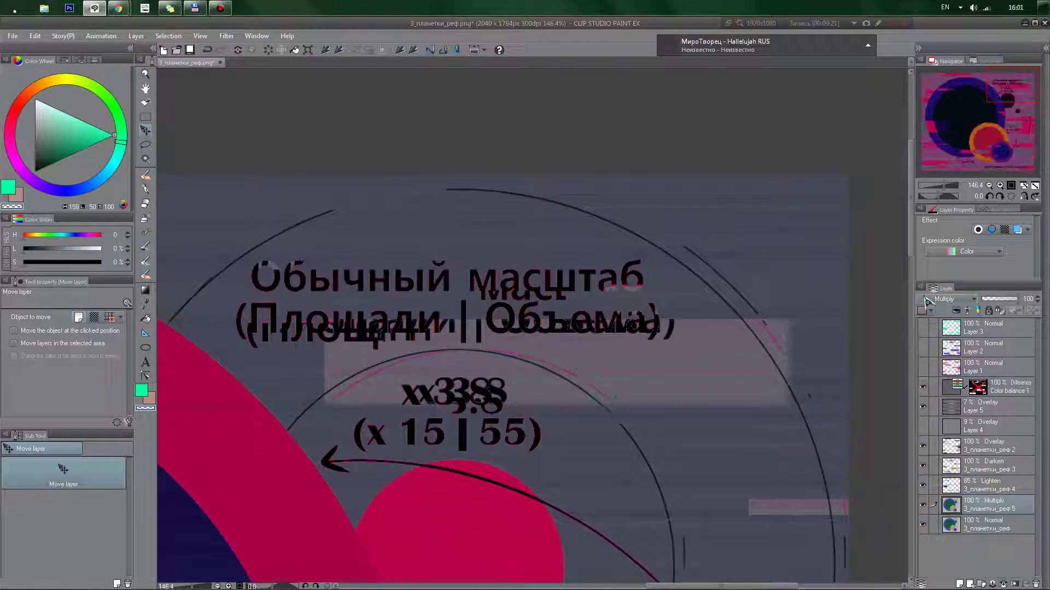
scroll(926, 301, "down", 3)
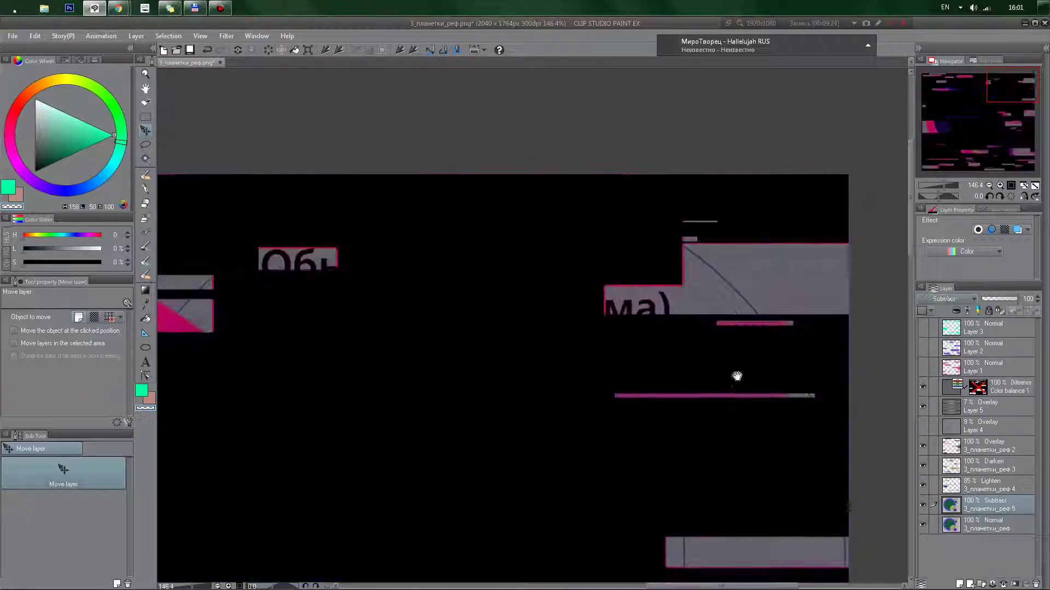
scroll(694, 326, "down", 5)
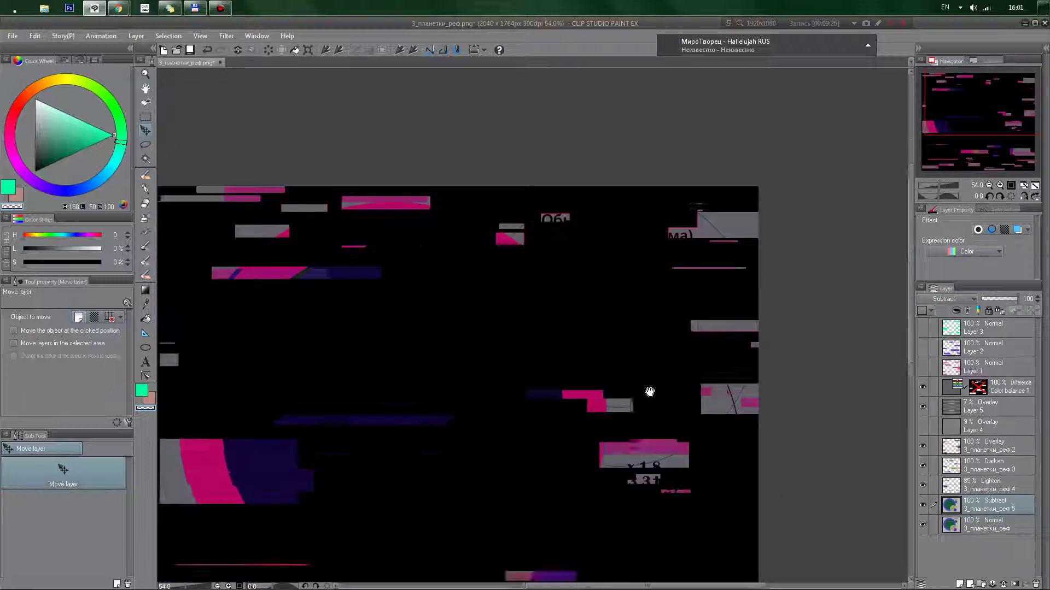
scroll(650, 392, "down", 2)
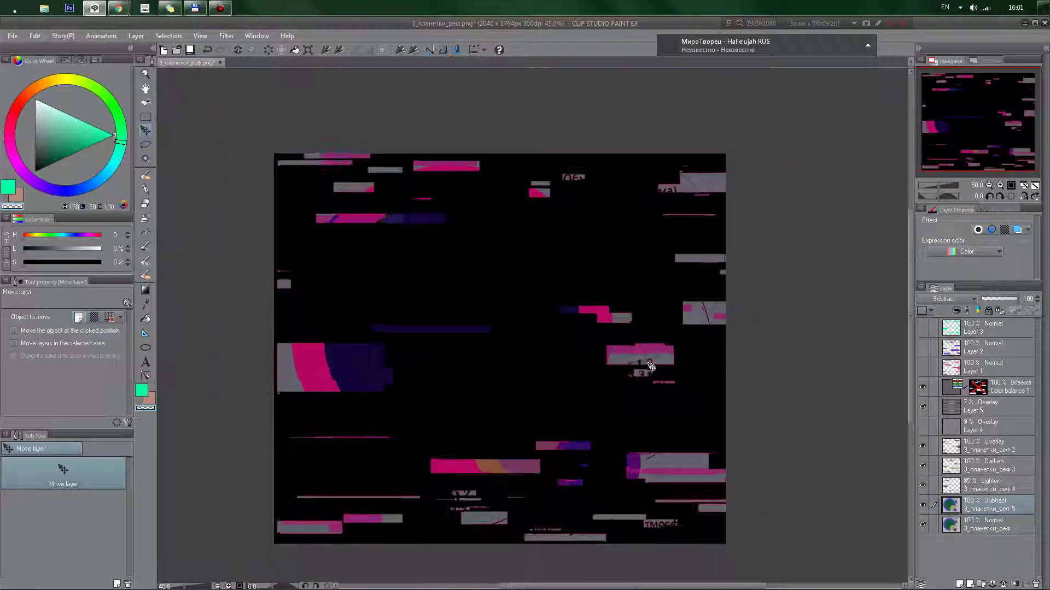
scroll(645, 386, "down", 1)
scroll(950, 301, "down", 2)
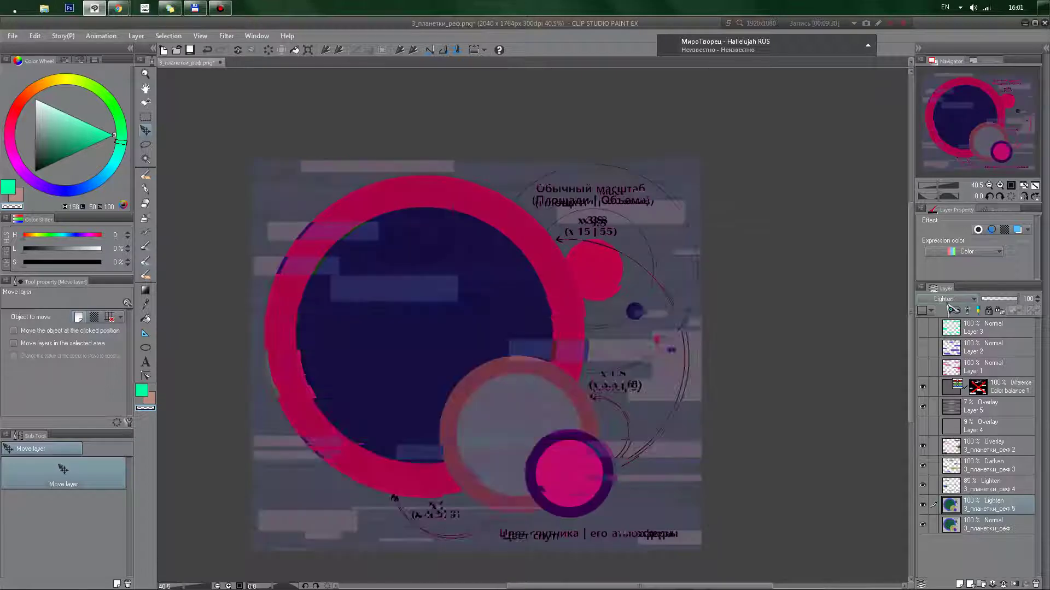
scroll(950, 307, "down", 1)
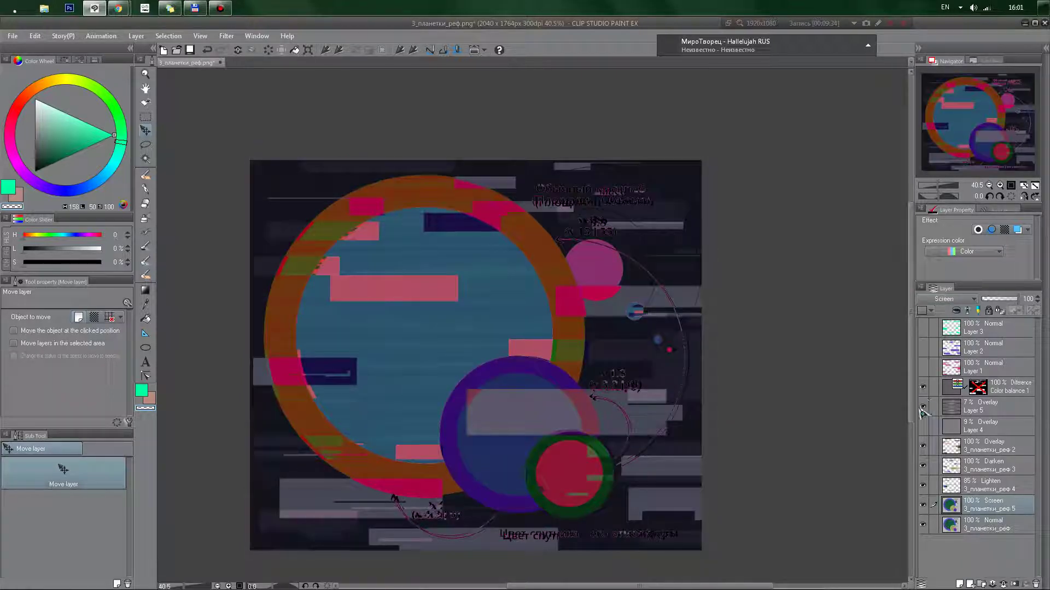
left_click(923, 389)
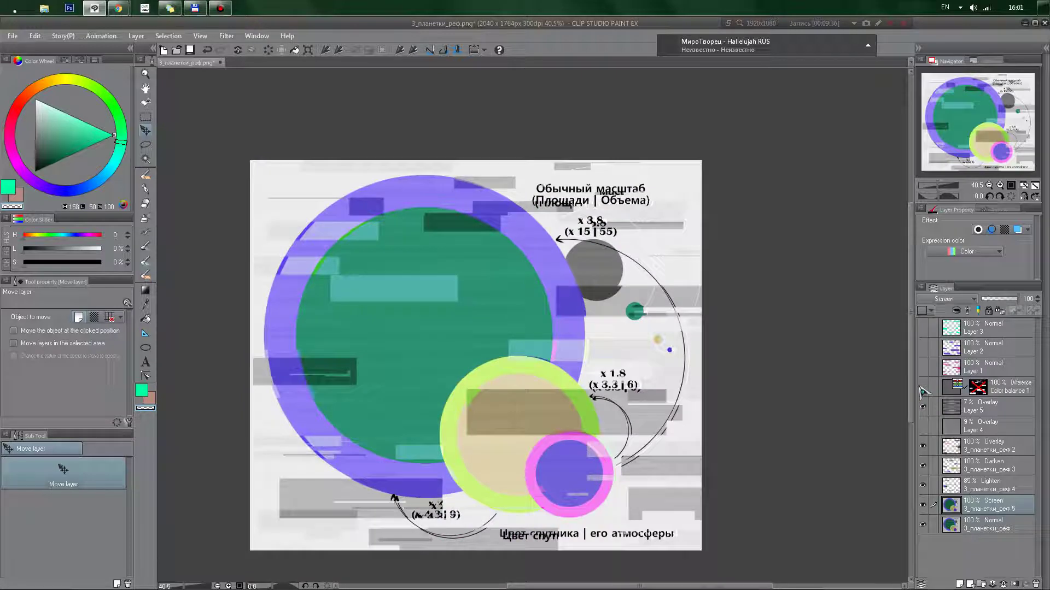
Step: Show the Color balance layer and set the duplicated base layer's combine mode to Overlay after trying Add (Glow) and Soft light
left_click(923, 388)
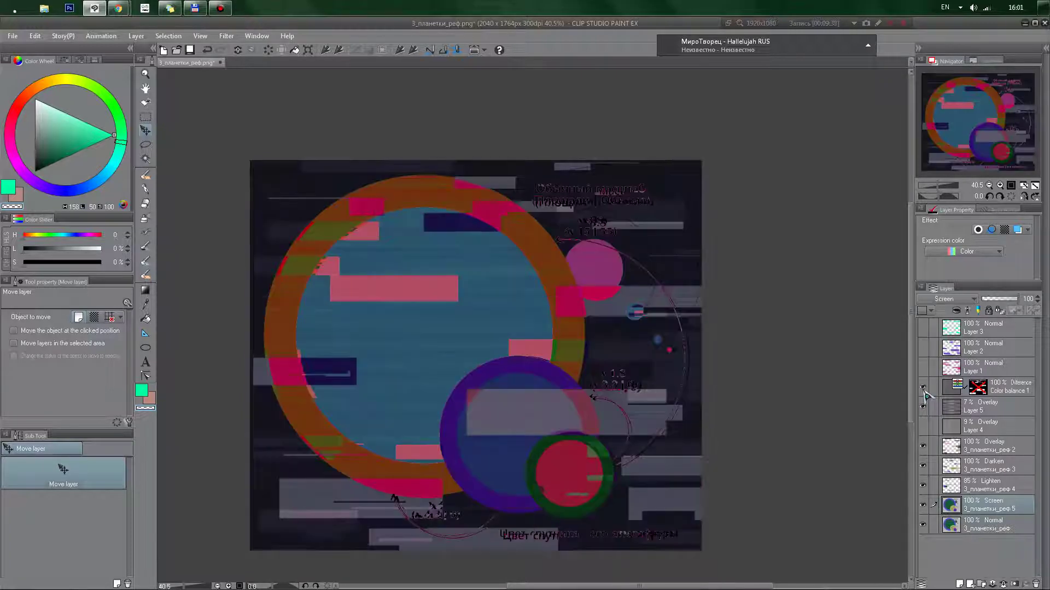
scroll(964, 304, "down", 3)
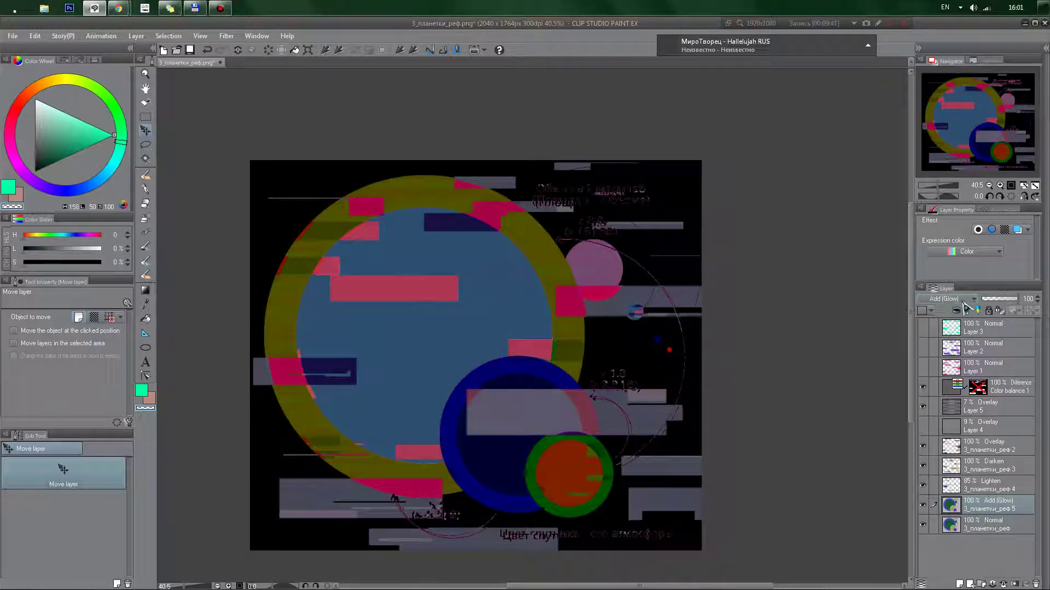
scroll(965, 305, "down", 2)
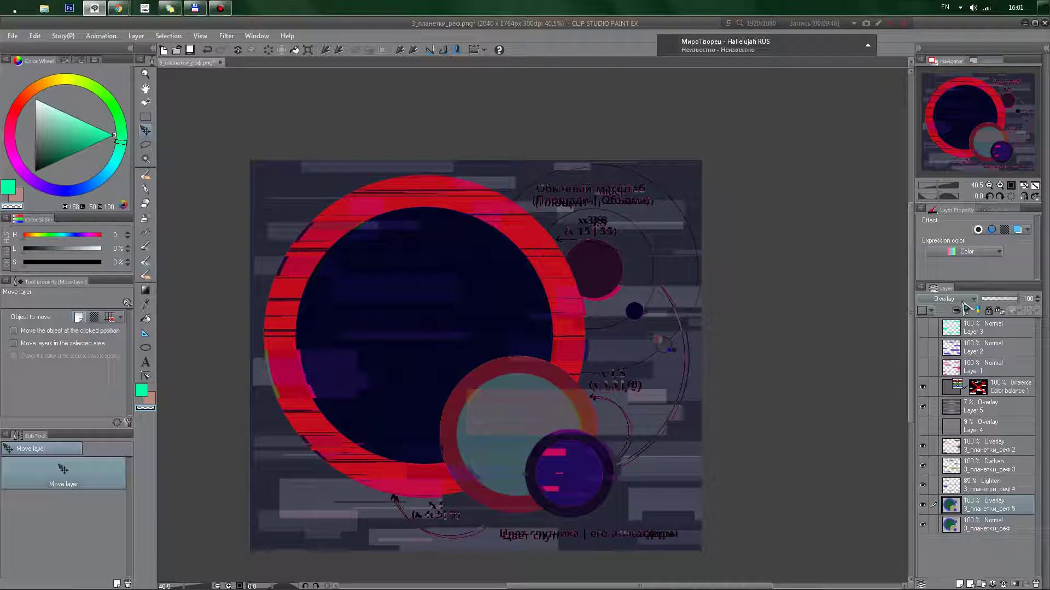
scroll(954, 305, "down", 1)
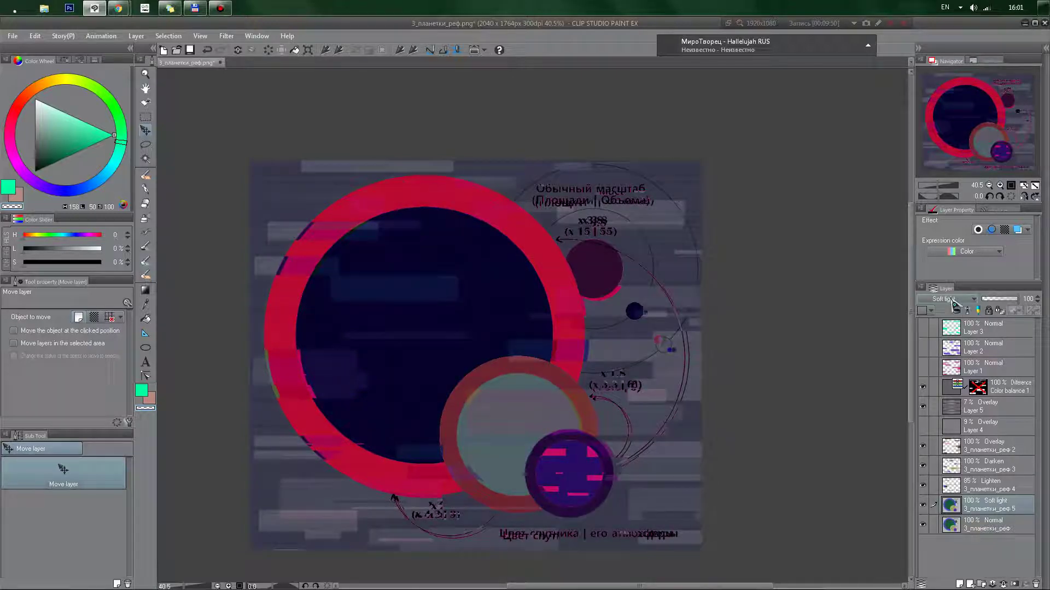
scroll(954, 305, "up", 1)
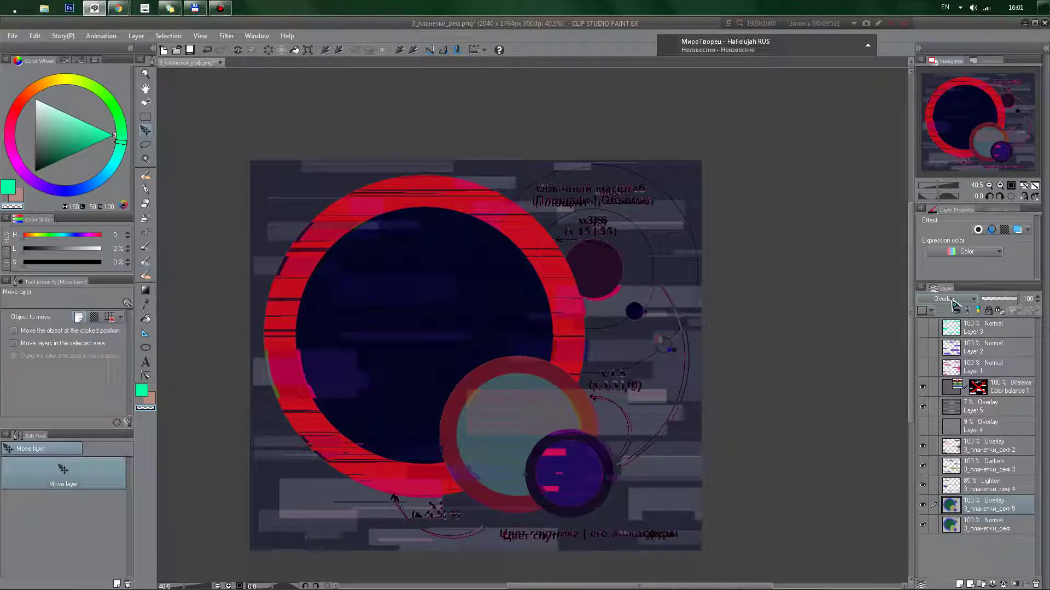
Step: Compare the diagram with the Color balance layer on and off, and examine the small planets, labels, arrows and rings up close
scroll(673, 375, "up", 4)
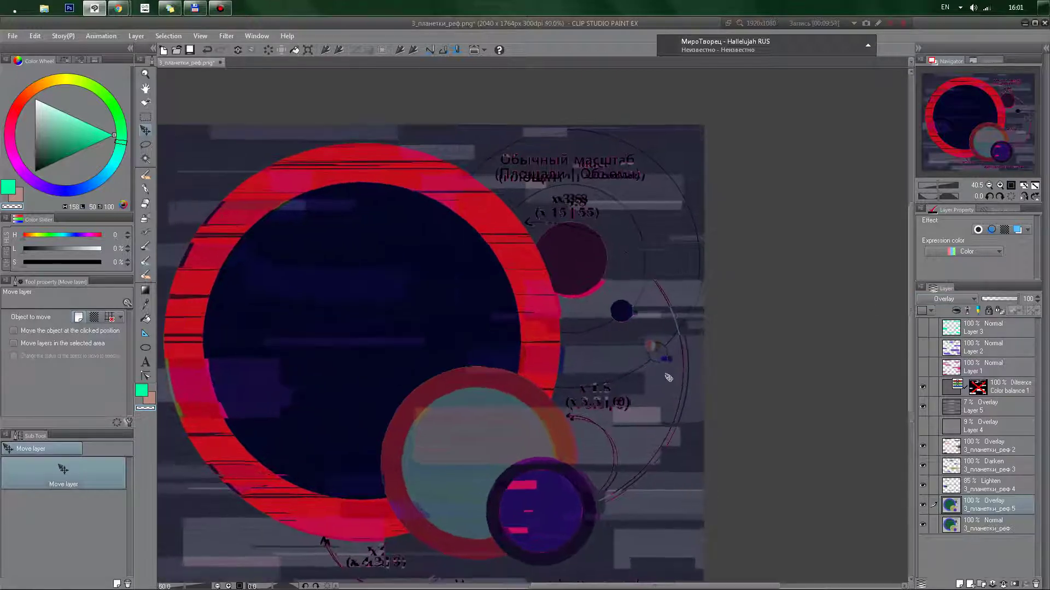
scroll(689, 374, "up", 2)
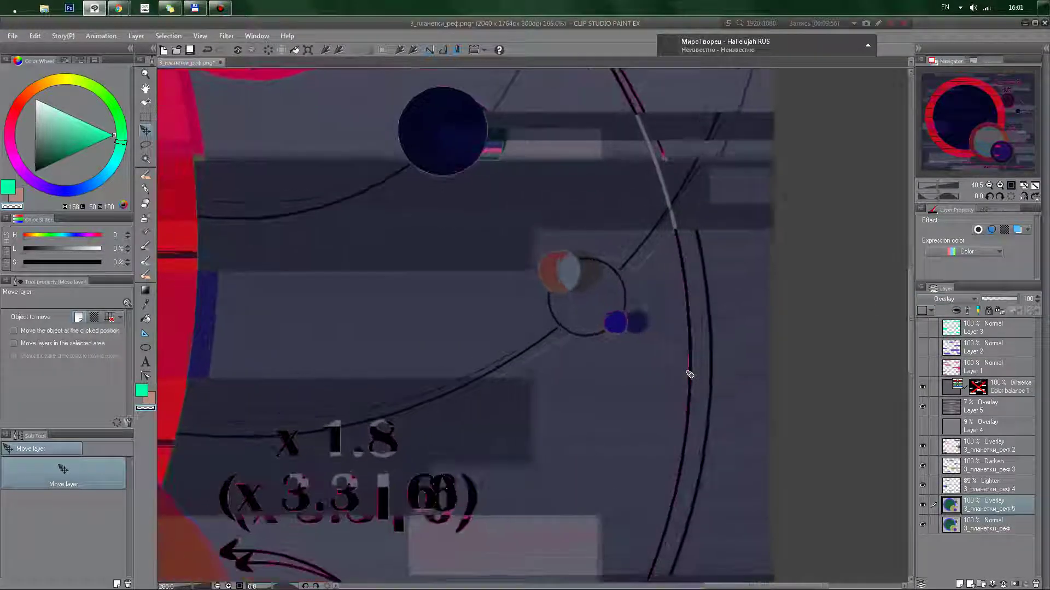
left_click(923, 388)
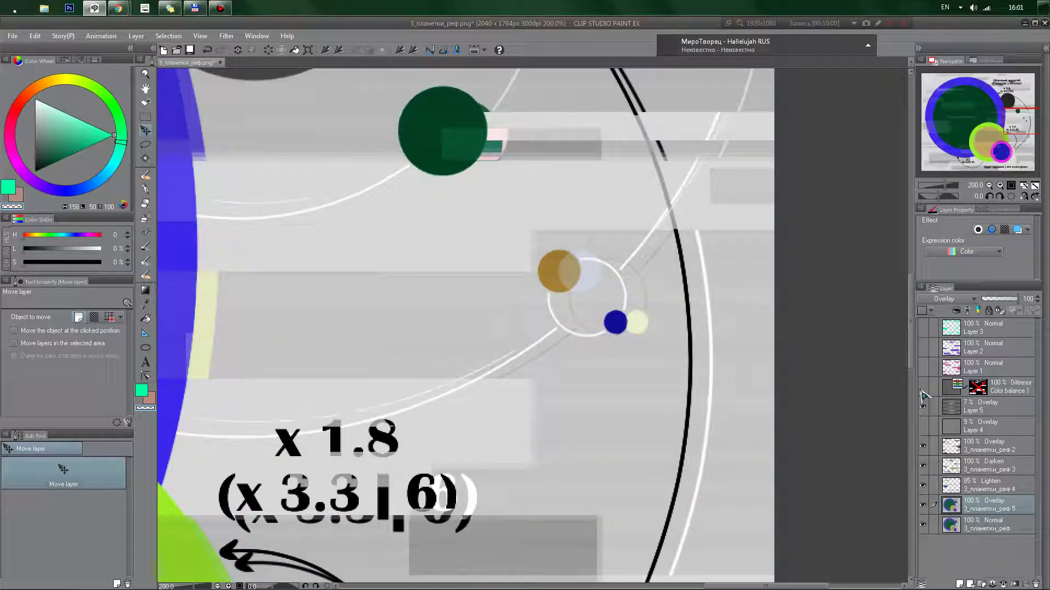
left_click(923, 388)
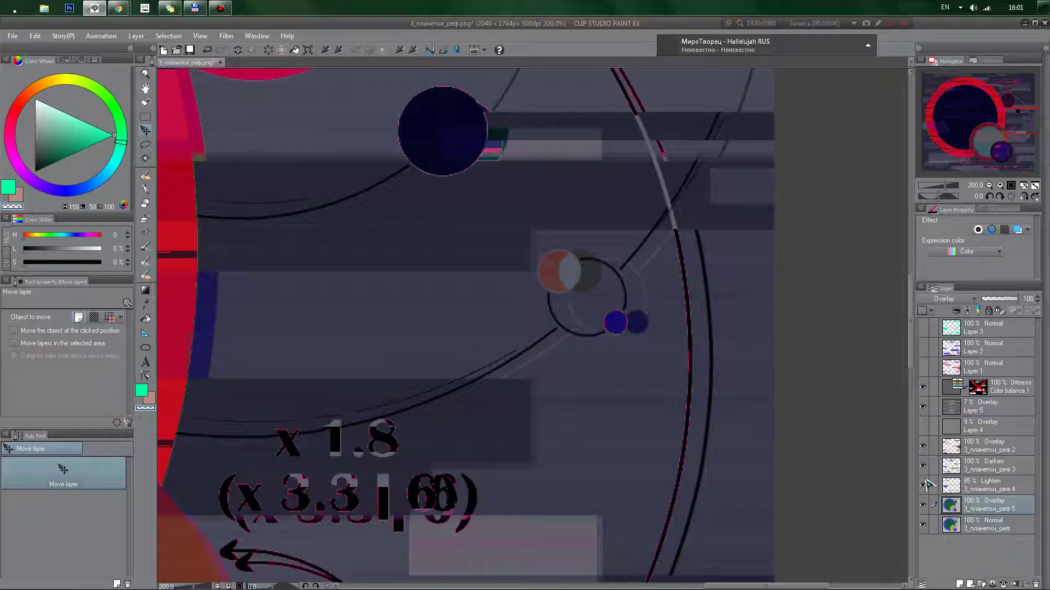
left_click(923, 388)
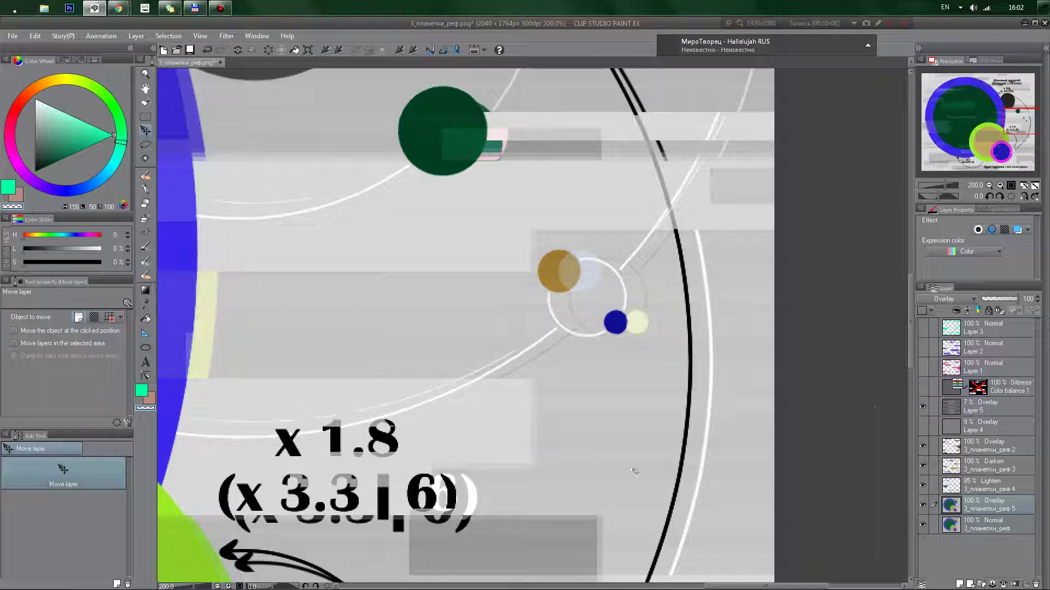
left_click_drag(468, 565, 538, 417)
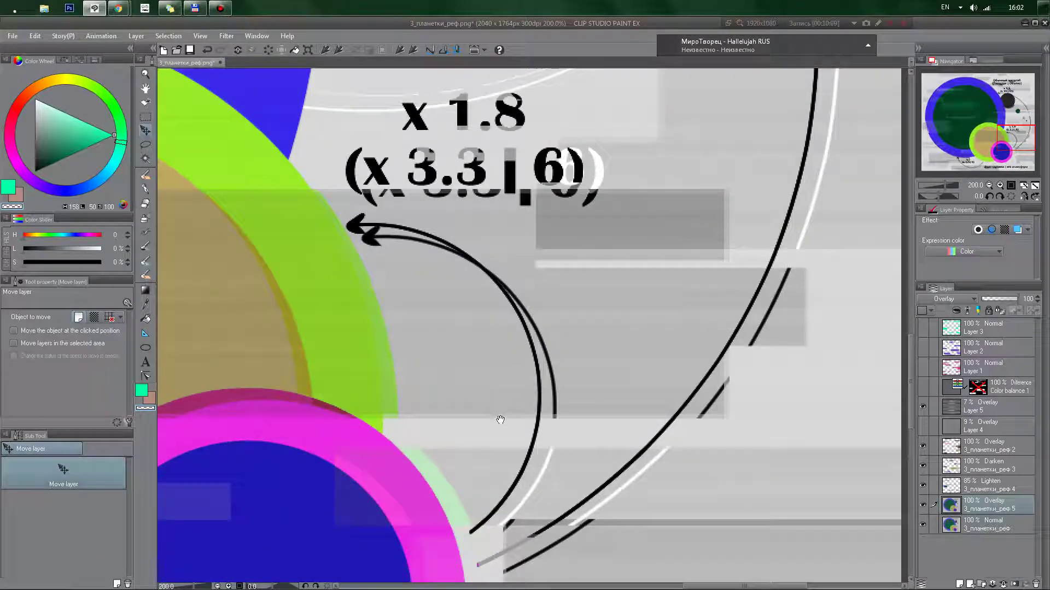
left_click_drag(500, 420, 674, 197)
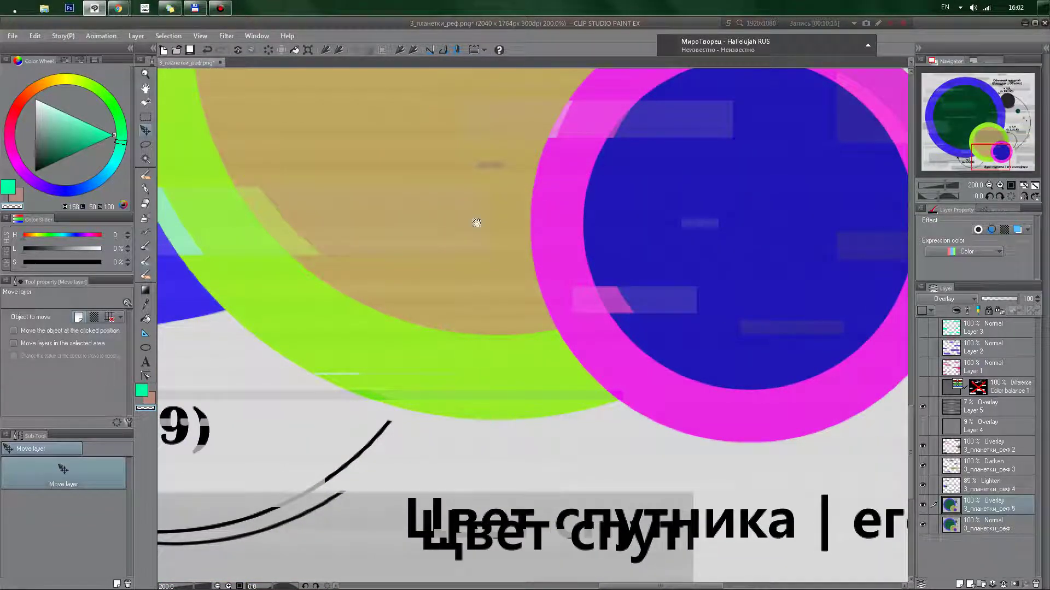
left_click_drag(476, 223, 671, 283)
scroll(668, 279, "down", 2)
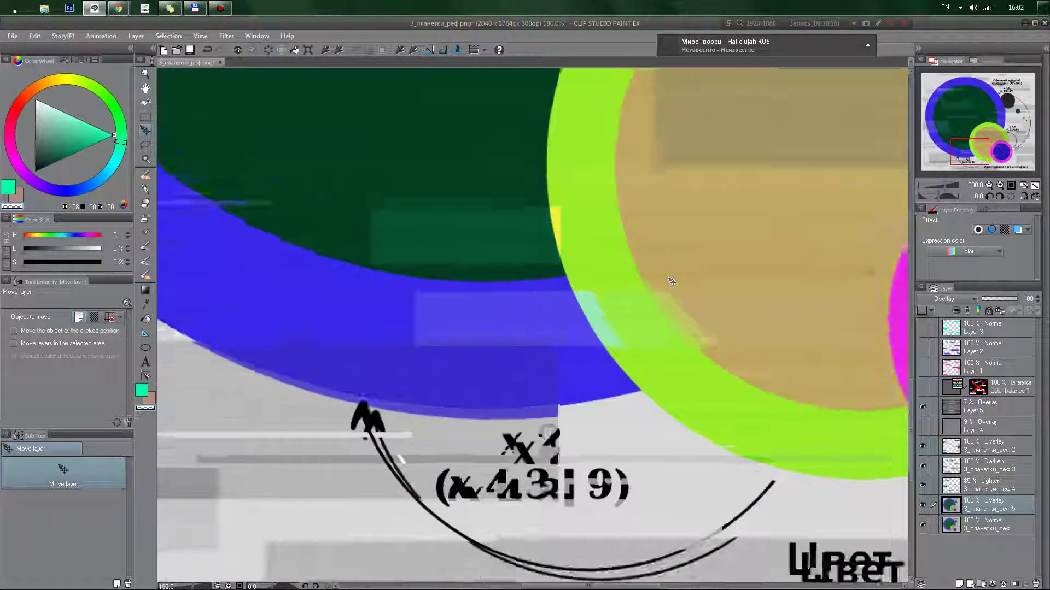
scroll(672, 281, "down", 3)
left_click_drag(681, 224, 628, 497)
left_click_drag(610, 200, 614, 441)
left_click_drag(623, 232, 591, 425)
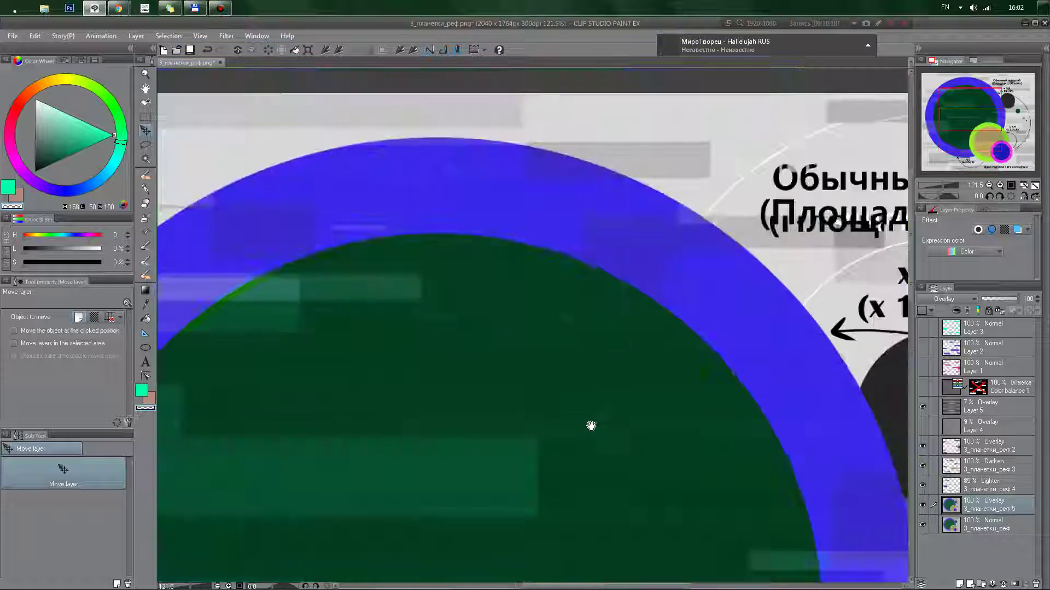
left_click_drag(583, 501, 587, 317)
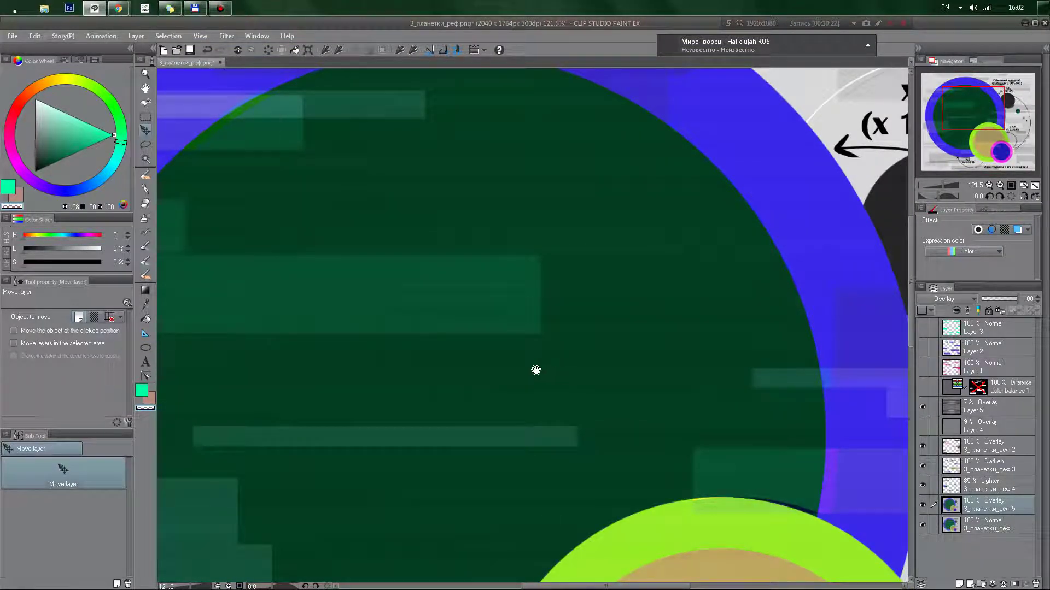
scroll(536, 370, "down", 1)
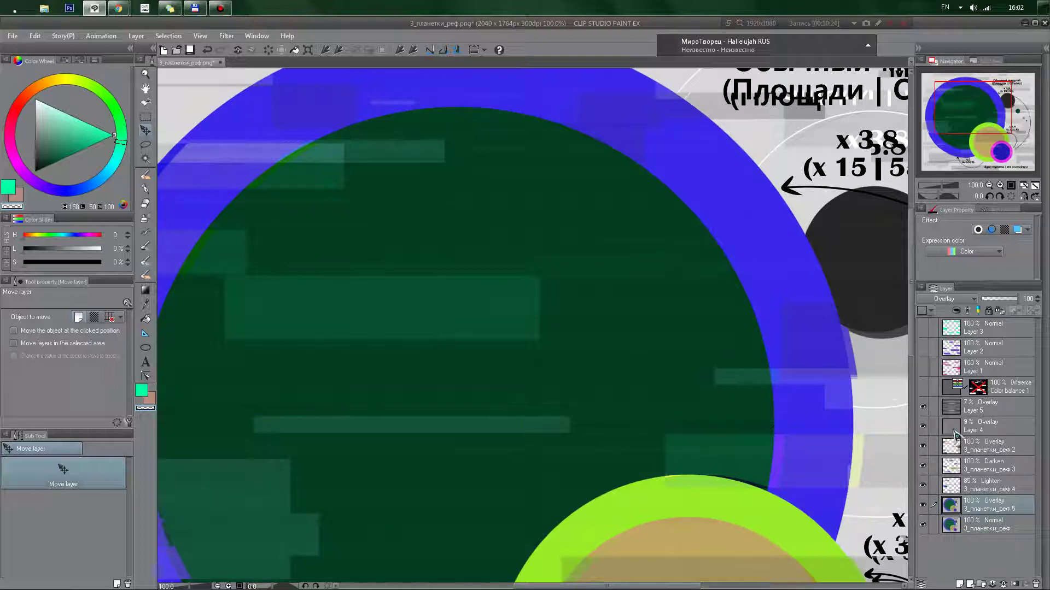
Step: Make the Color balance layer visible again and move Layer 4 above it in the layer stack
left_click(922, 388)
scroll(762, 405, "down", 2)
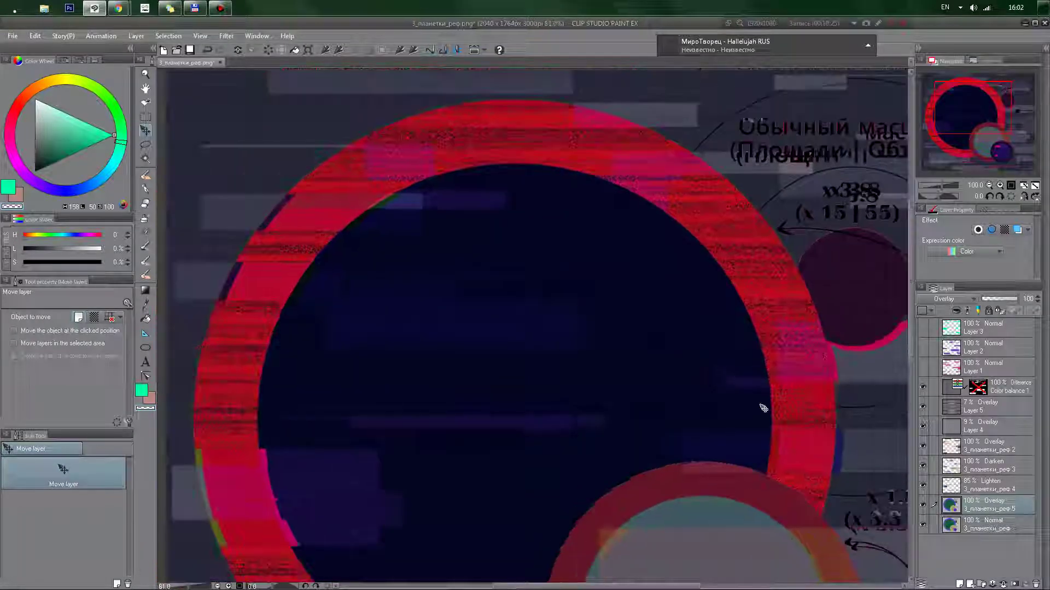
scroll(763, 409, "down", 1)
left_click_drag(1022, 434, 997, 383)
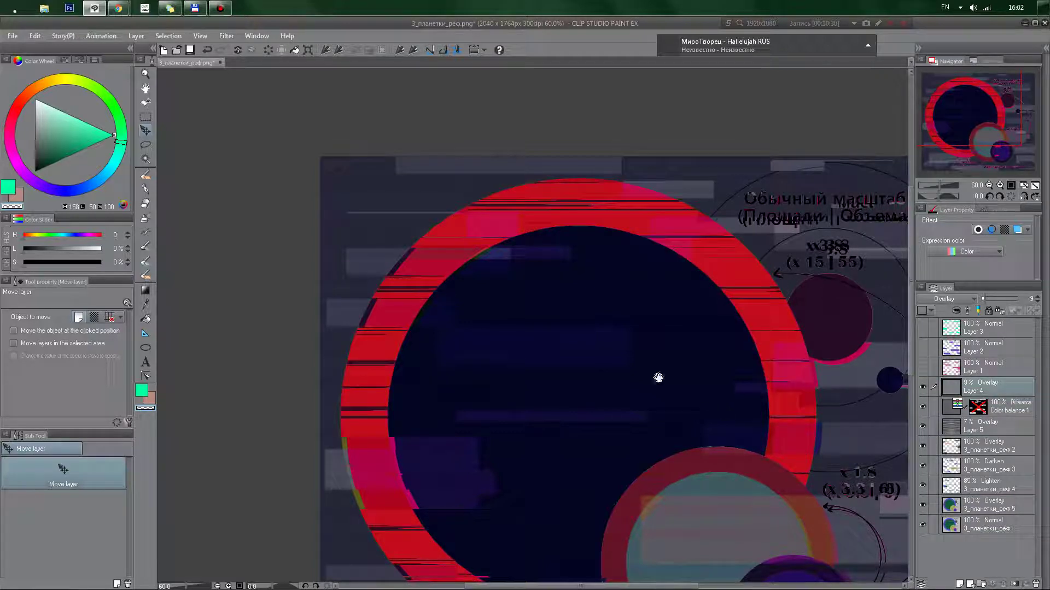
Step: Inspect the streaks on the large ring and heading, and move Layer 5 above Layer 4 in the layer stack
scroll(658, 375, "up", 4)
scroll(559, 346, "up", 3)
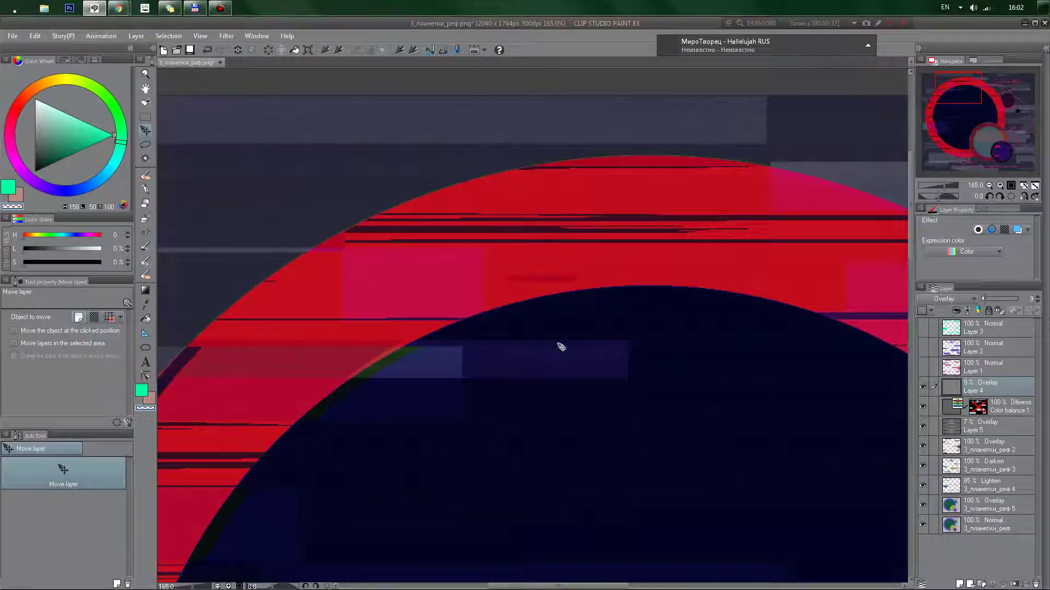
left_click_drag(567, 304, 385, 381)
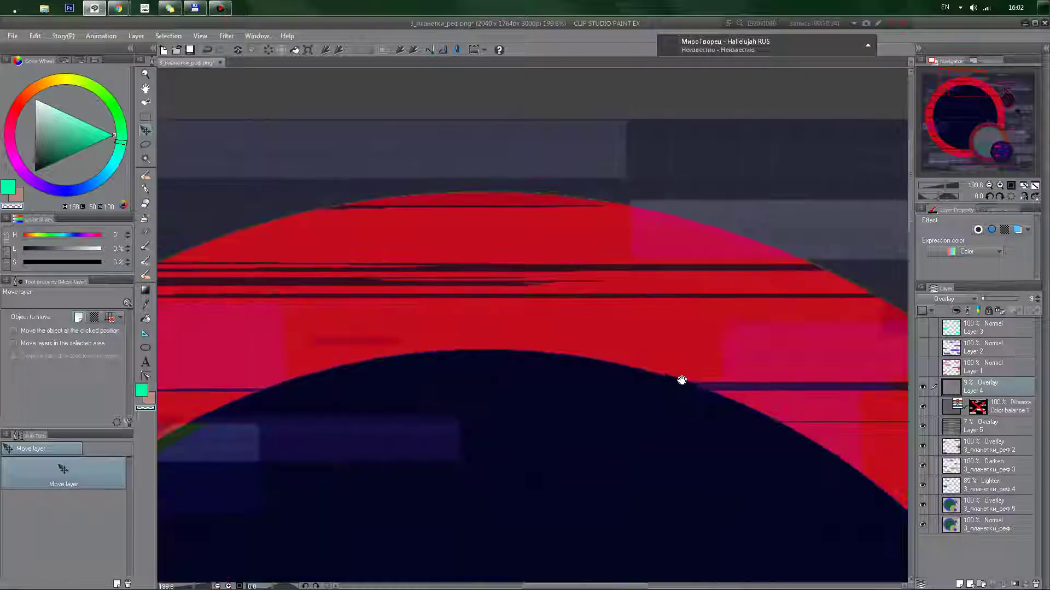
left_click_drag(682, 379, 467, 375)
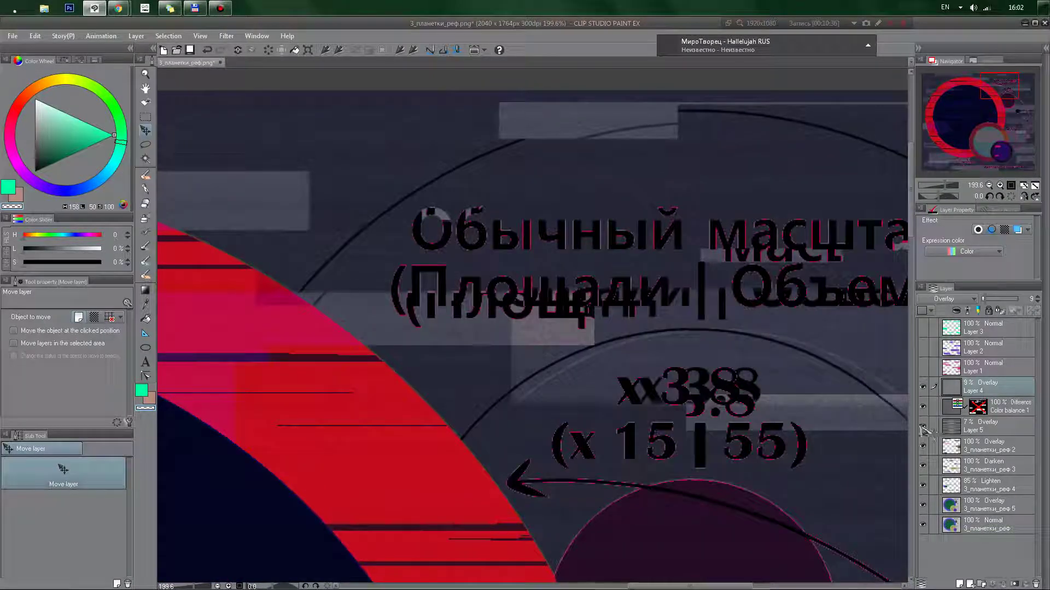
left_click_drag(954, 426, 990, 377)
scroll(557, 419, "down", 4)
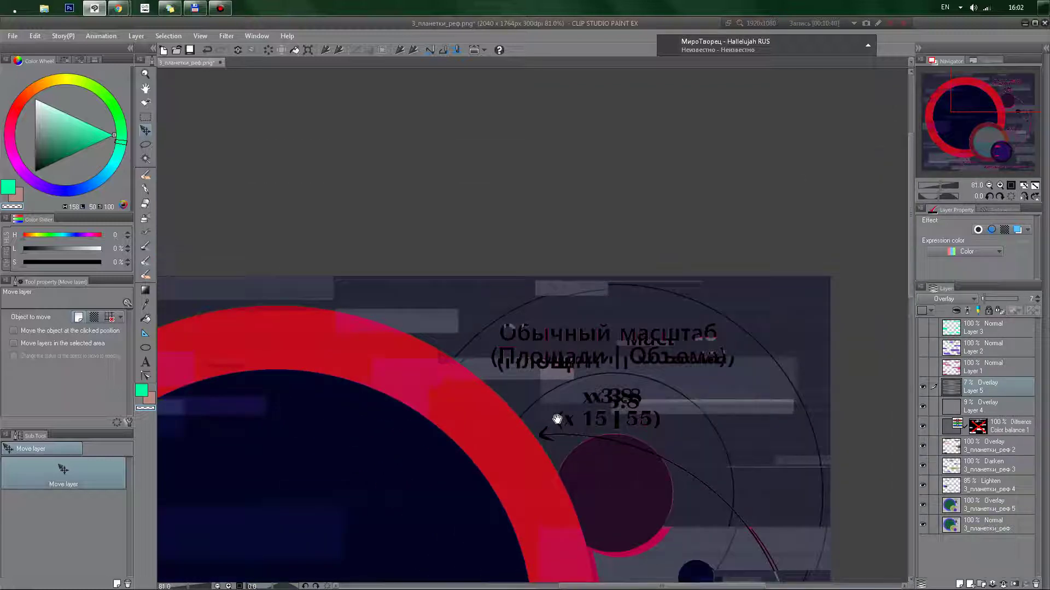
scroll(557, 419, "down", 2)
left_click_drag(560, 487, 538, 364)
left_click_drag(548, 437, 549, 398)
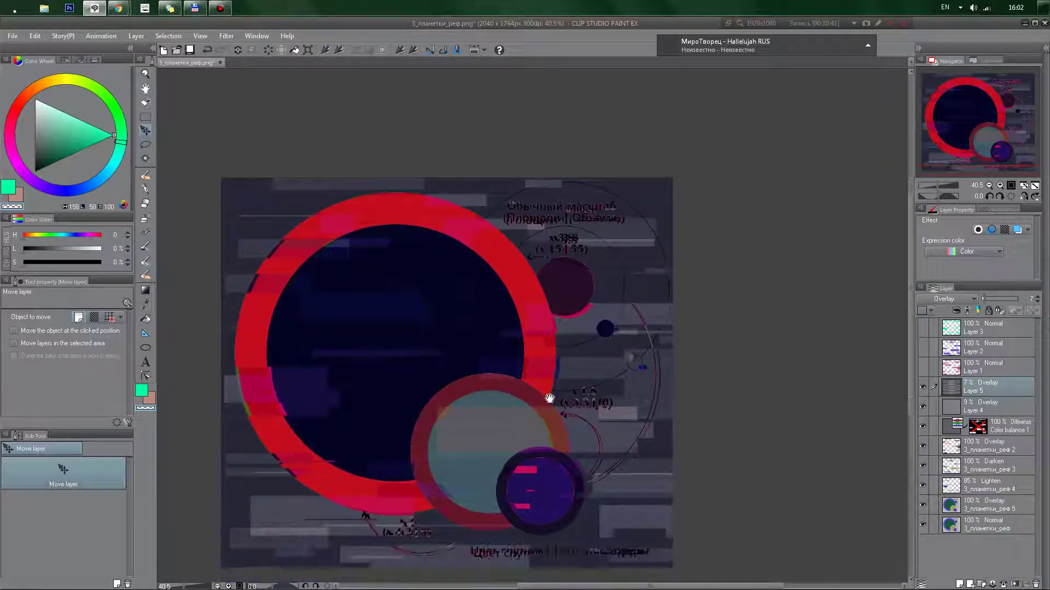
double_click(958, 427)
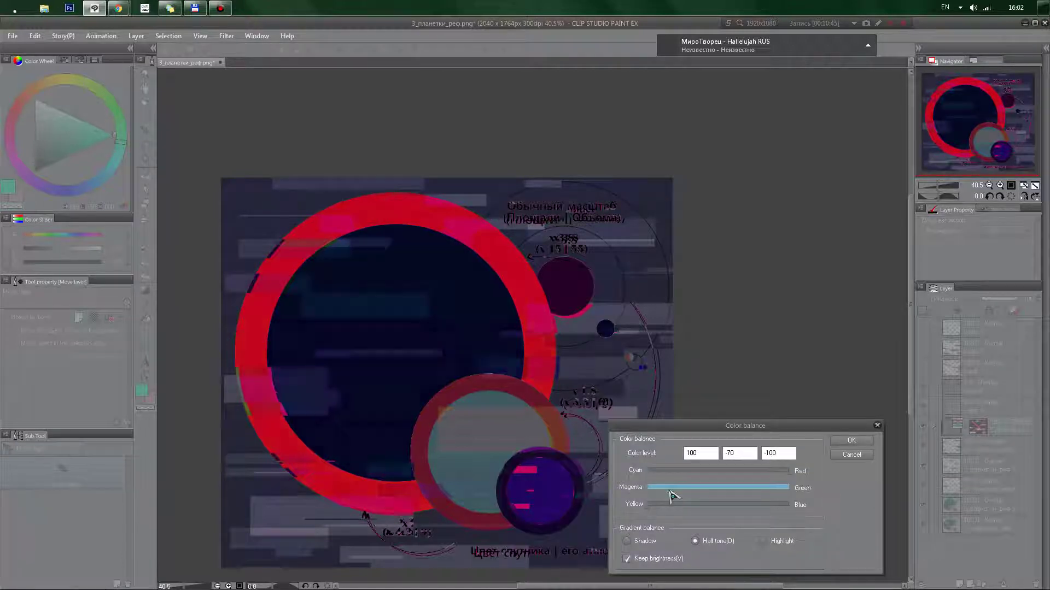
left_click_drag(618, 496, 619, 497)
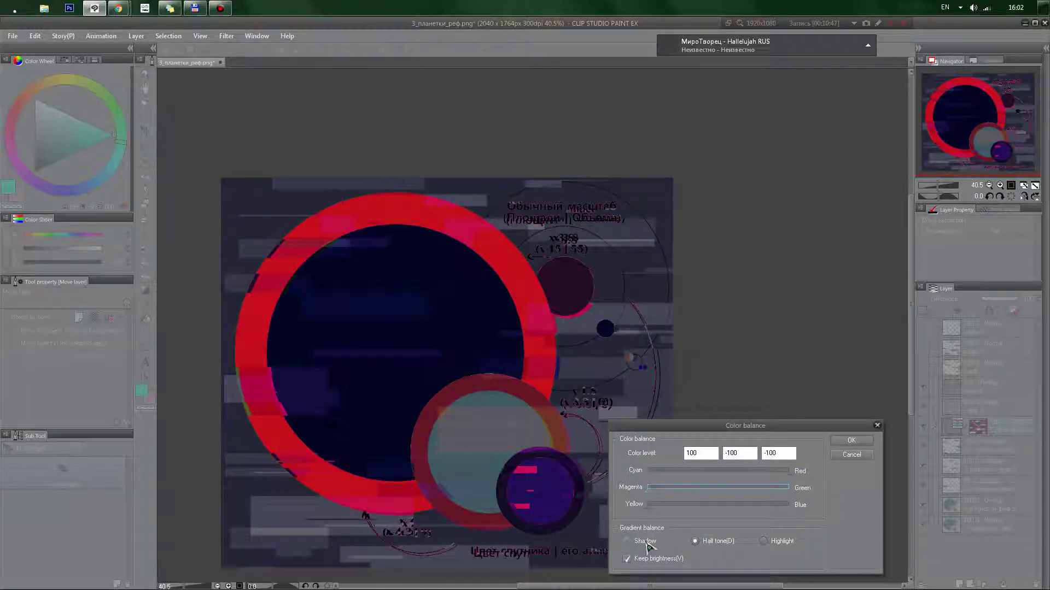
left_click(763, 541)
left_click_drag(700, 494, 686, 497)
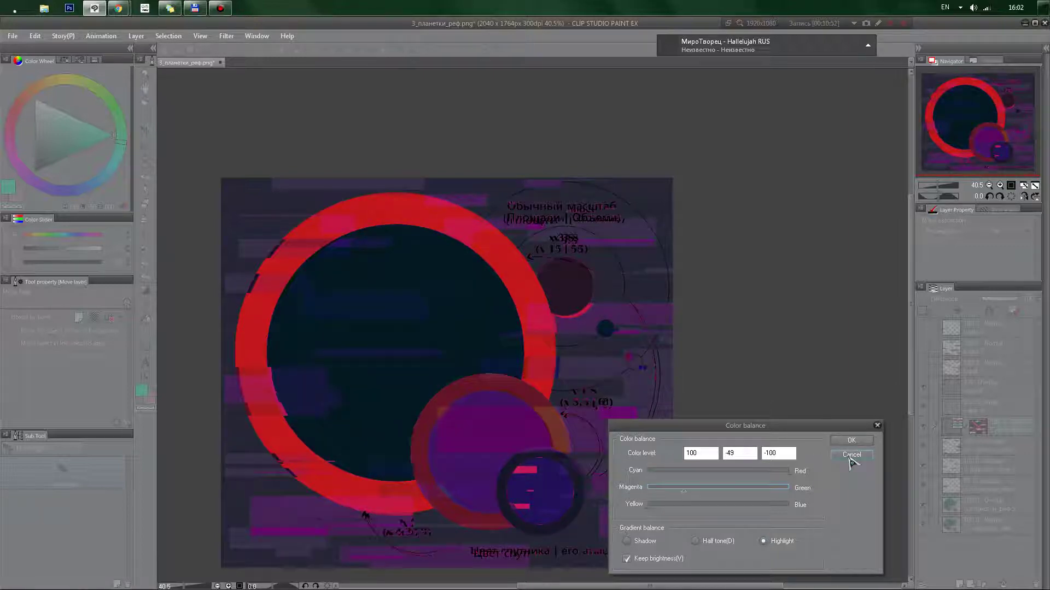
left_click(851, 457)
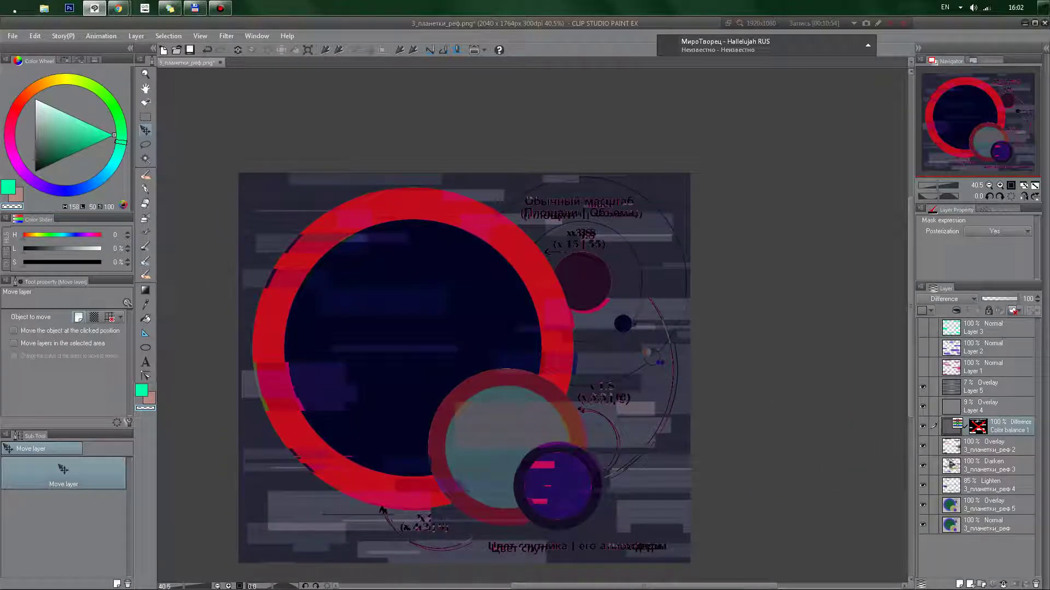
Step: Set the Color balance layer's combine mode to Hard light after trying Soft light, and set its opacity to 91%
scroll(953, 300, "up", 2)
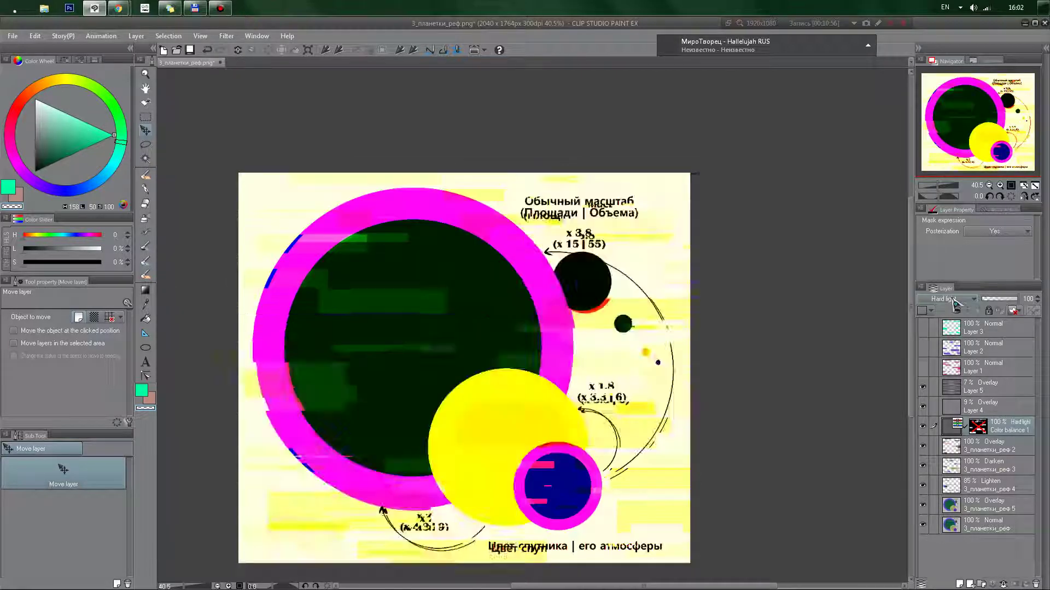
scroll(951, 299, "down", 1)
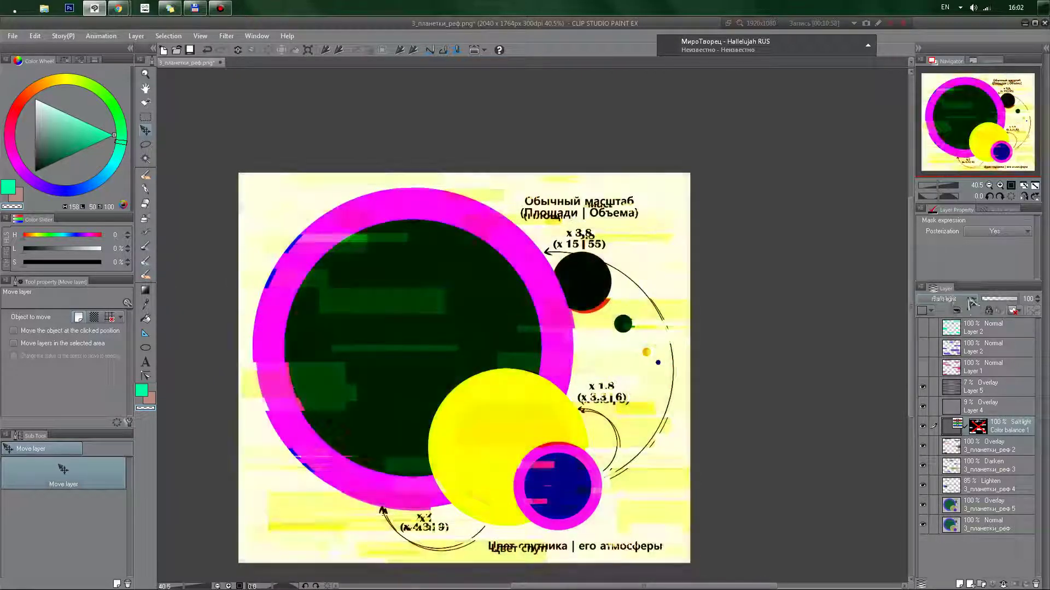
left_click(998, 299)
left_click_drag(989, 303, 1018, 307)
left_click(1000, 301)
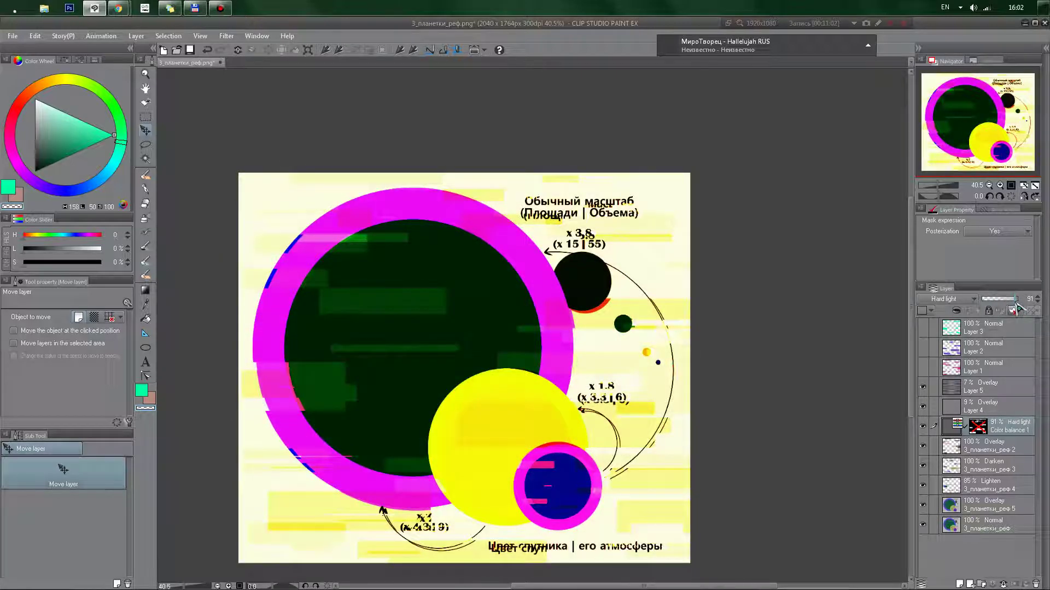
left_click_drag(648, 377, 687, 328)
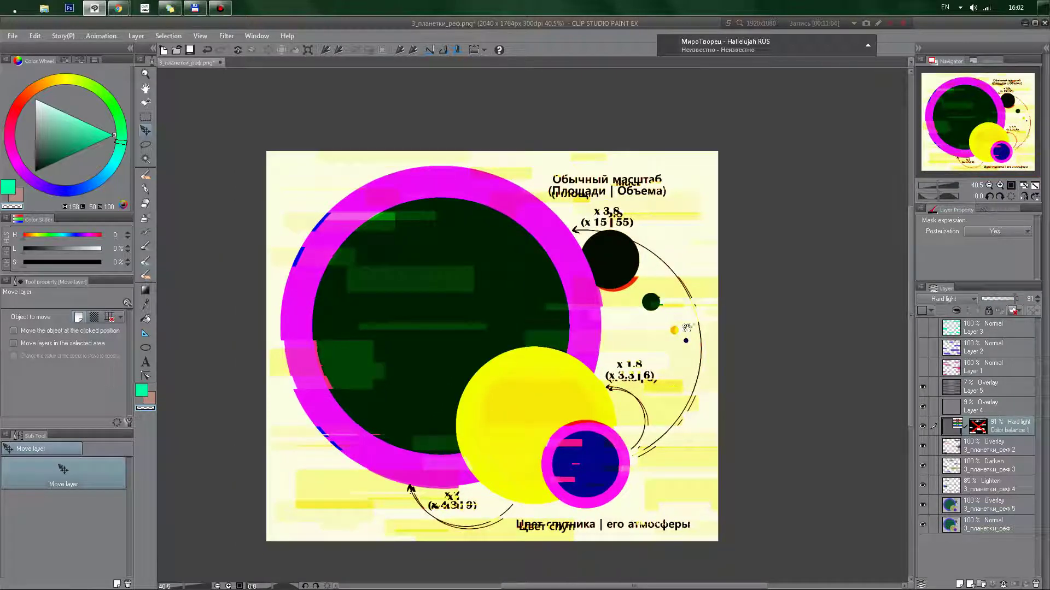